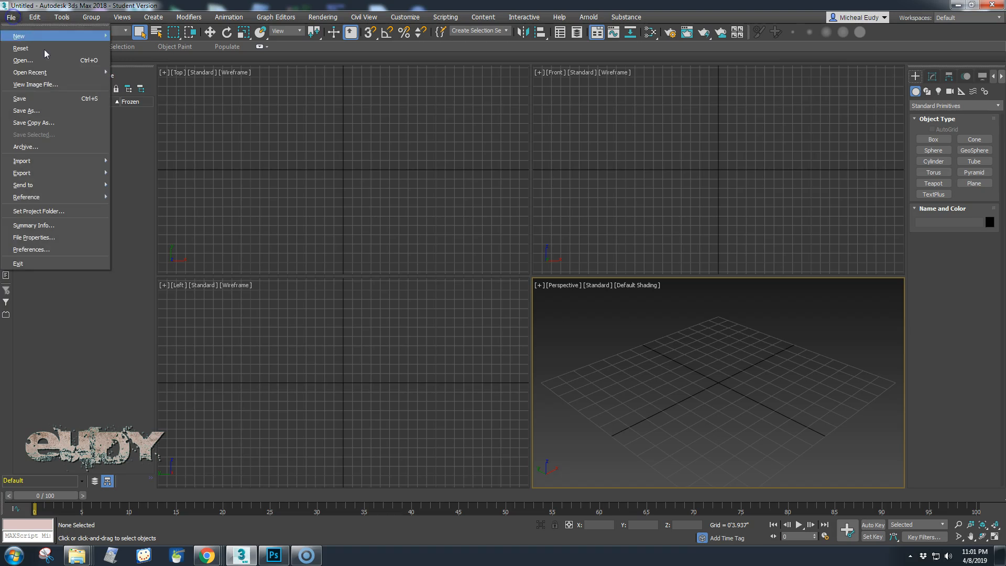
Open the pillow bearing photo UTB83W5ejOaMiuJk43PTq6ySmXXaU.png from the trash folder for viewing and move it clear of the Front view.
click(53, 85)
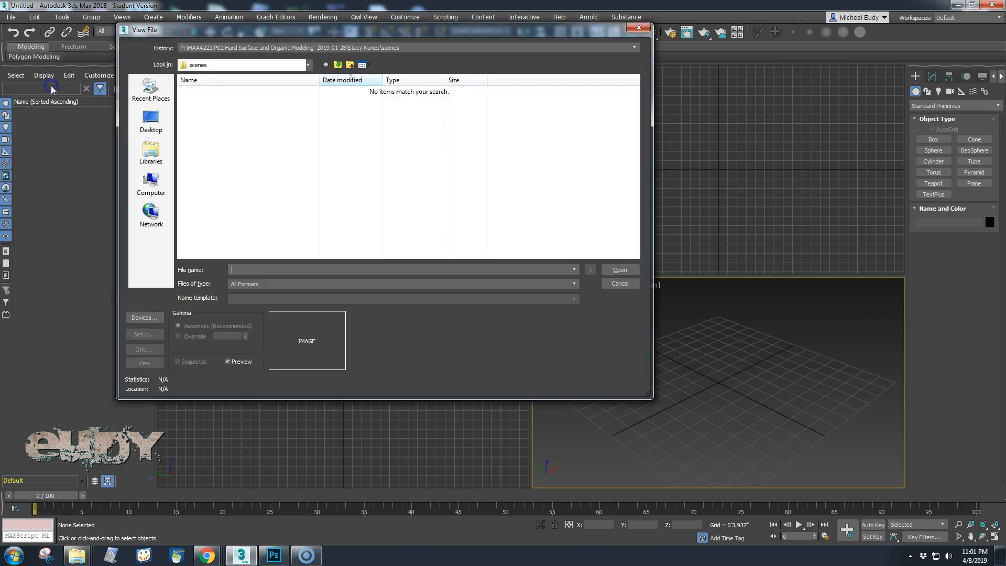
click(275, 47)
click(272, 64)
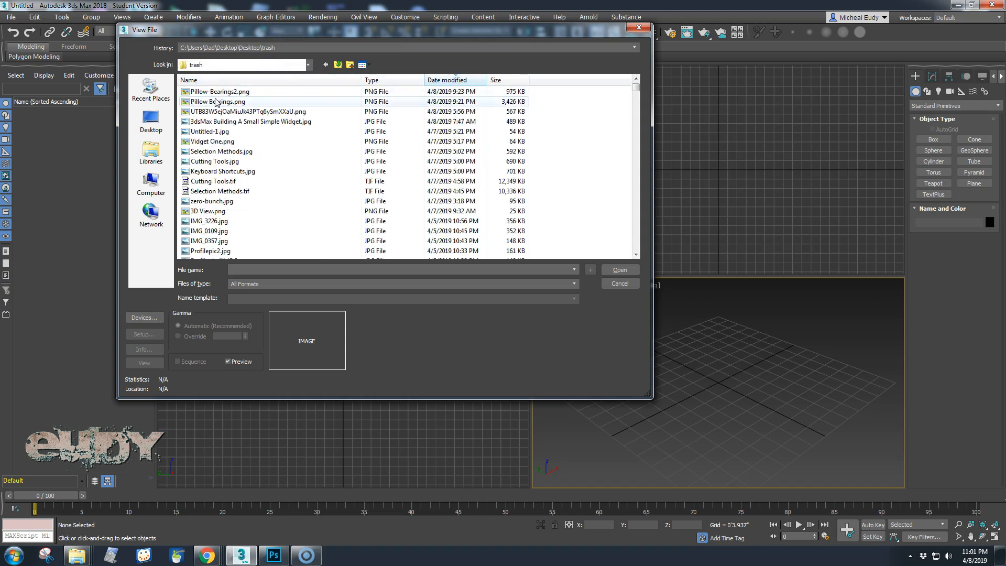
click(217, 111)
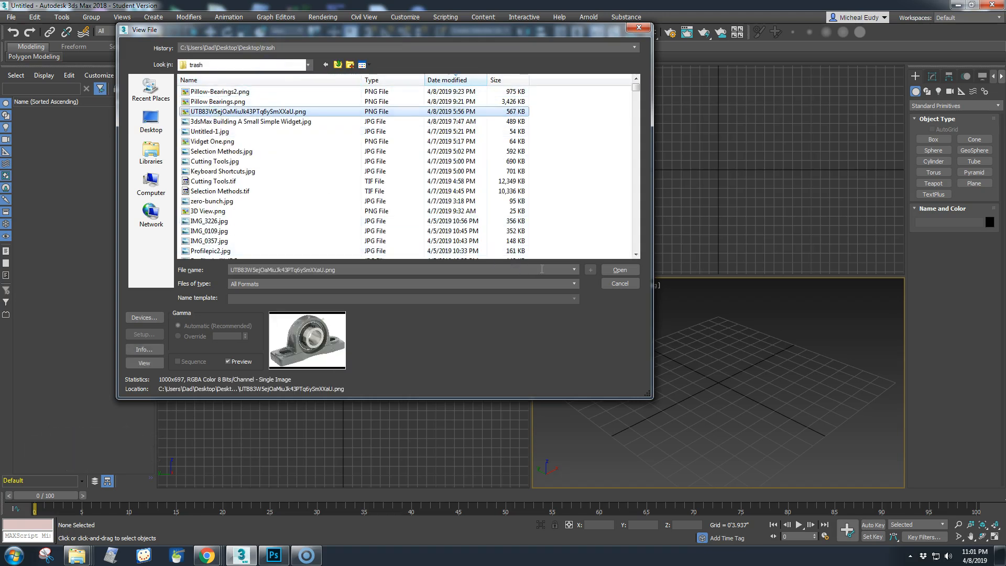
click(618, 270)
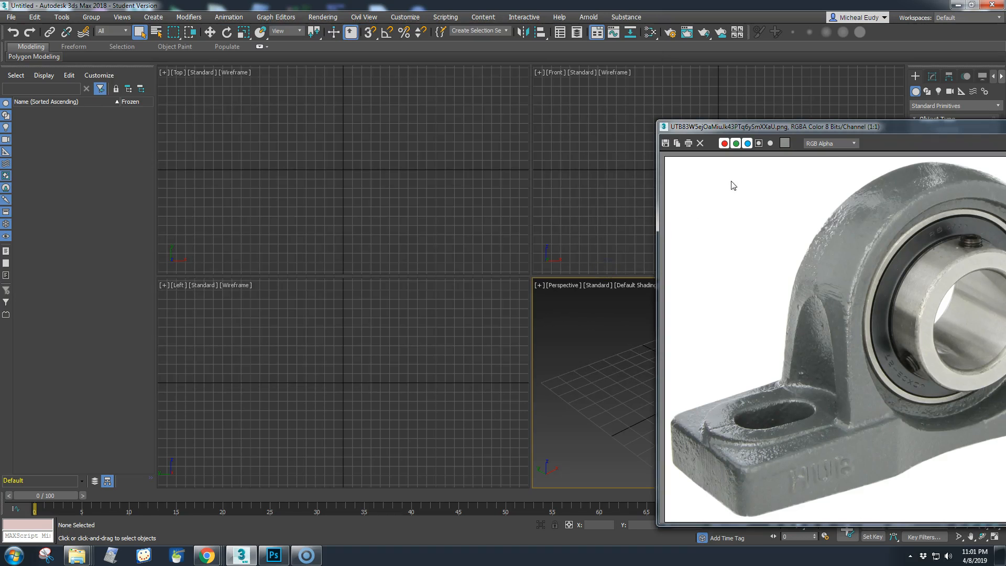
drag(762, 132, 136, 51)
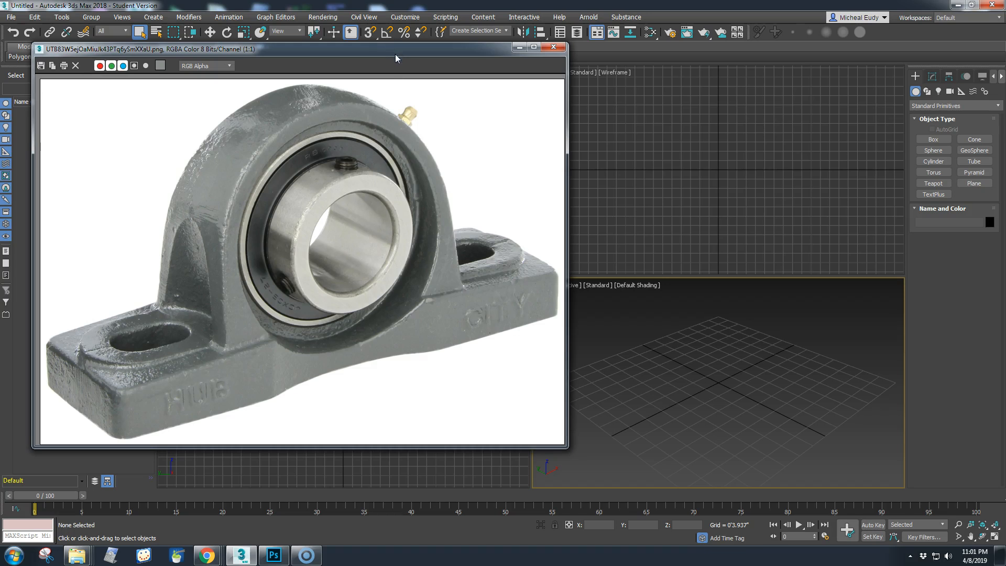
drag(394, 49, 277, 41)
Maximize the Front viewport, shift the grid origin clear of the reference photo, and reposition the photo window so the main toolbar is uncovered.
click(761, 207)
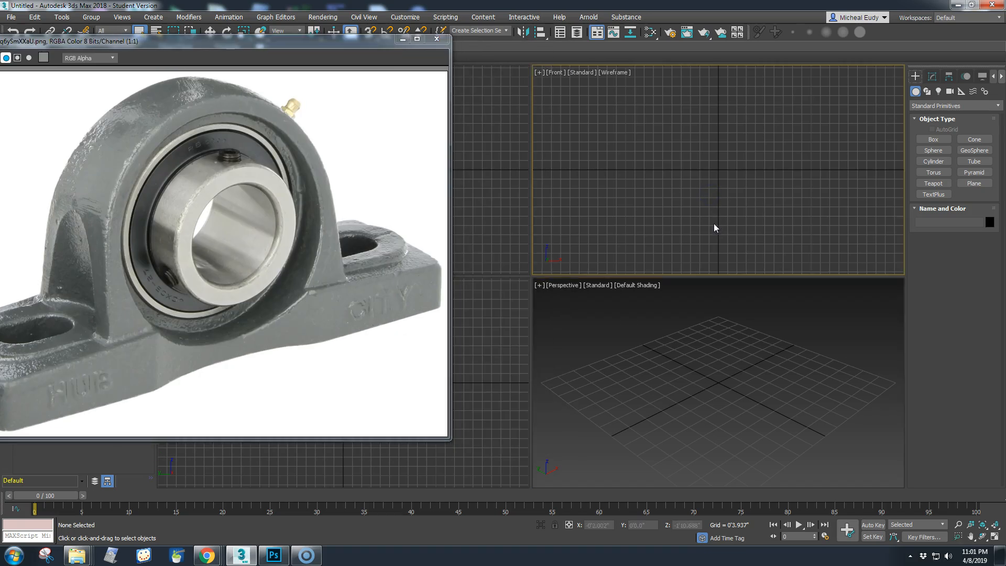
click(995, 537)
middle_drag(546, 298, 672, 305)
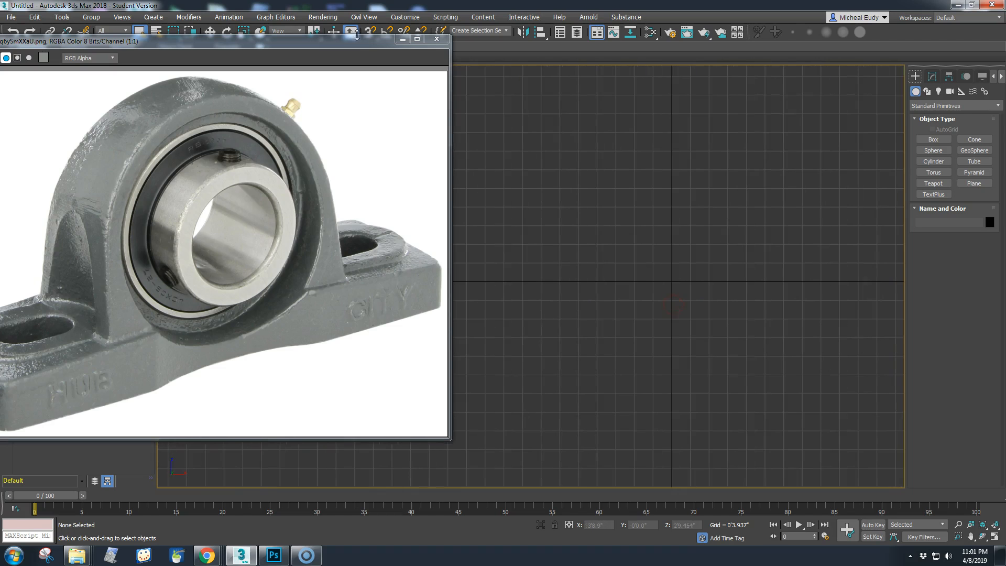
drag(356, 35, 392, 58)
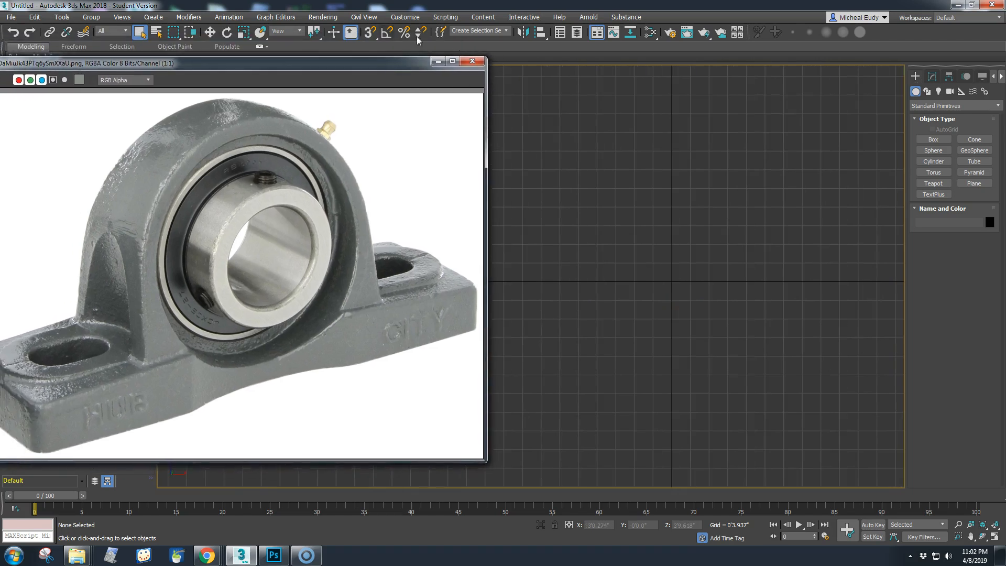
Turn on 3D snapping and set it to snap to Grid Points instead of Vertex.
click(369, 32)
right_click(370, 32)
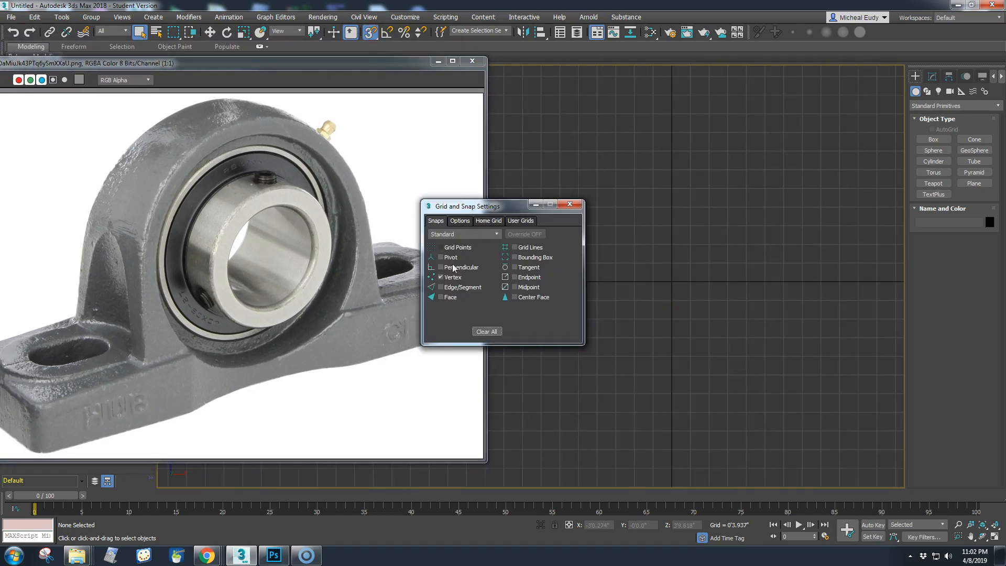
click(441, 277)
click(440, 247)
click(568, 205)
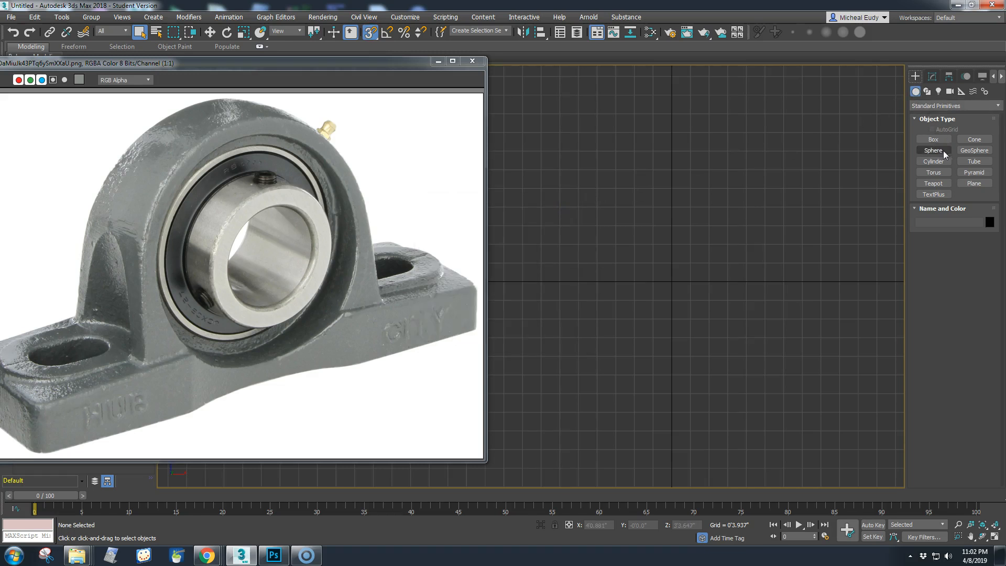
Create a tube centred on the grid origin, with radii of about 1'10" and 1'5" and a height of about 10".
click(974, 161)
drag(673, 282, 783, 377)
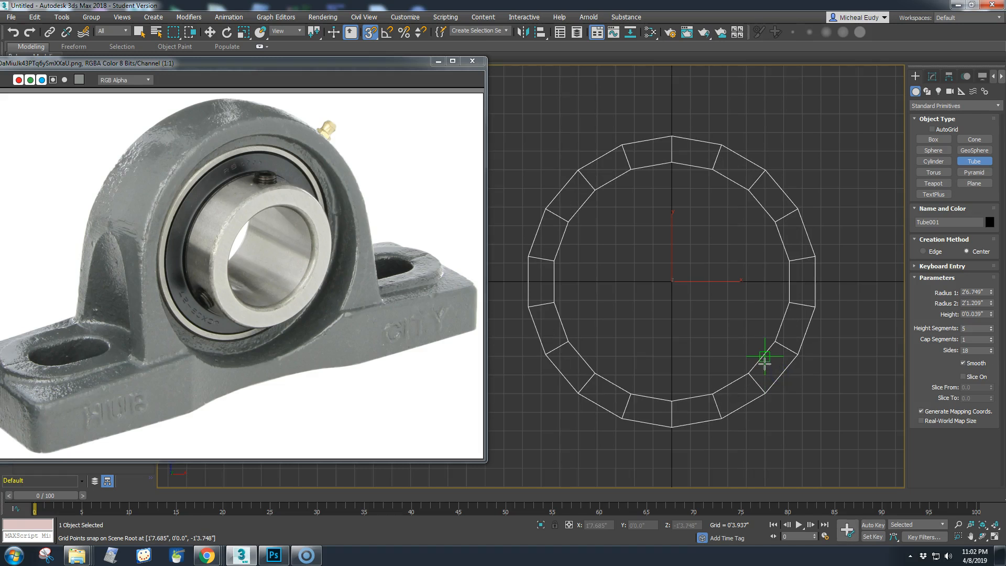
right_click(765, 360)
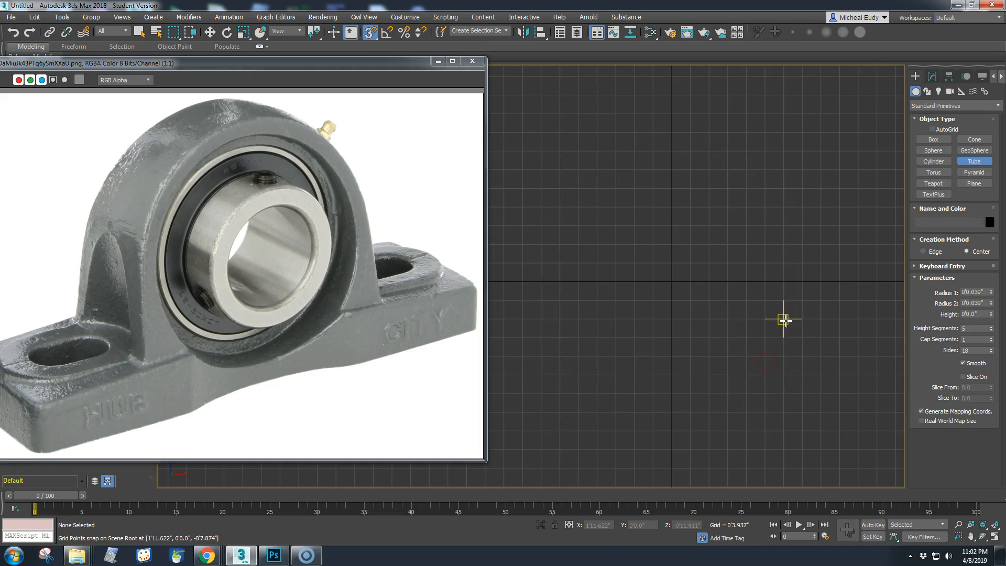
drag(672, 283, 747, 353)
click(733, 339)
click(742, 293)
right_click(742, 291)
Set the tube's Radius 1 to 6", Radius 2 to 4.8" and height to 0.5".
click(932, 77)
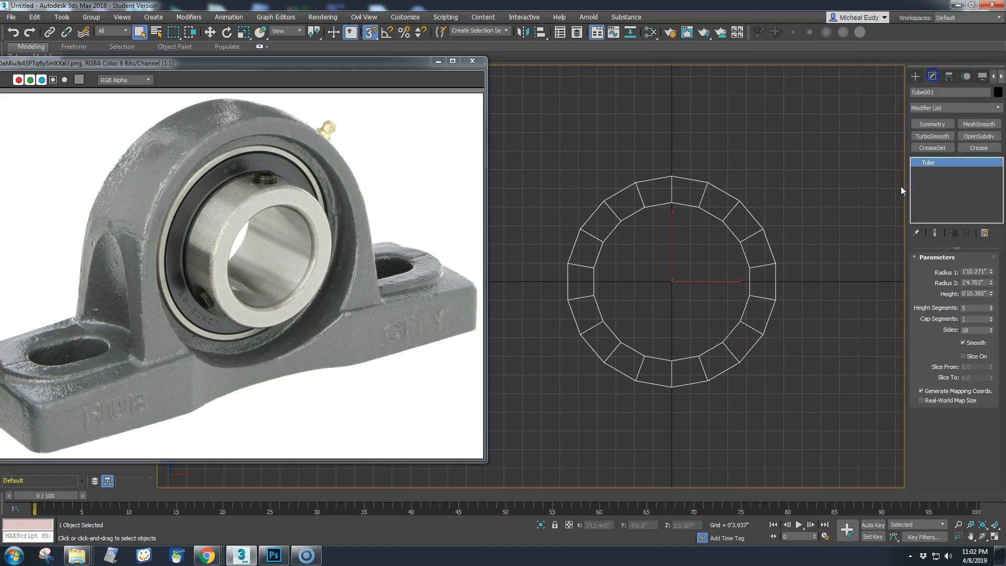
double_click(974, 271)
text(6)
key(Return)
key(Tab)
click(931, 286)
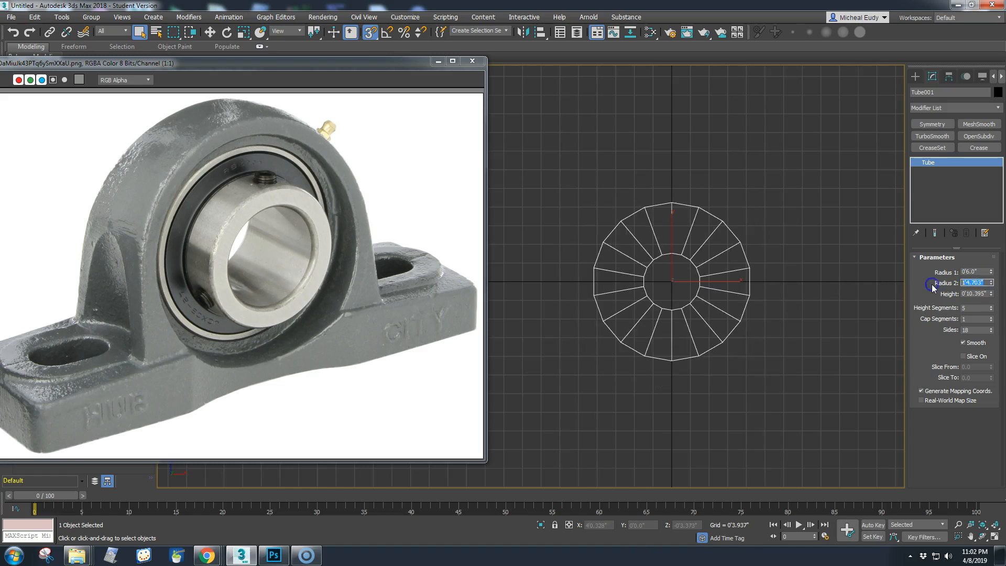
text(.4)
key(Return)
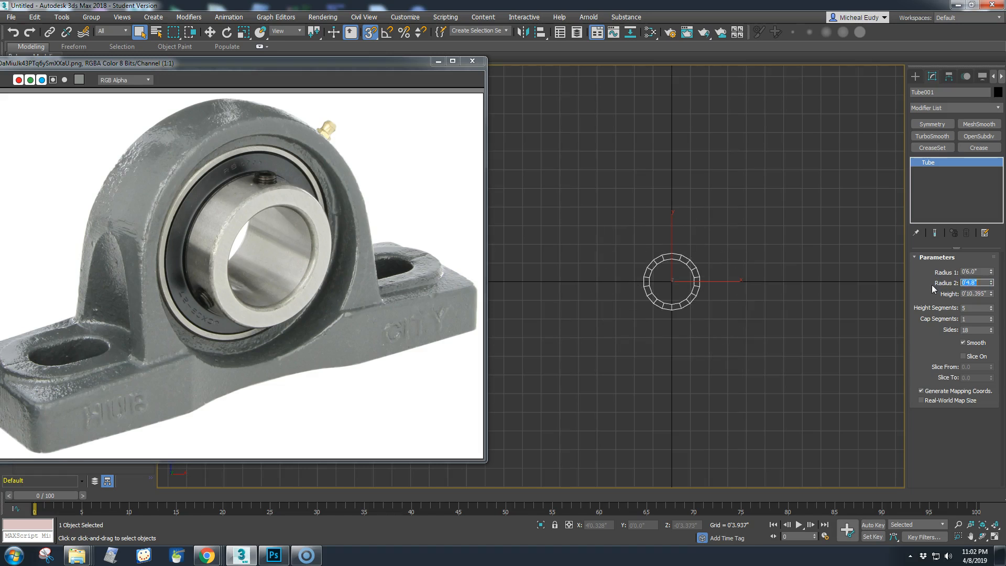
key(Tab)
text(.5)
key(Return)
Frame the tube at an angled view and display it shaded with edged faces and without selection brackets.
text(z)
click(769, 368)
key(z)
middle_drag(679, 309, 767, 304)
scroll(768, 304, down, 2)
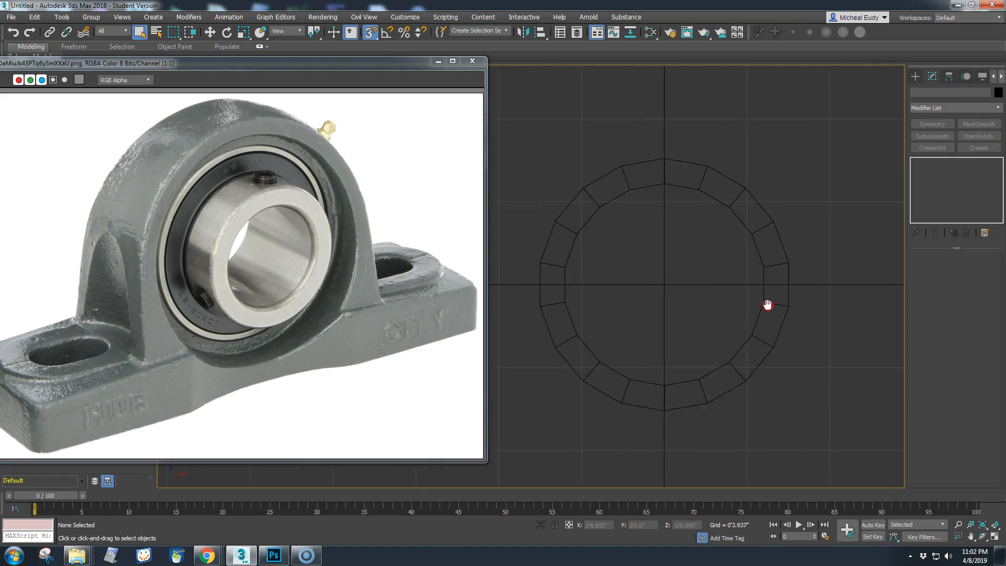
click(764, 303)
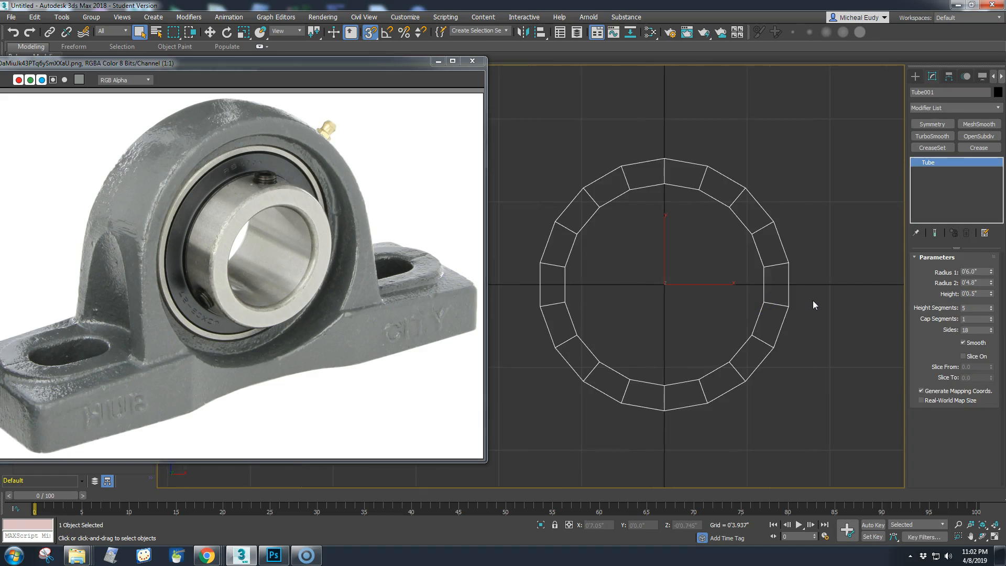
alt+middle_drag(781, 278, 738, 309)
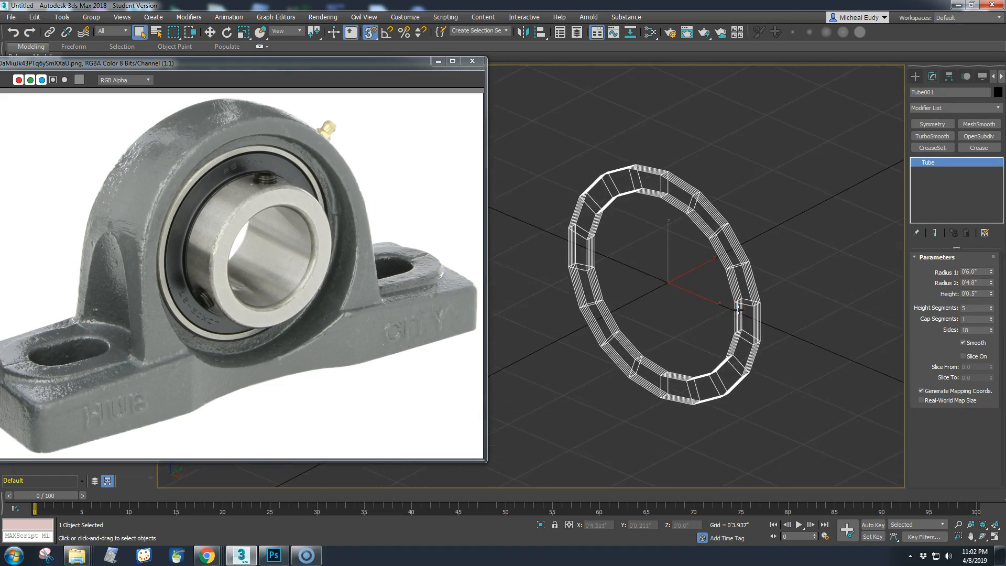
key(F3)
key(F4)
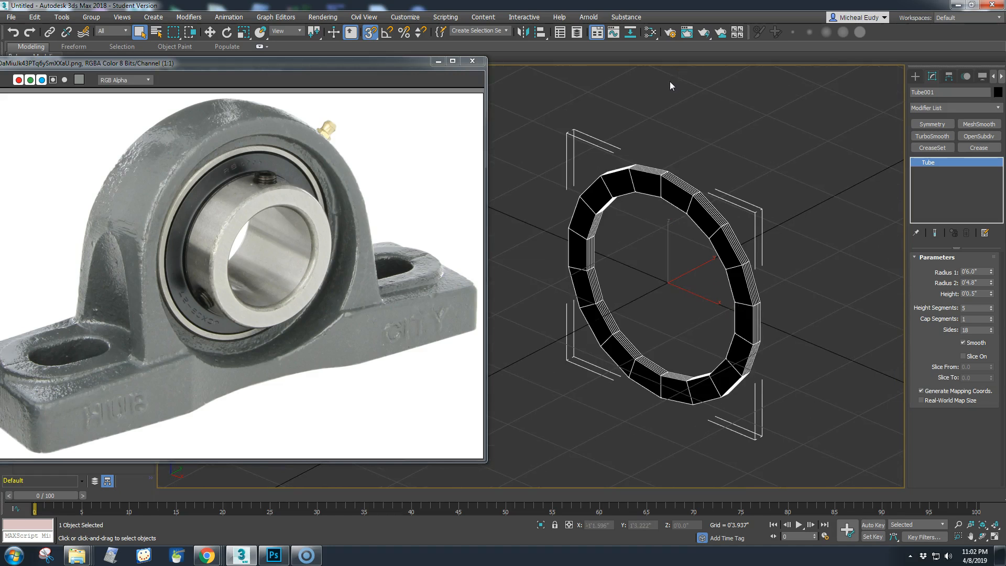
key(j)
Create a Standard material in the Slate Material Editor and assign it to the selected tube.
click(650, 35)
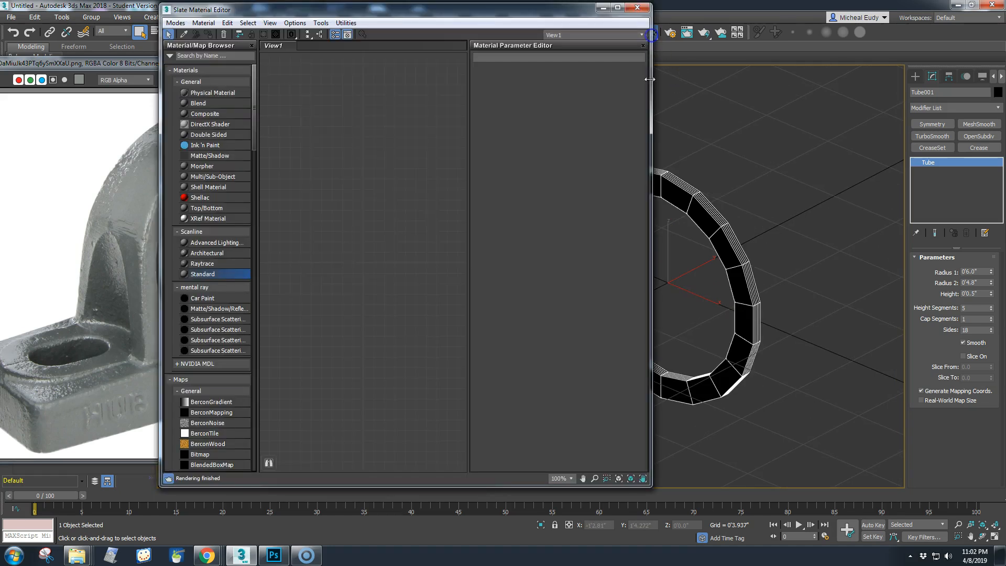
drag(204, 273, 376, 158)
double_click(353, 150)
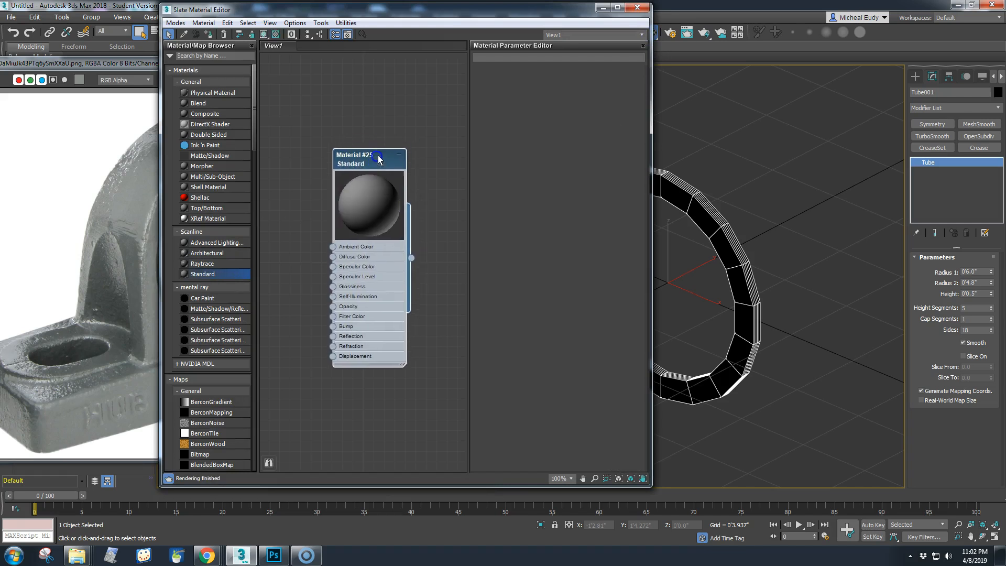
double_click(377, 158)
right_click(379, 164)
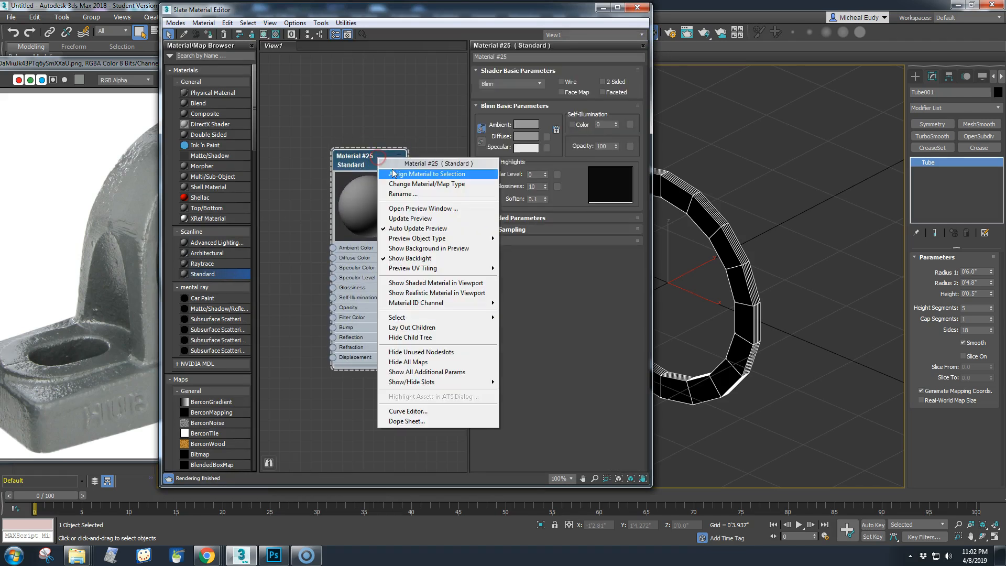
click(399, 174)
Darken the material's diffuse colour to dark grey and set its Specular Level to 70 and Glossiness to 20.
click(524, 138)
drag(311, 115, 310, 97)
click(387, 161)
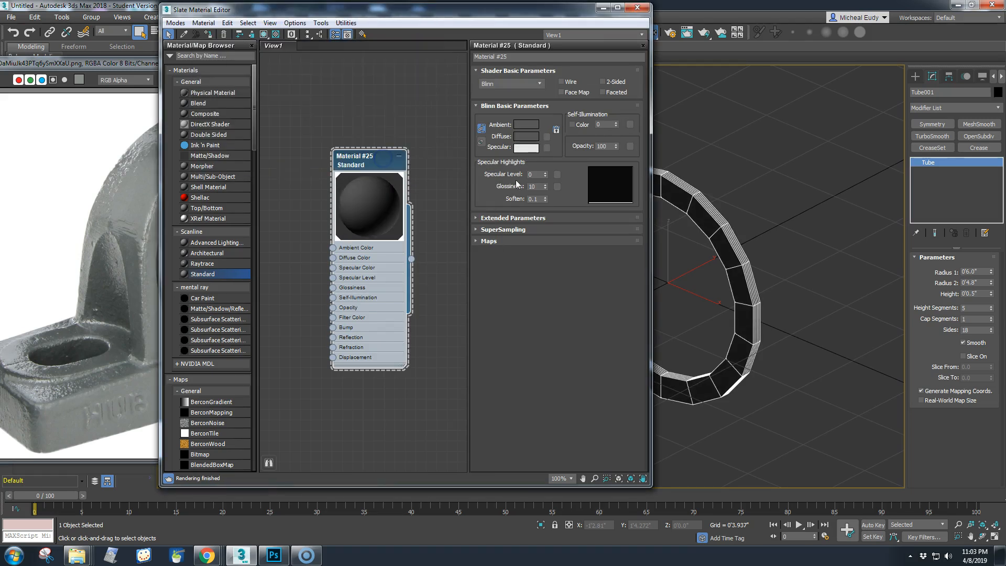
click(535, 175)
text(70)
key(Return)
click(504, 187)
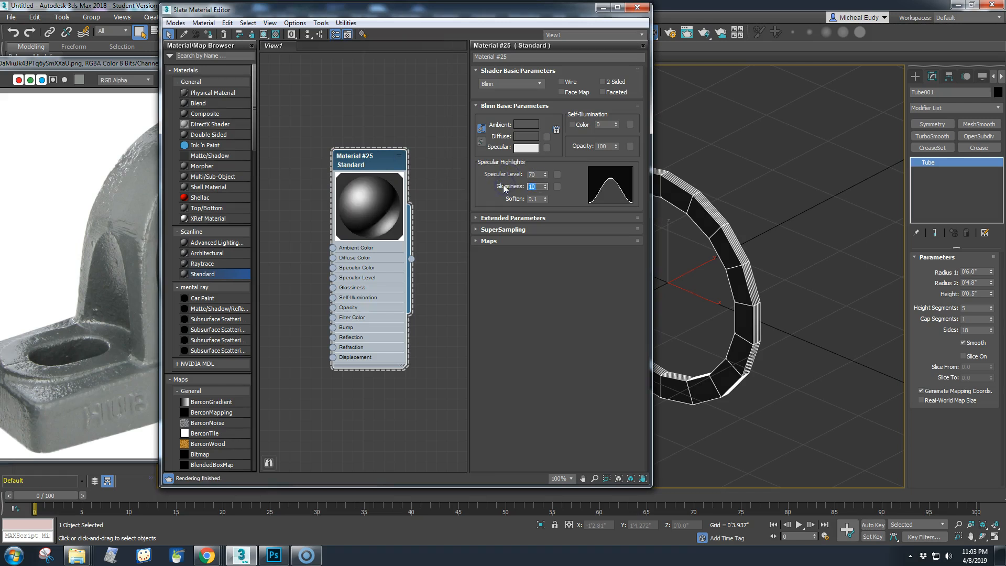
key(Return)
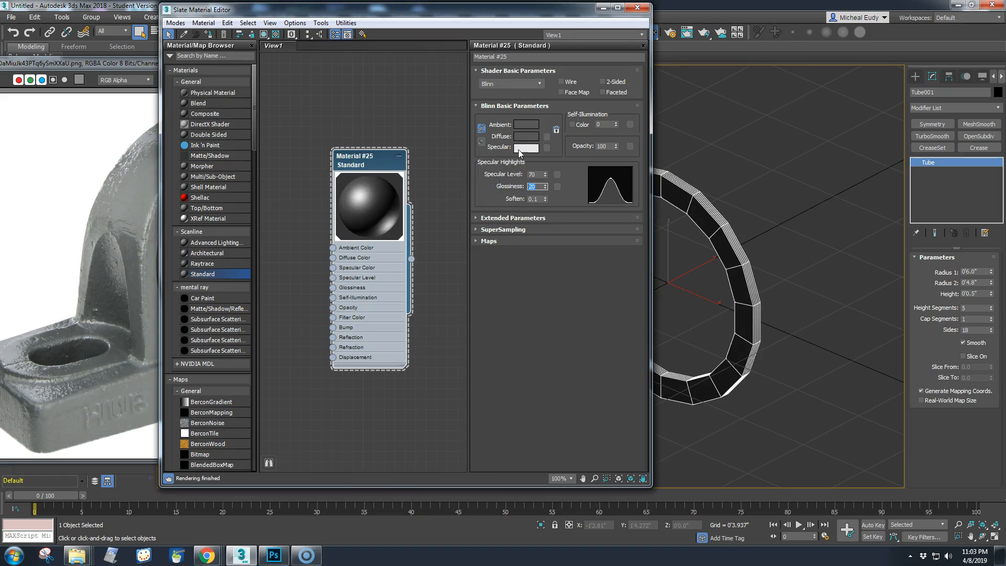
Change the material's specular colour to a muted tan and close the material editor.
click(525, 148)
key(super)
click(229, 126)
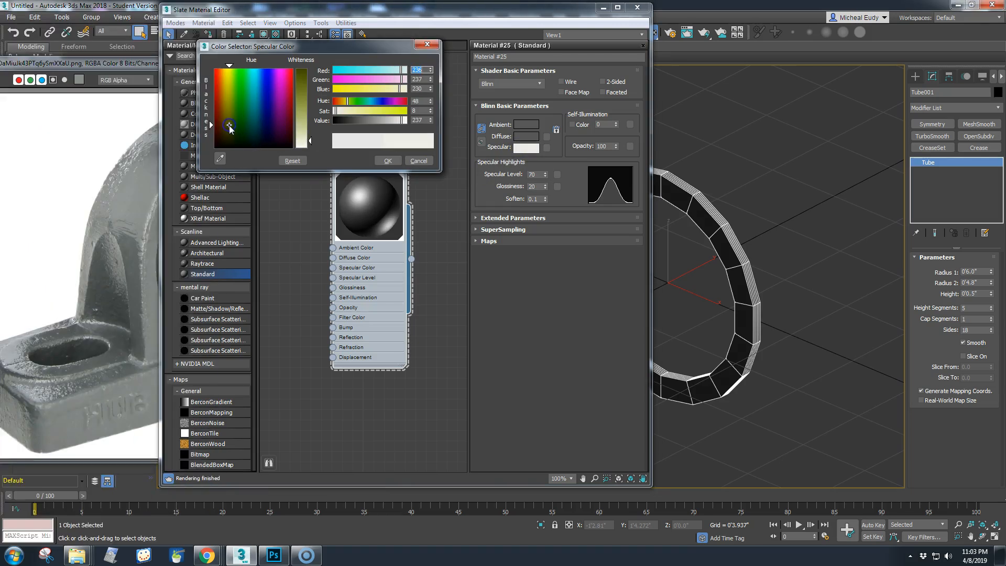
drag(306, 132, 303, 116)
click(225, 122)
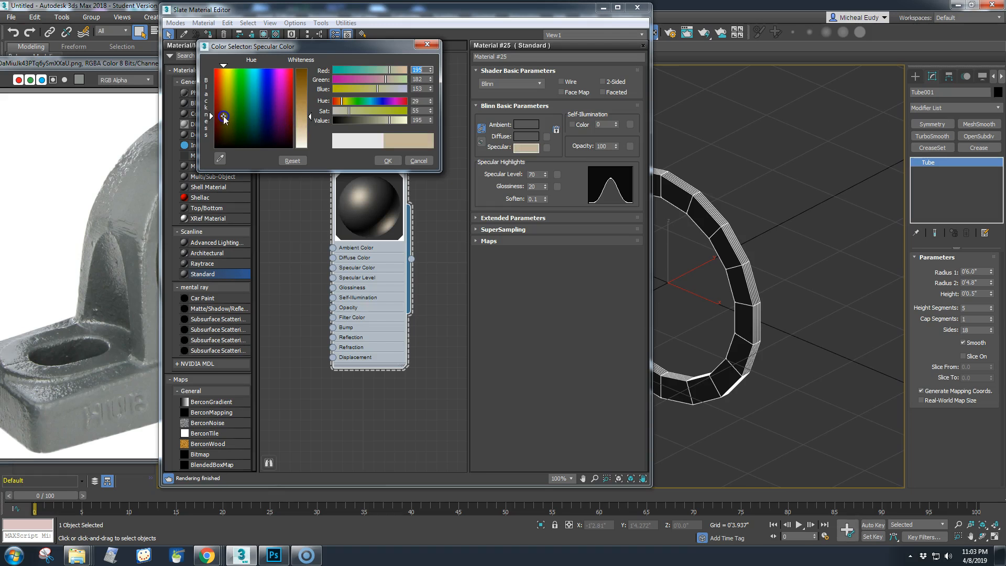
click(388, 161)
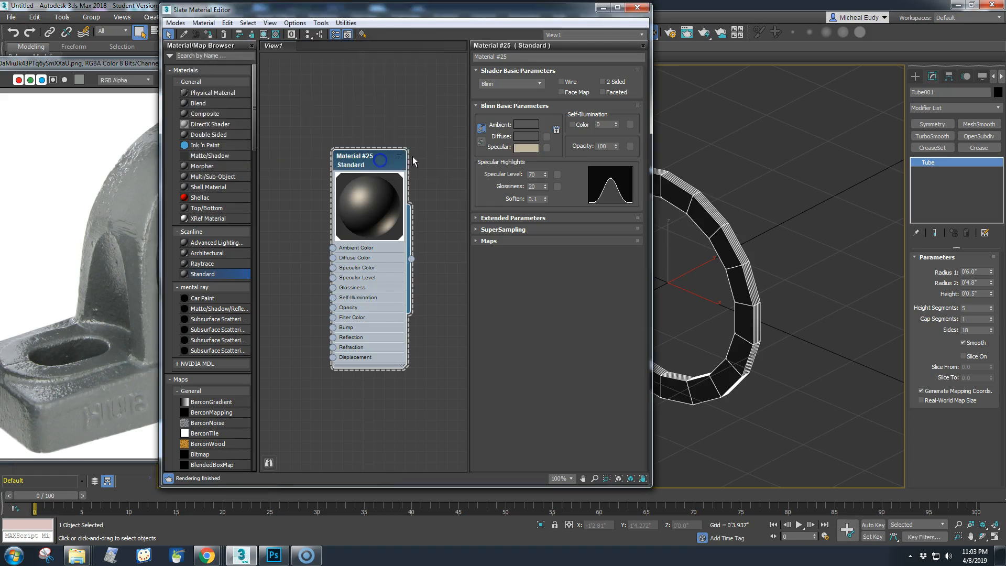
click(636, 7)
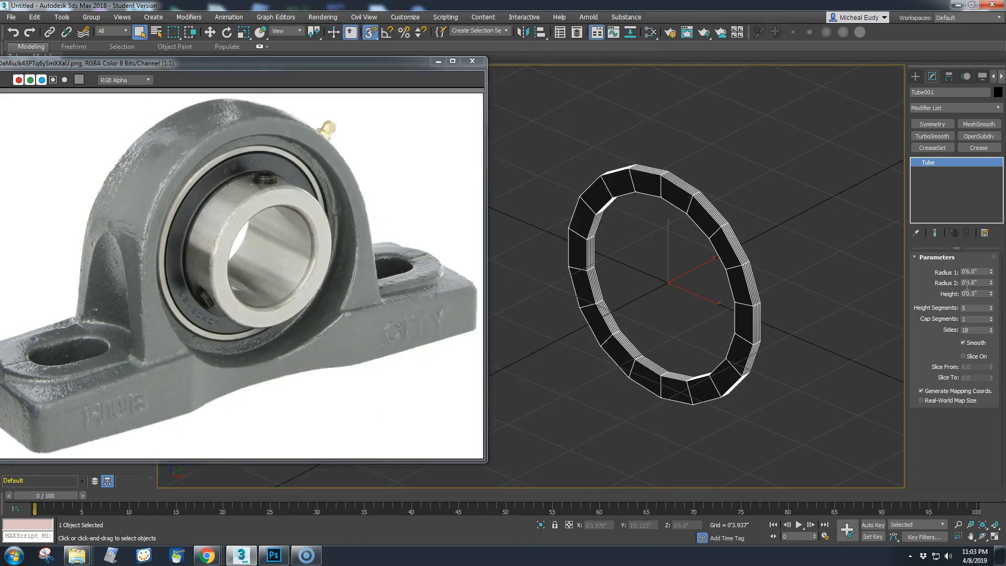
Set the tube's height to about 3.79", with 6 height segments and 24 sides.
drag(991, 295, 985, 489)
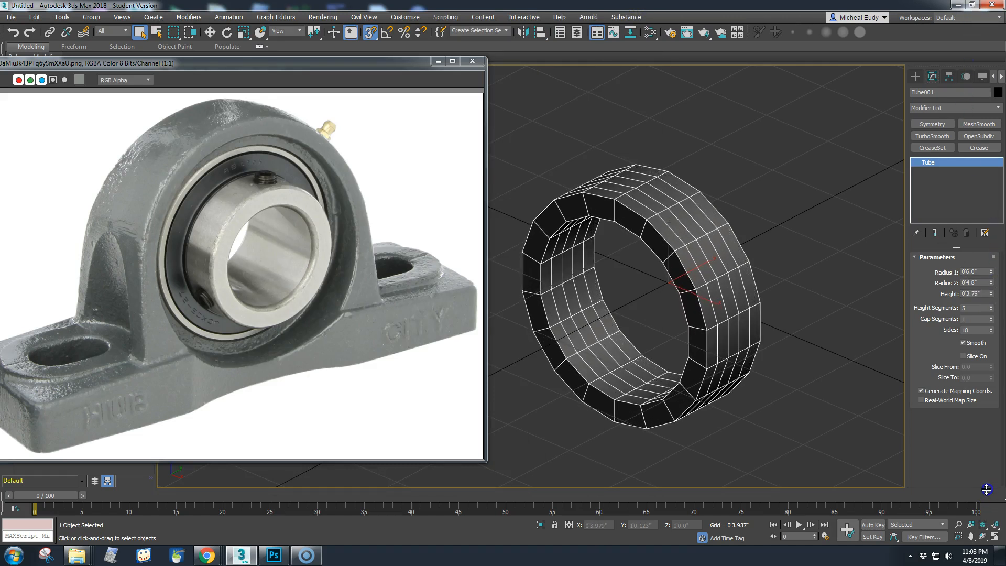
click(991, 306)
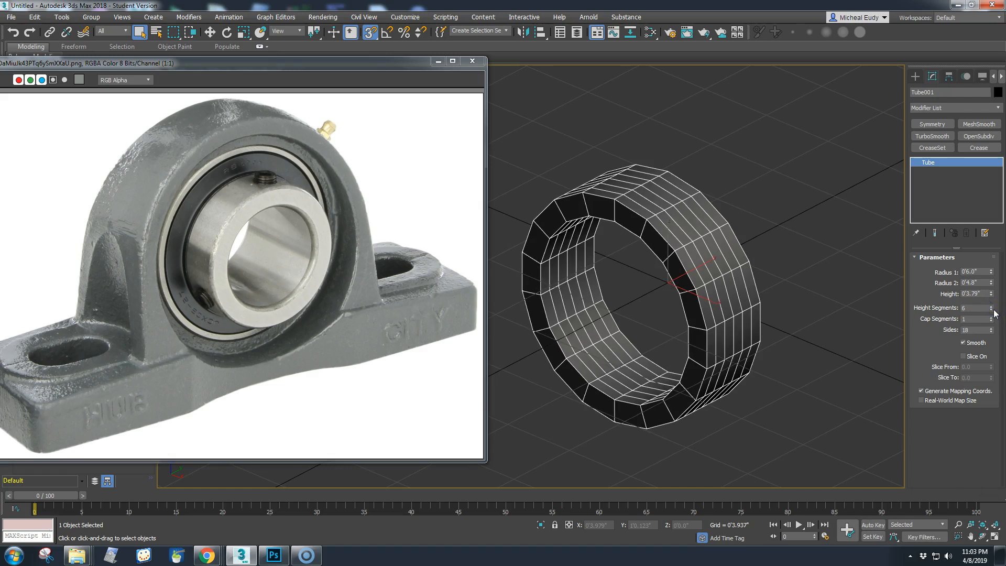
double_click(978, 332)
key(Return)
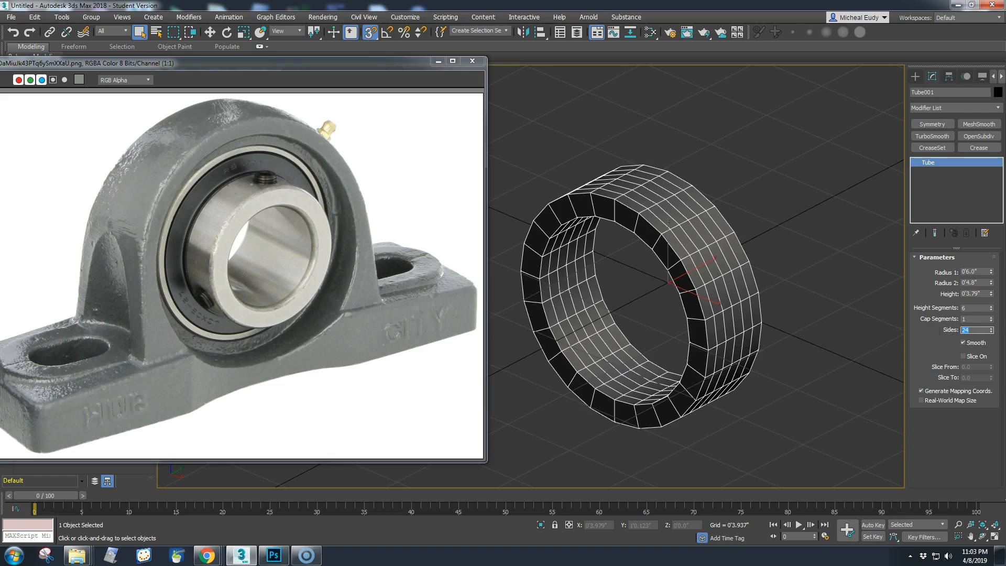
Hide the viewport grid and frame the tube face-on in the Front view beside the reference photo.
click(703, 375)
key(g)
mouse_move(702, 363)
alt+middle_down()
mouse_move(606, 359)
mouse_move(622, 414)
mouse_move(679, 375)
mouse_move(785, 332)
mouse_move(654, 359)
mouse_move(709, 363)
mouse_move(652, 360)
mouse_move(717, 344)
alt+middle_up()
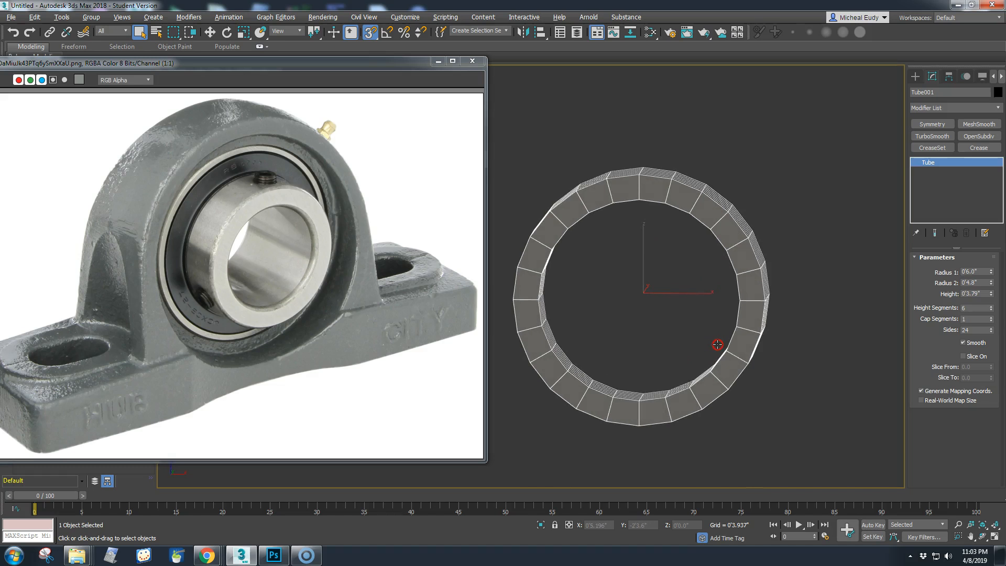
key(t)
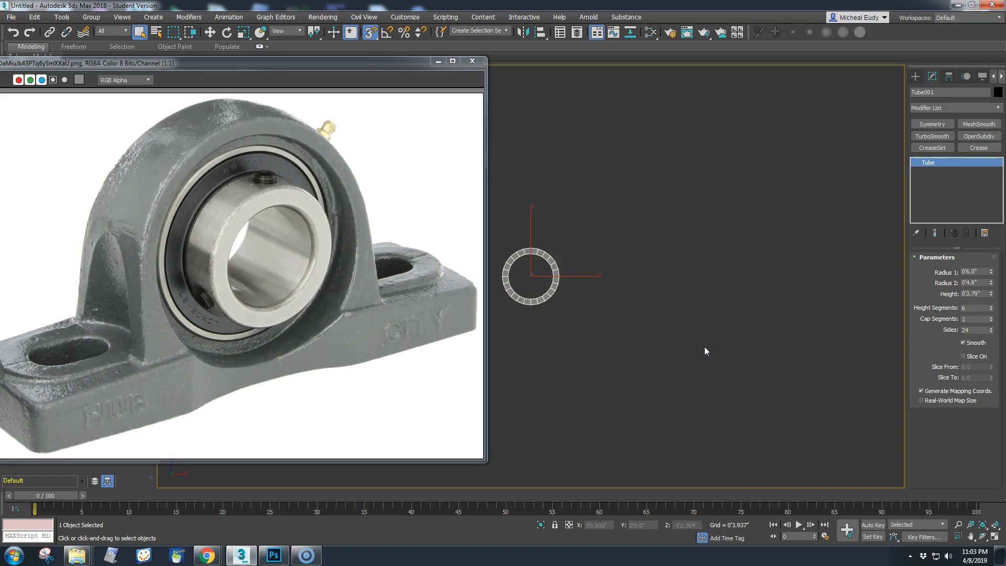
key(z)
middle_drag(614, 258, 770, 249)
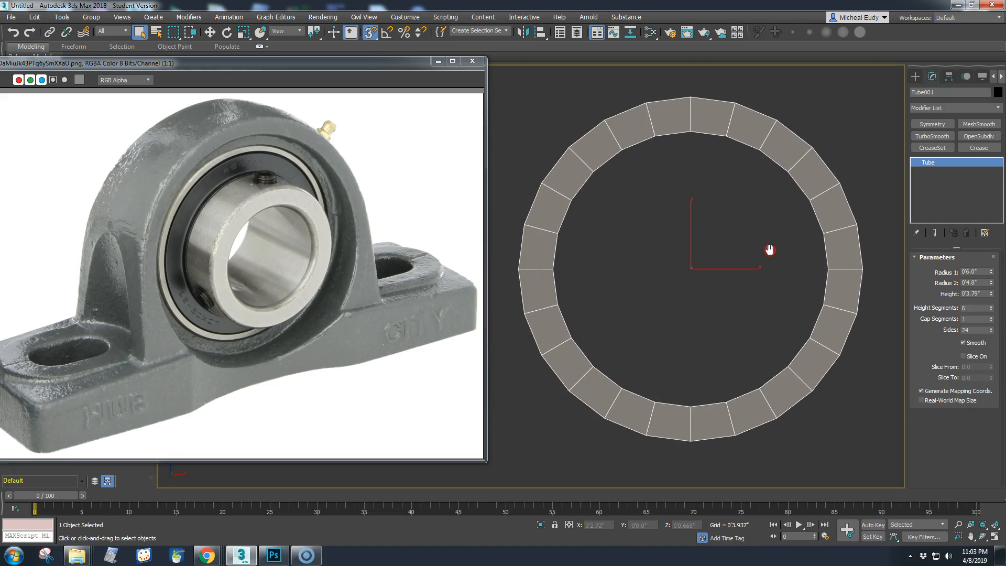
Thin the tube's wall by setting Radius 2 to 5.198".
drag(994, 283, 992, 280)
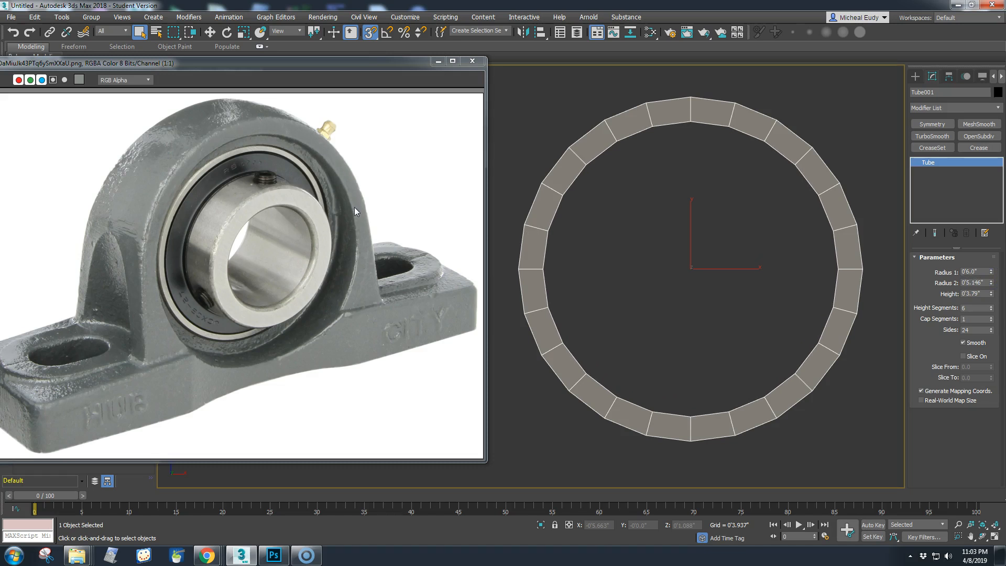
drag(991, 285, 991, 283)
scroll(708, 275, down, 2)
alt+middle_drag(700, 275, 650, 311)
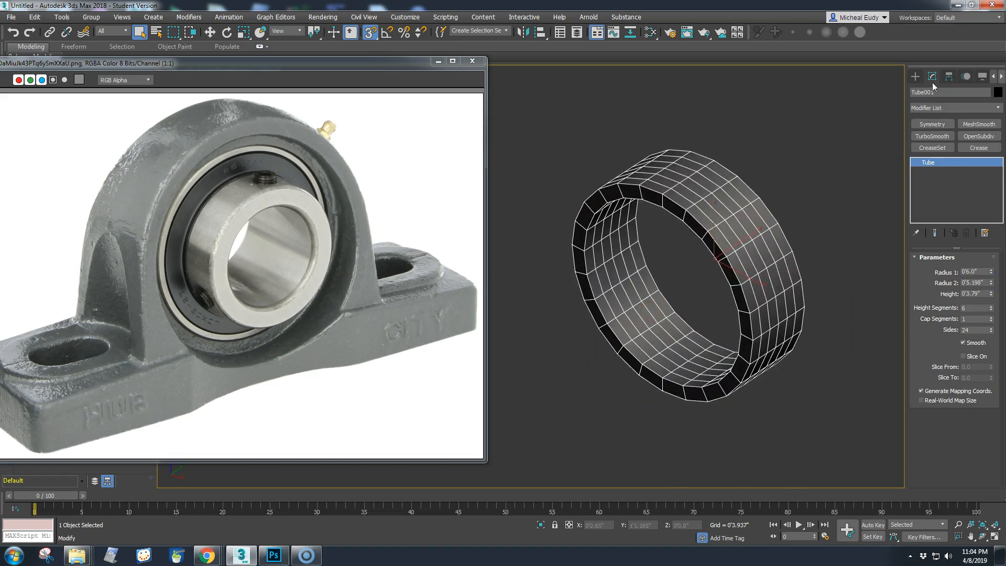
Turn off snapping, center the tube's pivot on the object and leave pivot editing.
click(948, 76)
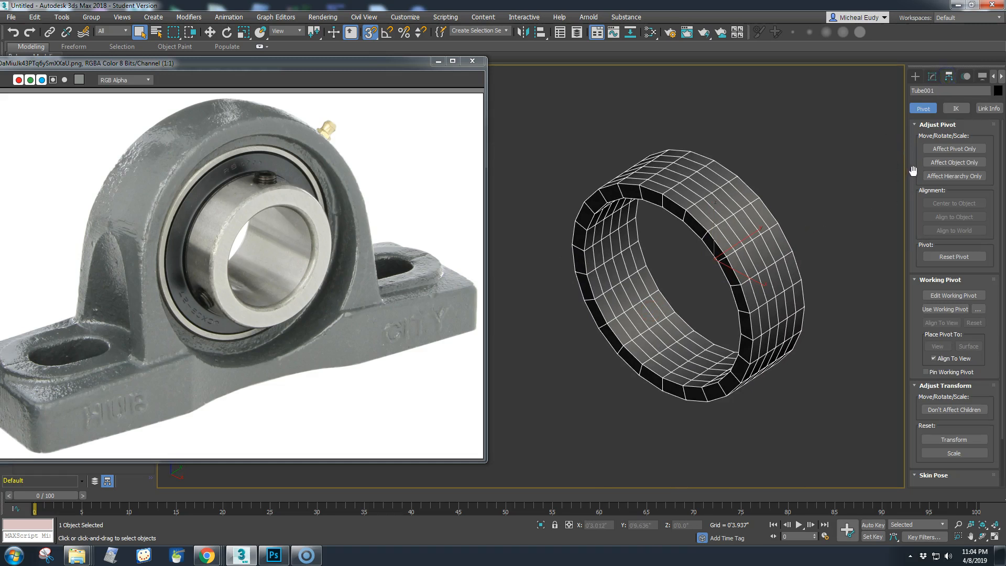
right_click(817, 229)
click(826, 235)
alt+middle_drag(781, 288, 721, 291)
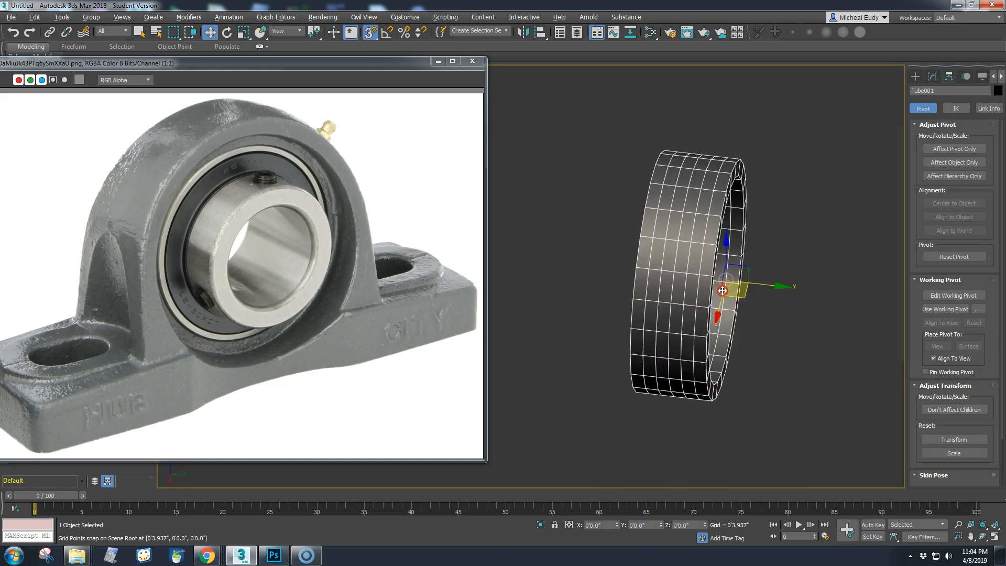
key(s)
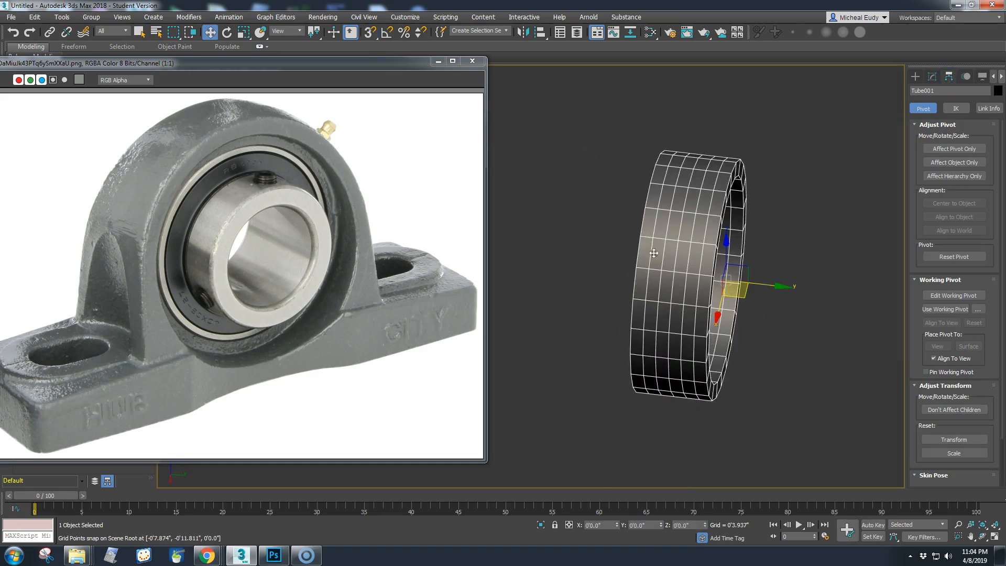
alt+middle_drag(694, 296, 737, 240)
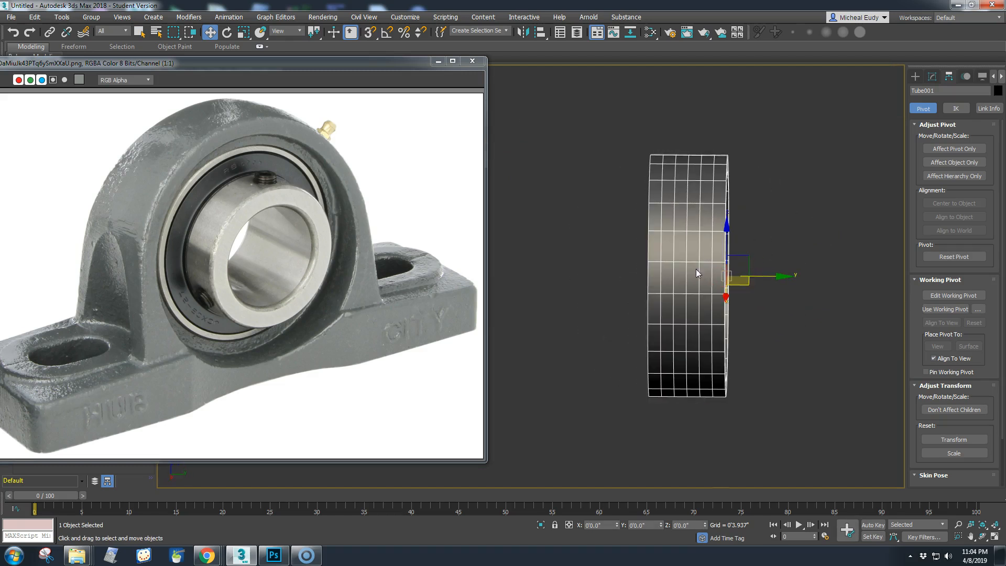
click(932, 150)
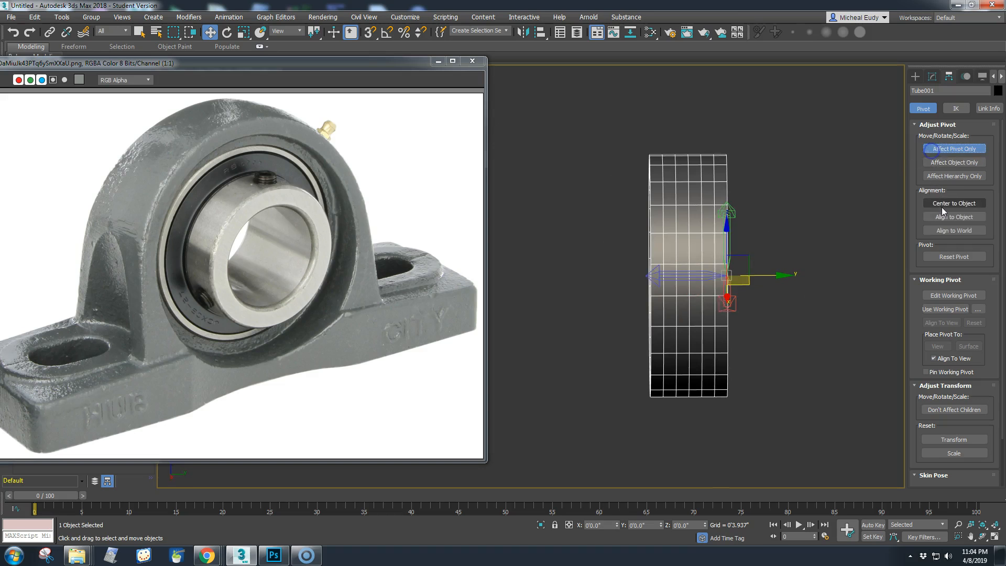
click(944, 206)
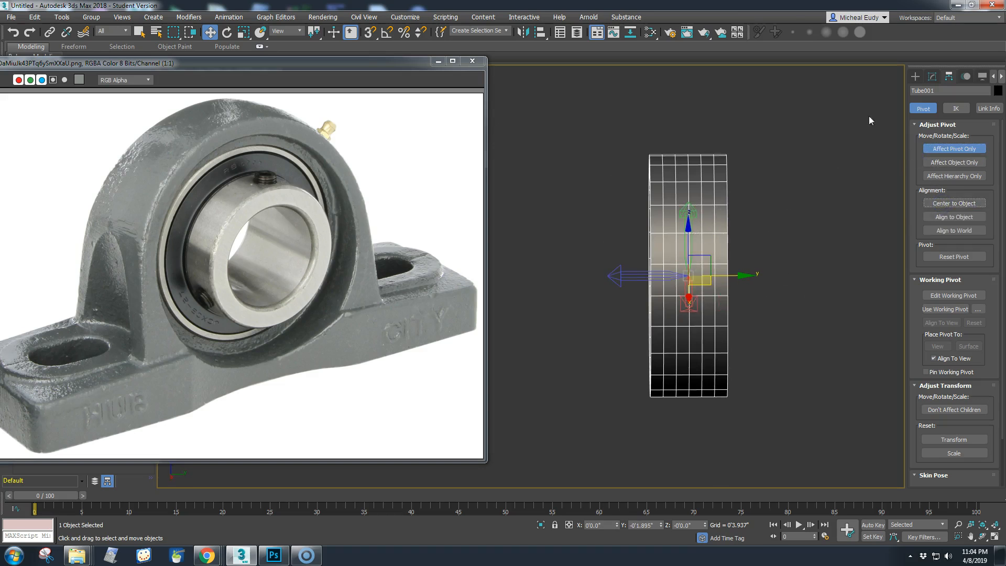
click(915, 76)
alt+middle_drag(657, 212, 714, 187)
middle_drag(715, 187, 696, 218)
click(932, 75)
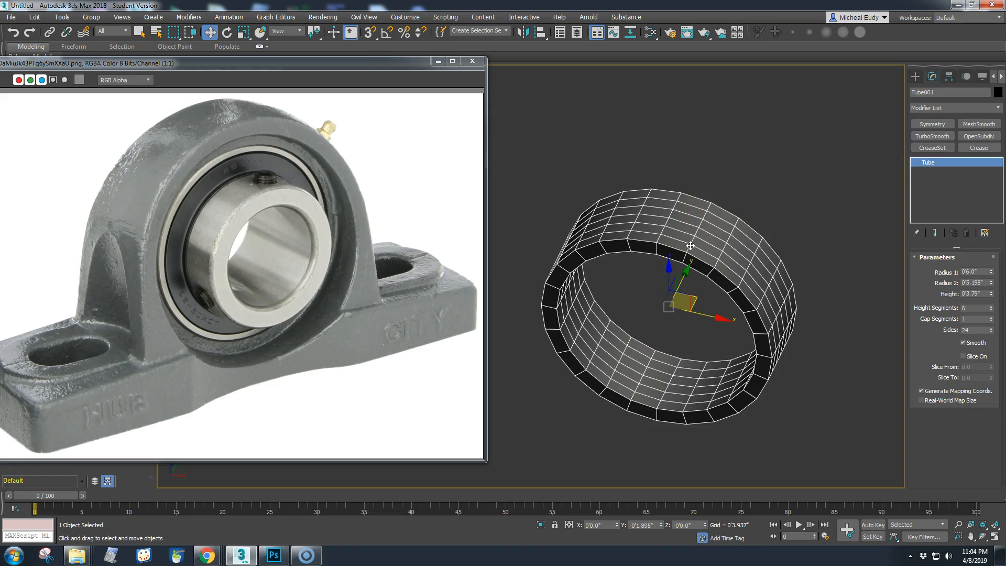
Convert the tube to an Editable Poly and select the vertices of the loop around the middle of its outer surface.
key(v)
click(693, 253)
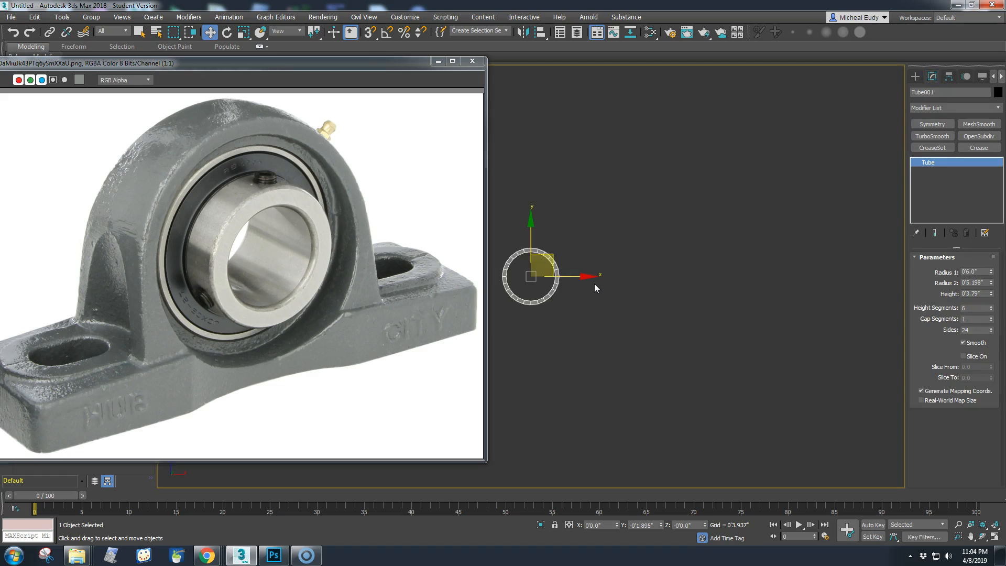
middle_drag(661, 259, 754, 265)
key(z)
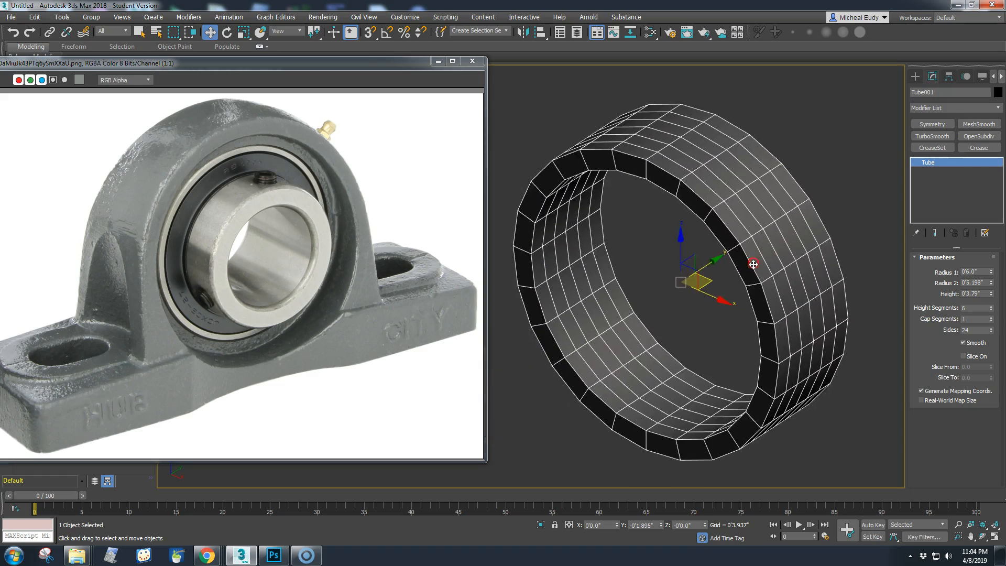
right_click(761, 232)
mouse_move(783, 337)
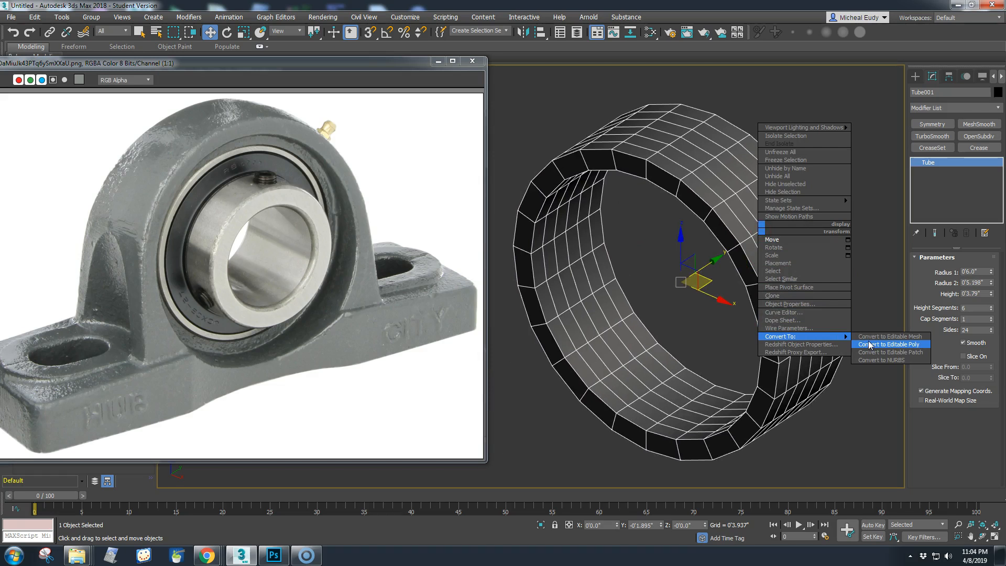
click(919, 347)
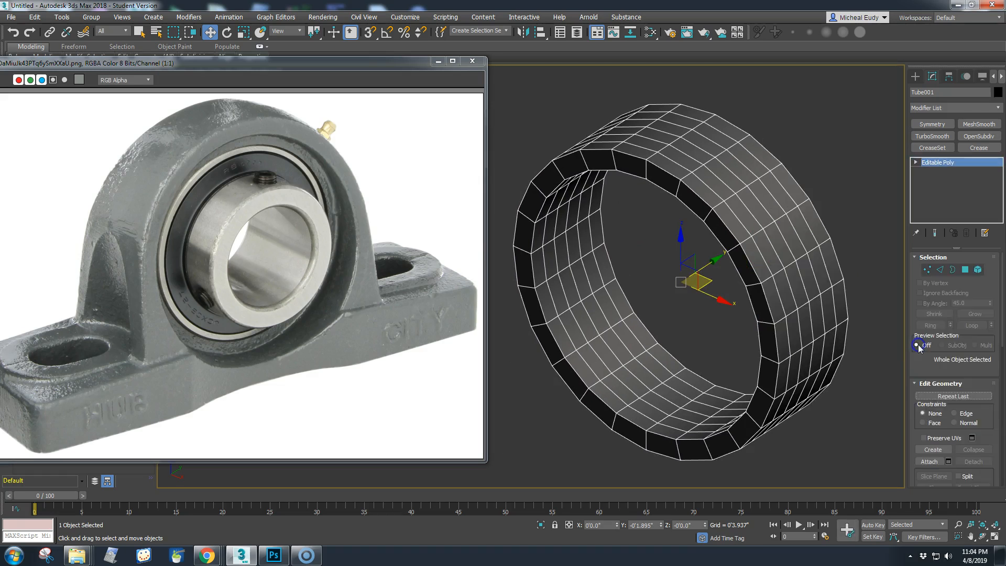
double_click(791, 250)
ctrl+click(927, 269)
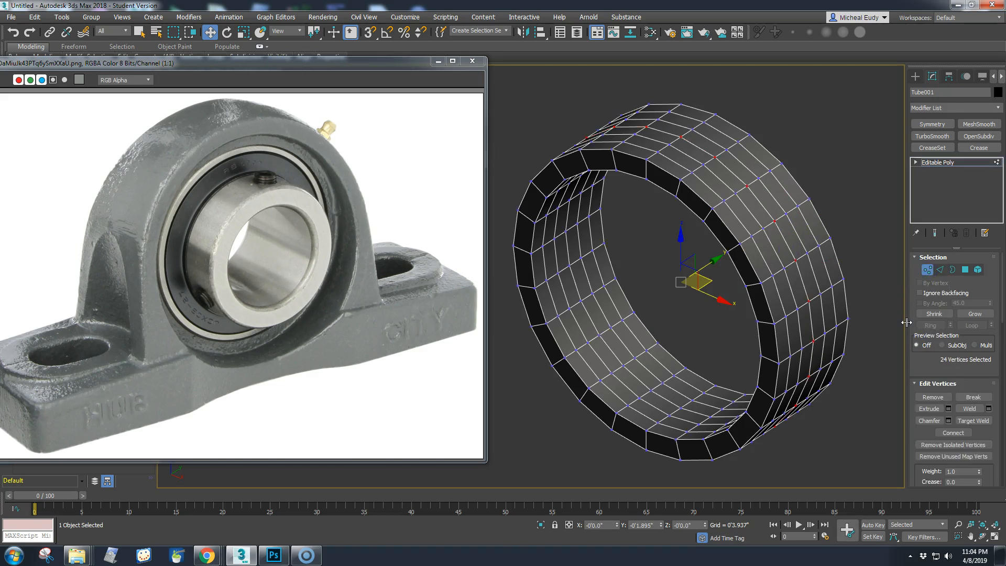
Widen the command panel to two columns and shrink the reference photo window with its image at 1:2.
drag(905, 322, 792, 324)
drag(483, 459, 336, 314)
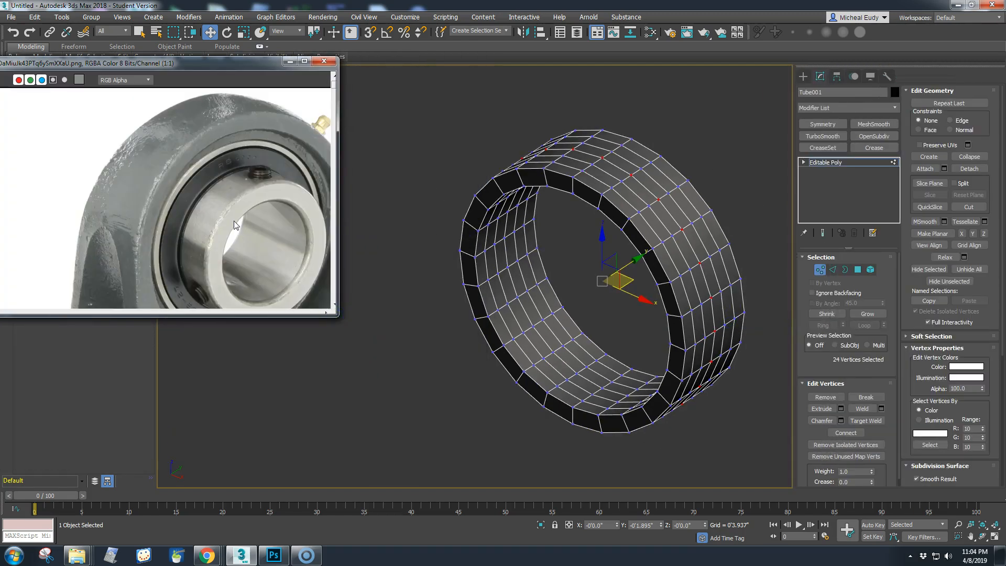
scroll(236, 226, down, 1)
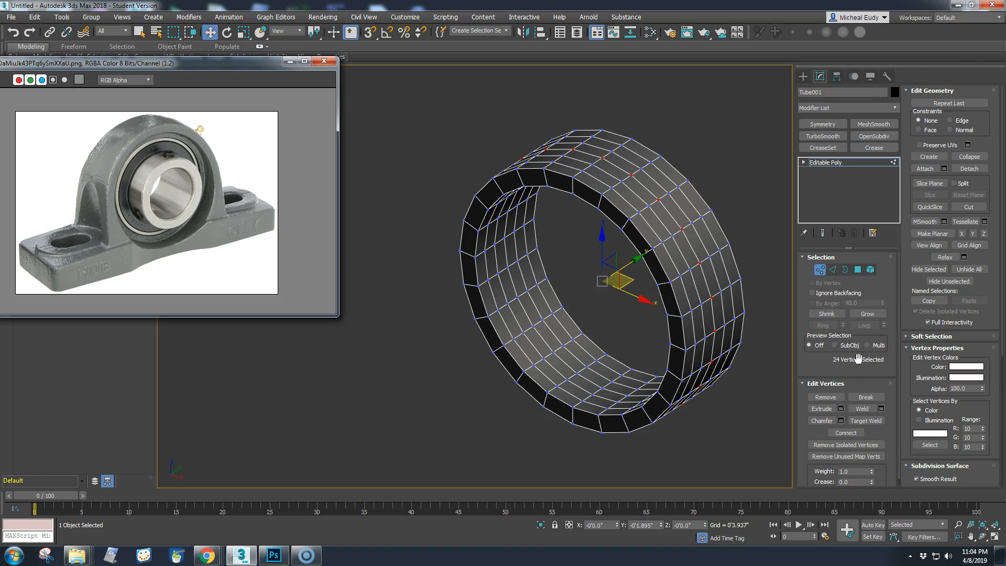
scroll(859, 367, down, 1)
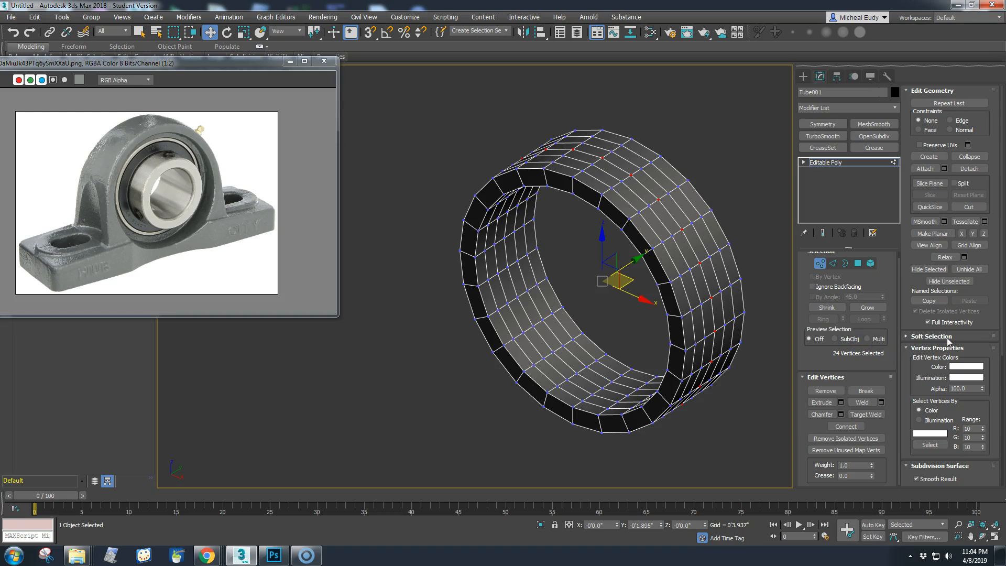
Enable Soft Selection for the middle vertex loop with a falloff of 2.047".
click(931, 337)
click(916, 233)
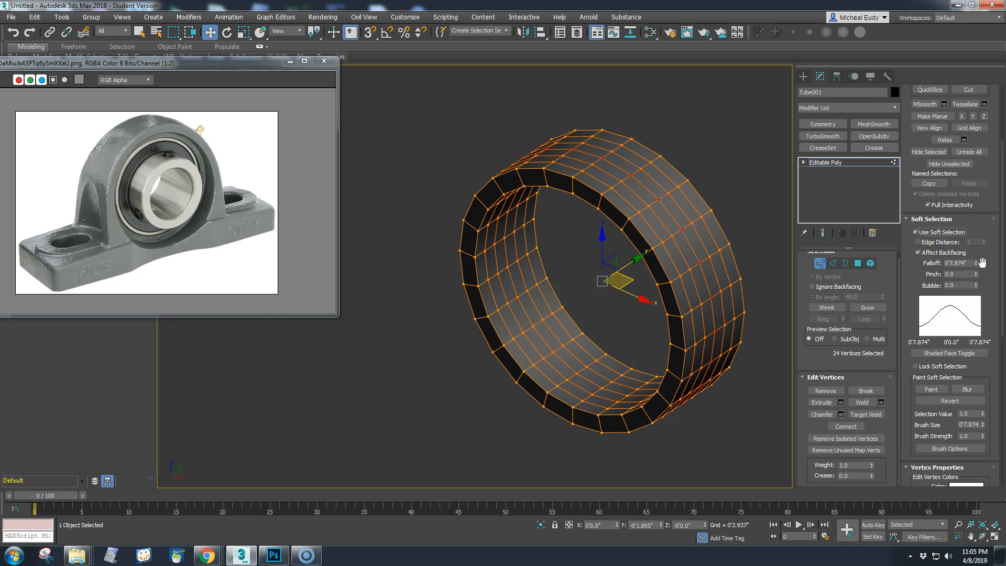
drag(977, 265, 963, 299)
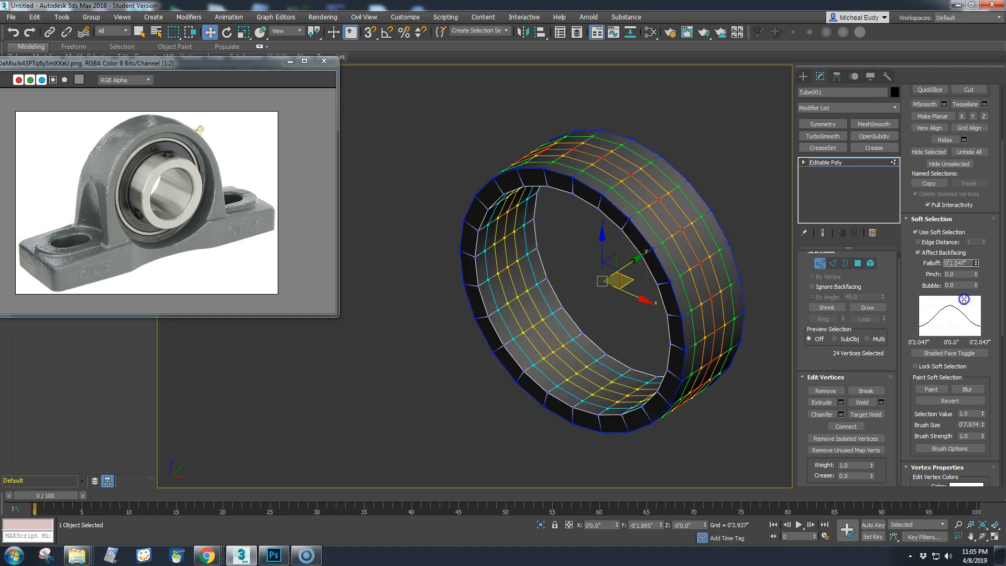
Try uniformly scaling up the softly selected middle vertices to bulge the tube, and undo the scaling.
right_click(544, 248)
click(563, 277)
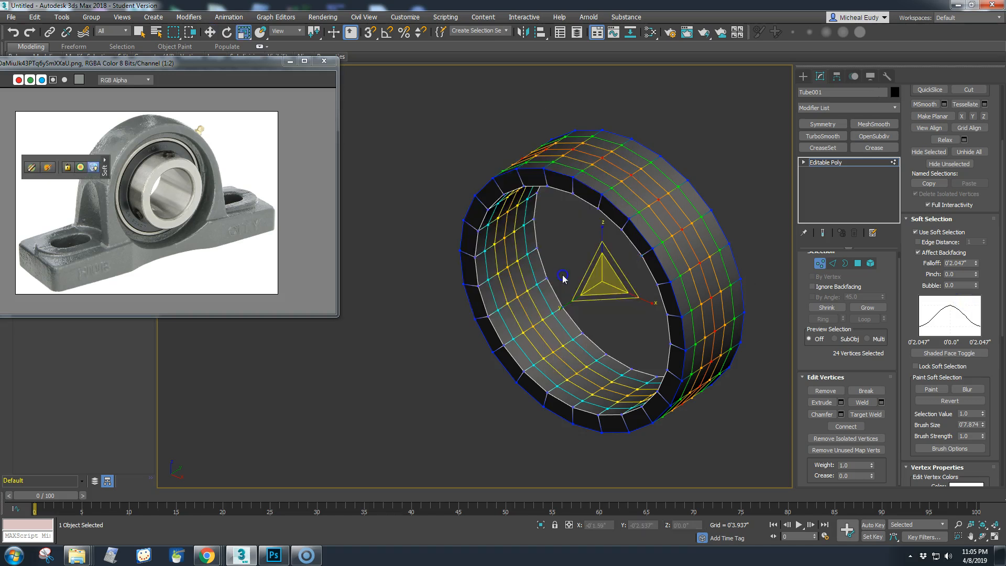
drag(618, 272, 611, 256)
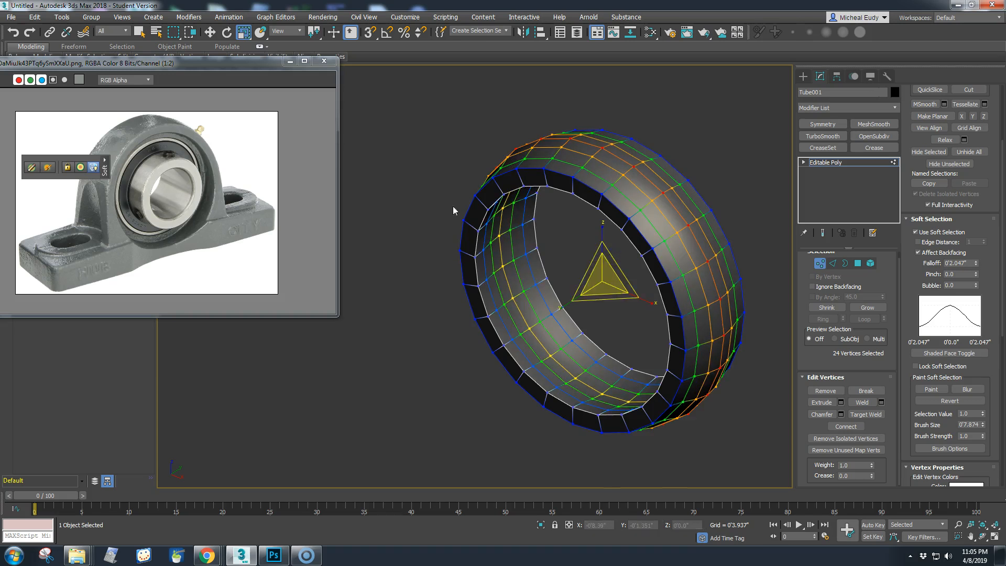
click(10, 34)
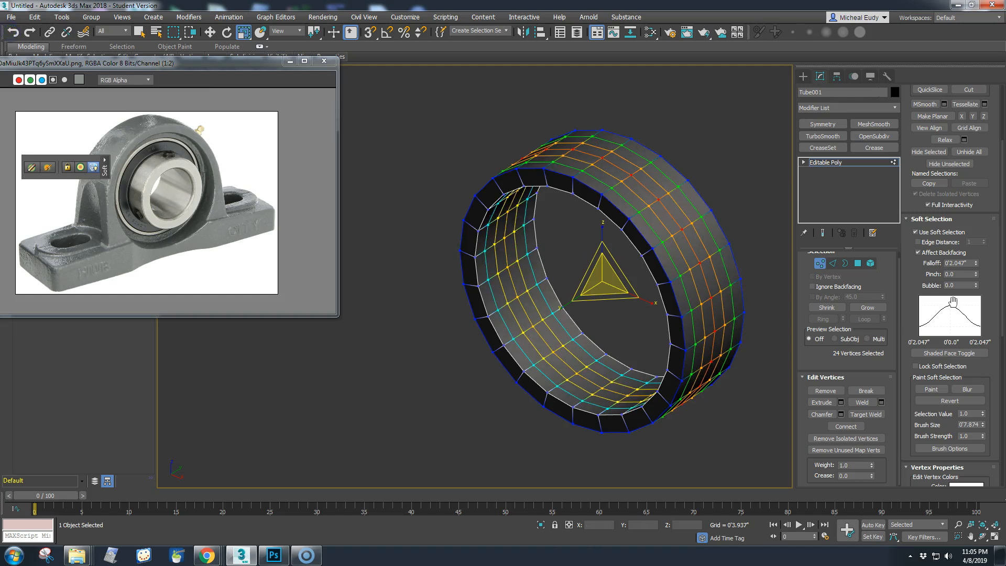
Set the falloff to 2.559", scale the middle vertices up slightly to round the outer surface, and turn Soft Selection off.
drag(976, 263, 973, 251)
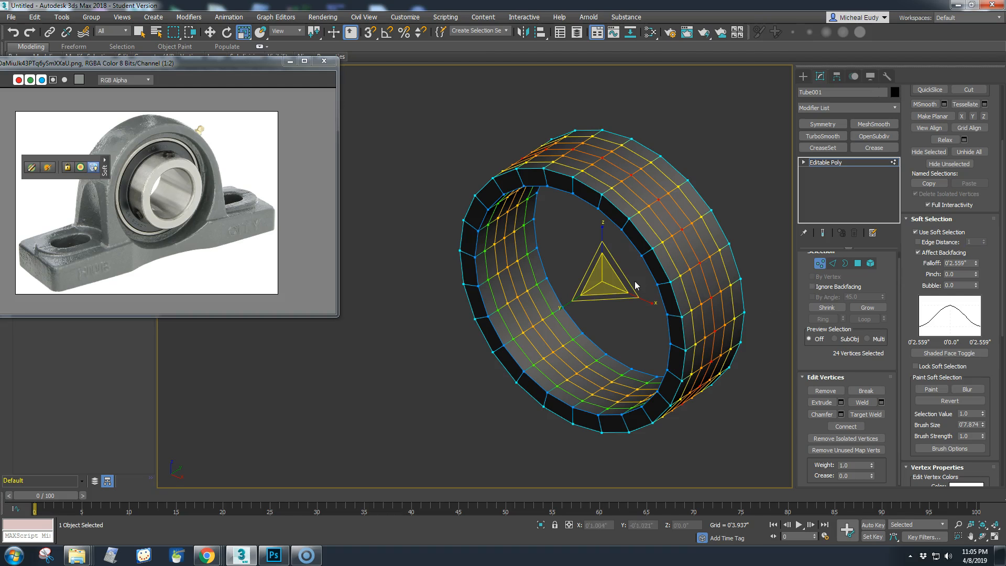
drag(618, 269, 626, 278)
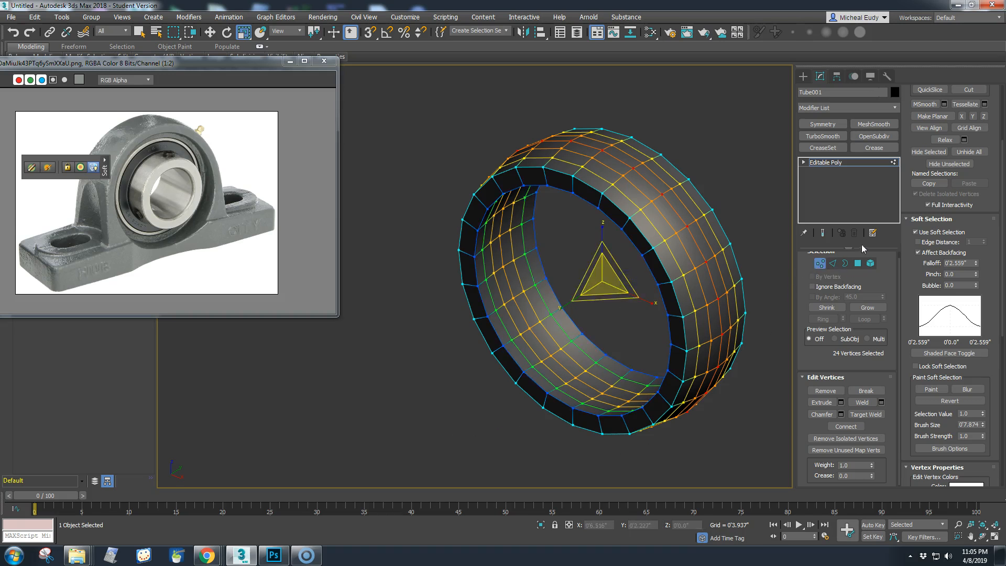
click(923, 233)
click(819, 263)
alt+middle_drag(658, 345, 564, 324)
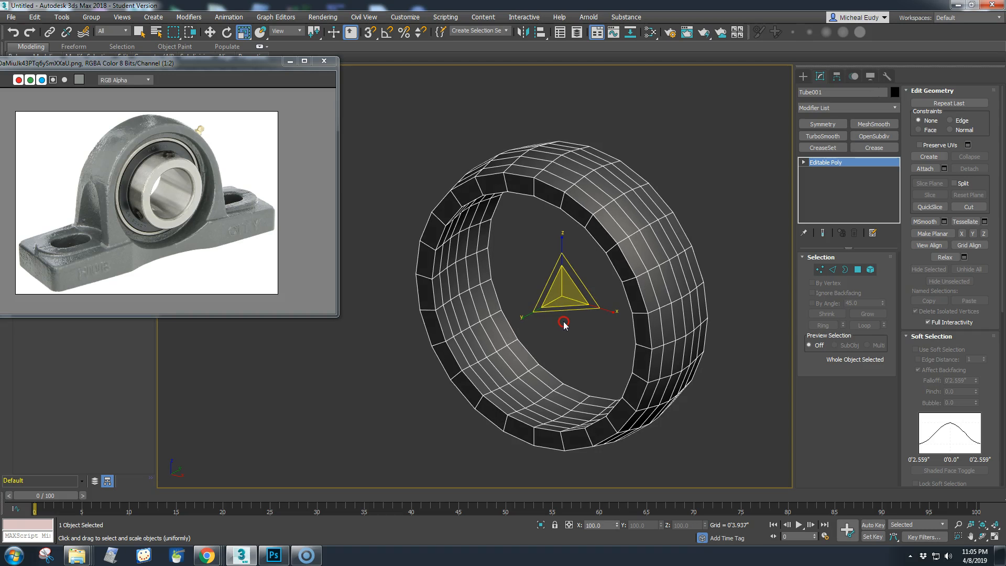
Select the tube's inner wall polygons by a 45° angle and delete them, leaving the outer surface and end rims.
click(858, 270)
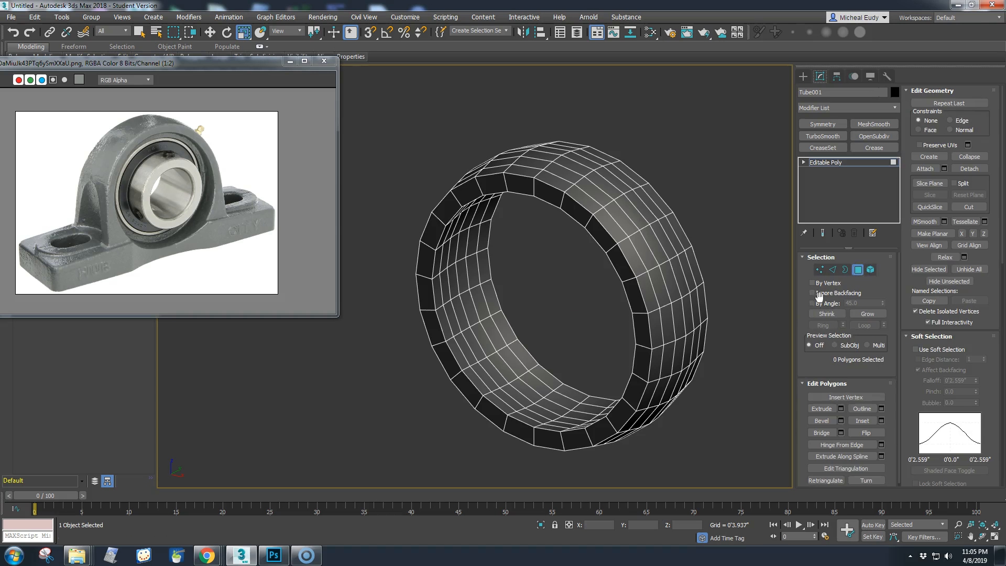
click(812, 304)
click(553, 387)
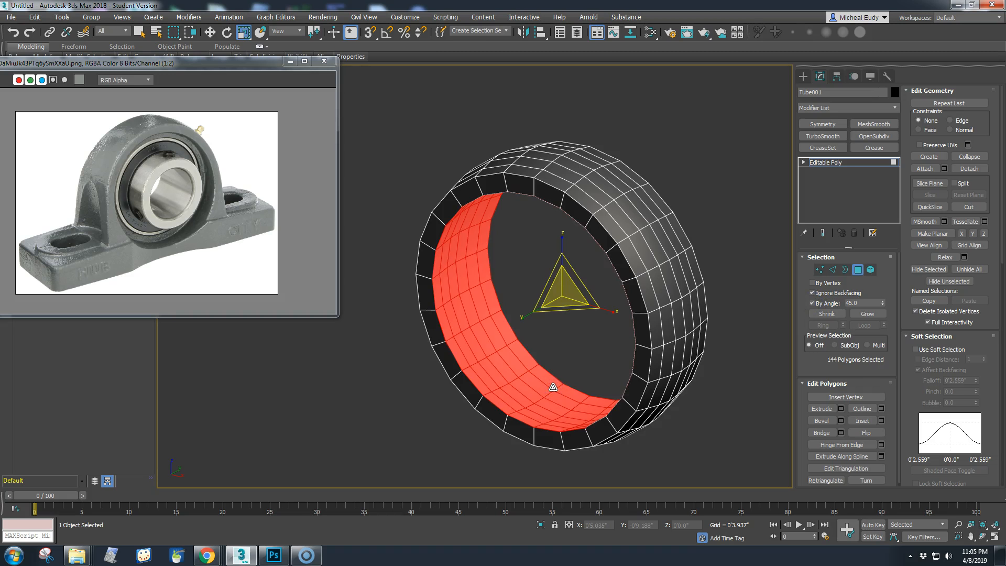
key(Delete)
click(857, 269)
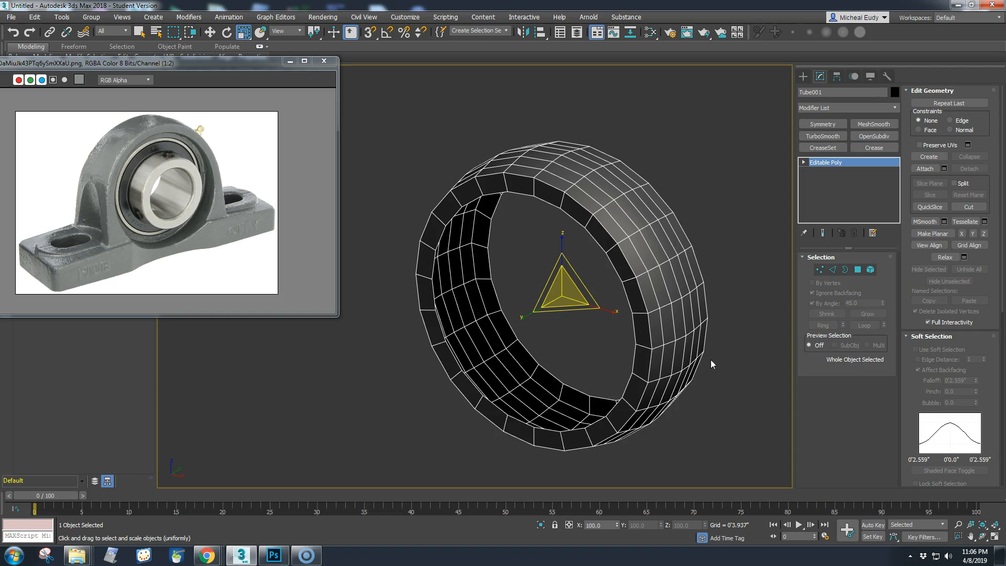
Examine the bearing ring in the reference photo at 1:1 in an enlarged window, and minimize the window.
click(894, 107)
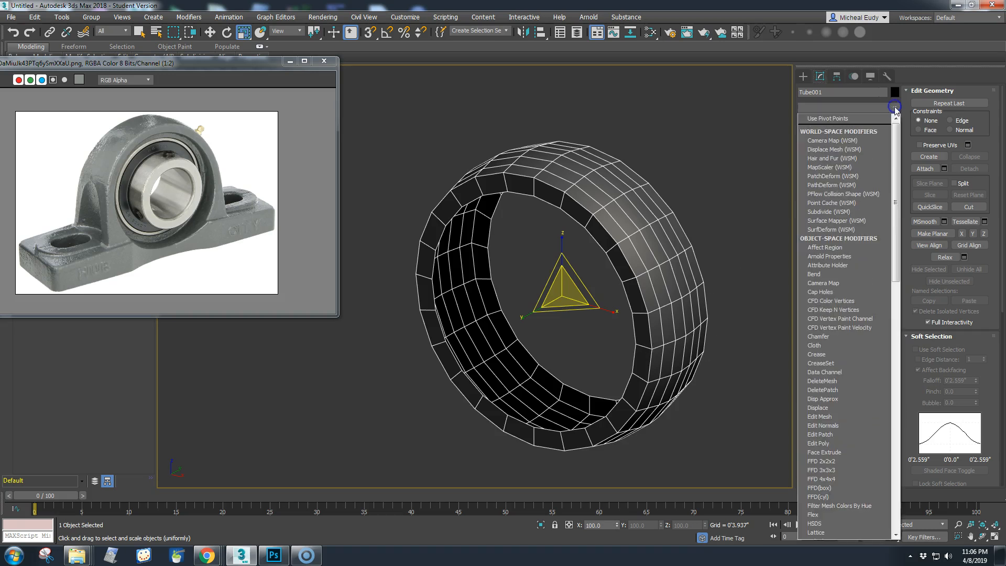
click(113, 144)
scroll(128, 212, up, 1)
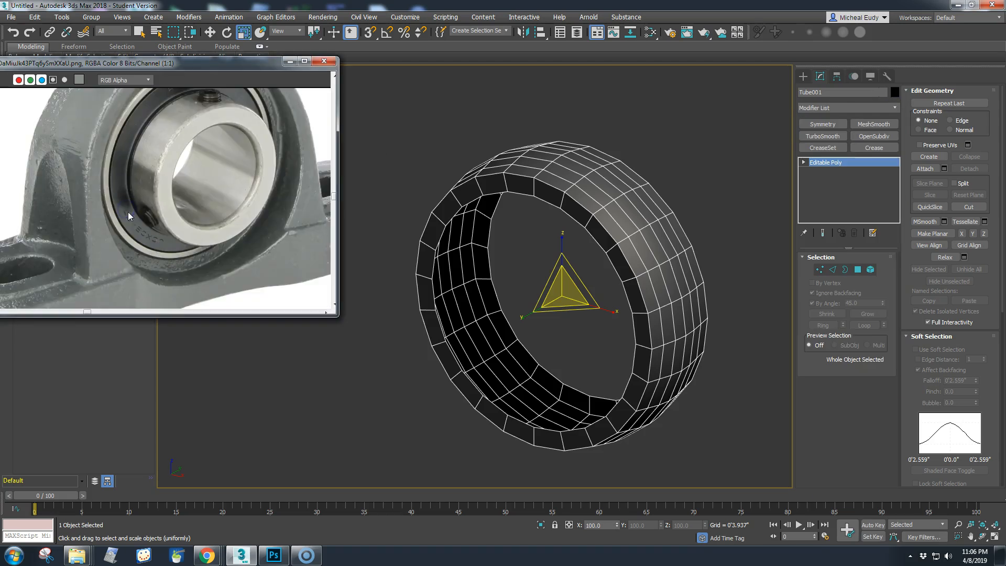
drag(334, 314, 389, 435)
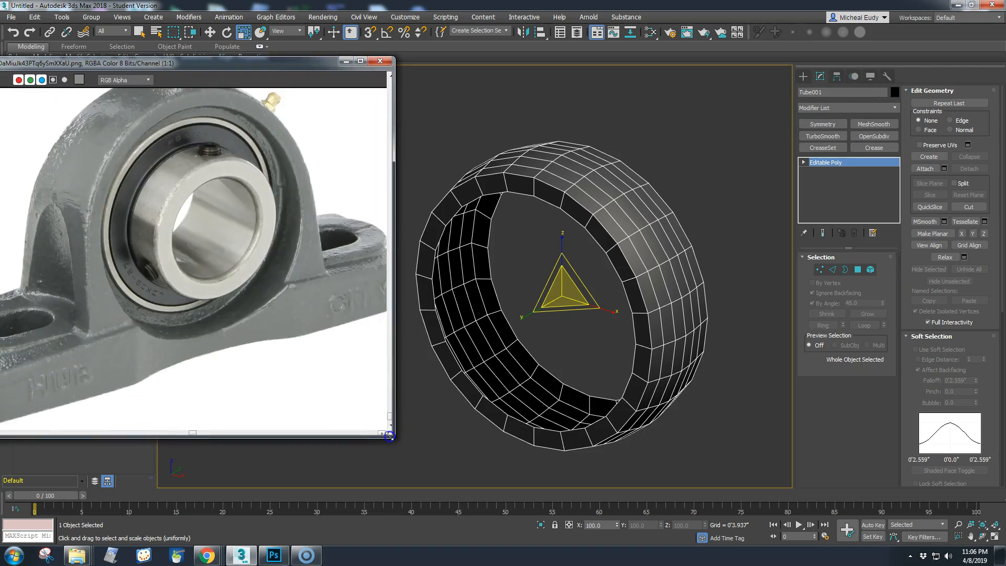
middle_drag(104, 220, 144, 243)
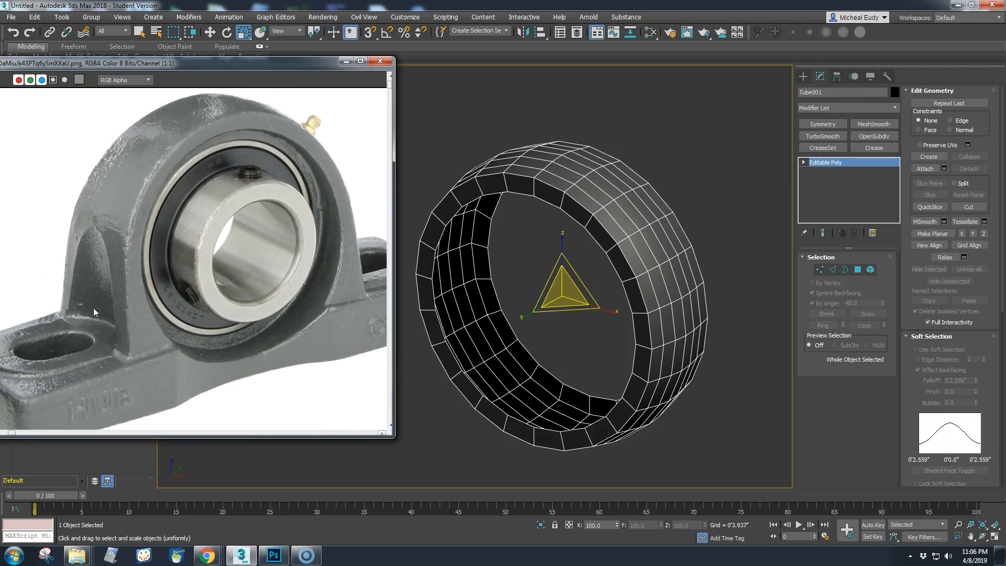
click(345, 62)
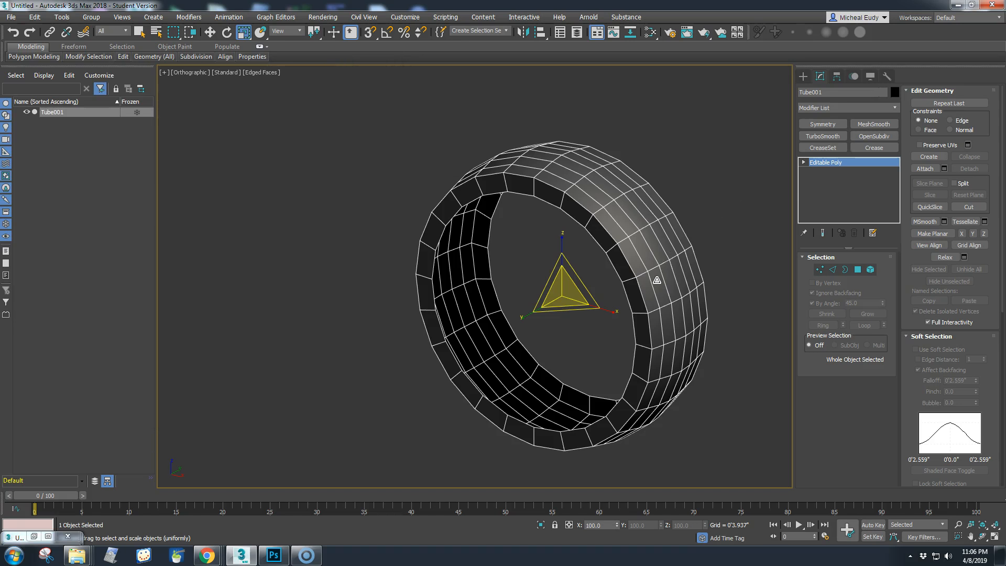
Add a Taper modifier to the tube with Y as the primary axis and XZ as the effect.
click(894, 108)
drag(897, 134, 881, 387)
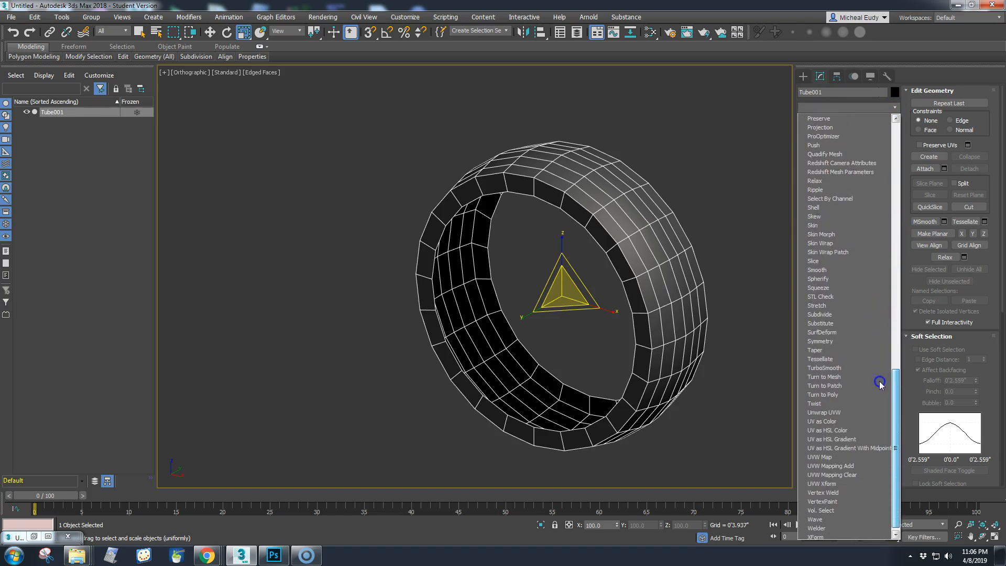
click(835, 351)
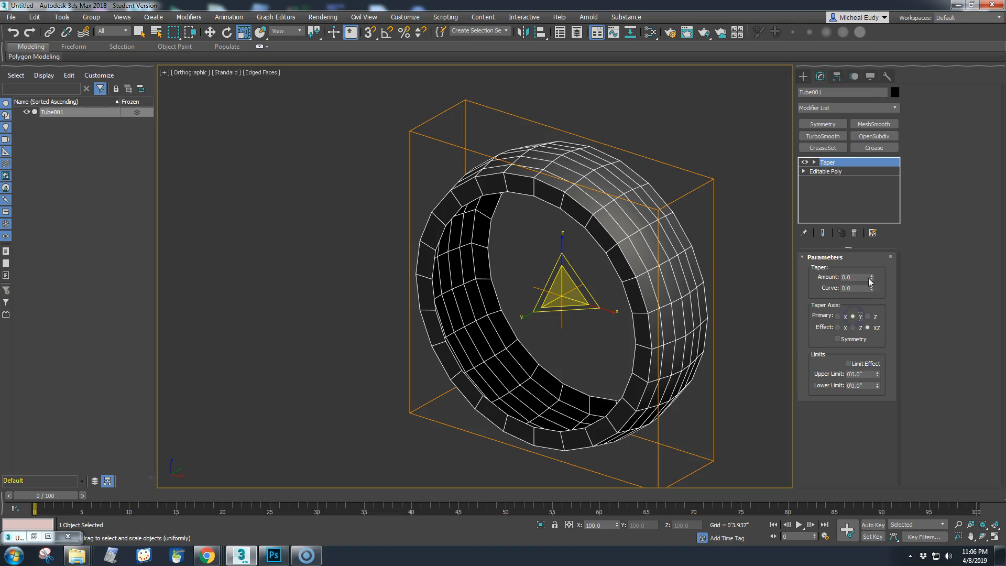
Set the Taper effect to Z along the Y primary axis and the taper amount to -0.48.
drag(872, 280, 873, 260)
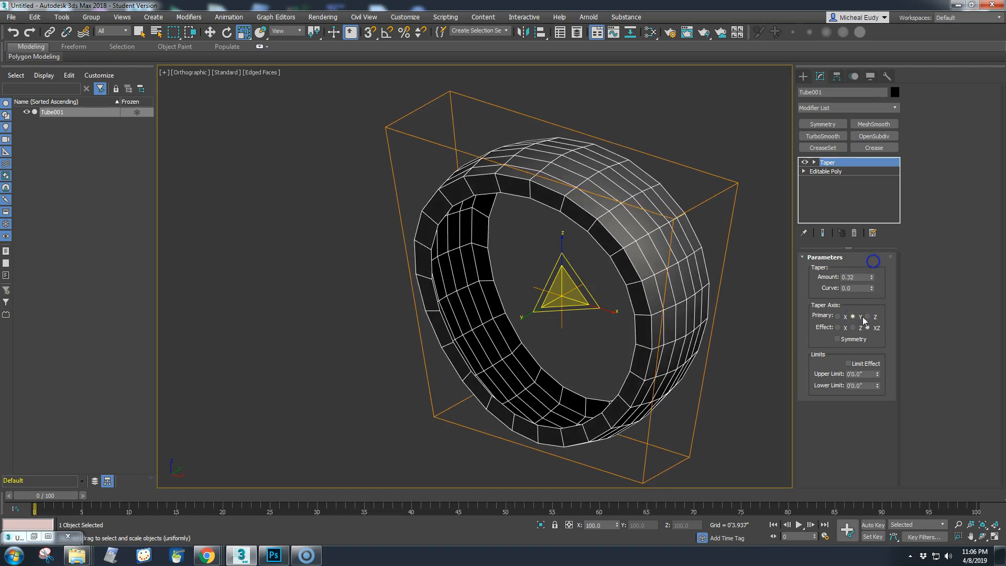
click(853, 328)
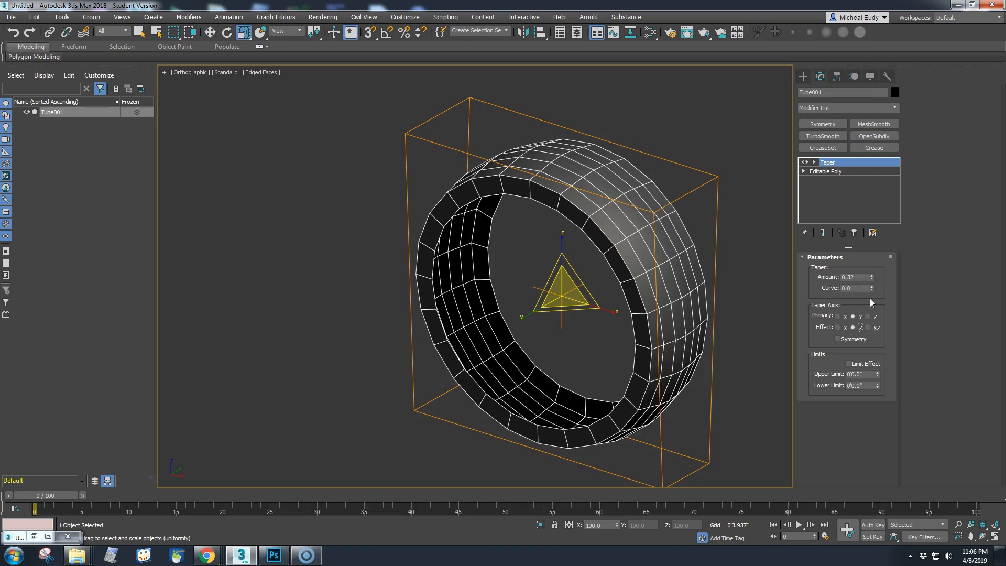
drag(872, 279, 881, 295)
alt+middle_drag(582, 340, 534, 334)
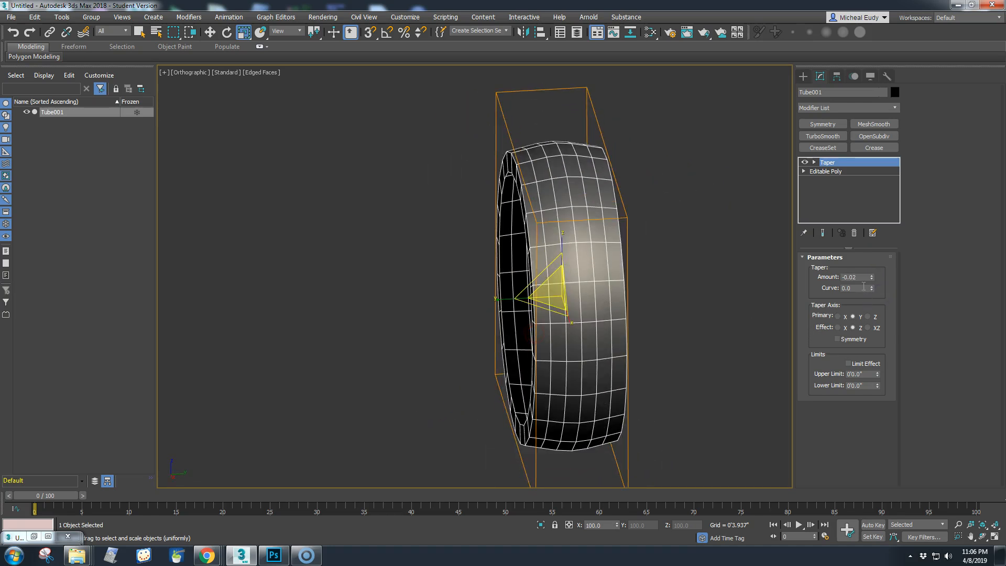
drag(872, 279, 870, 296)
alt+middle_drag(582, 343, 714, 332)
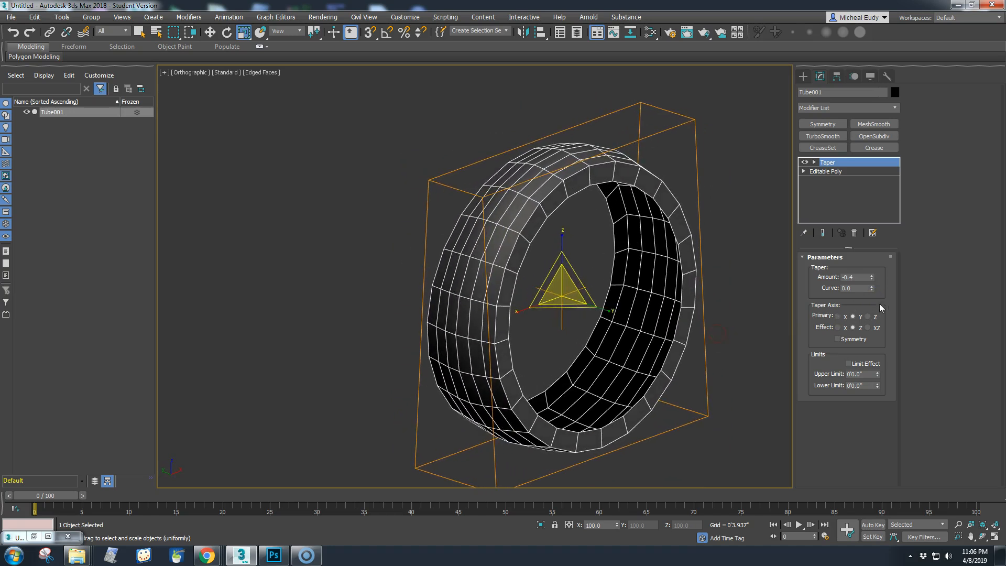
drag(871, 283, 871, 283)
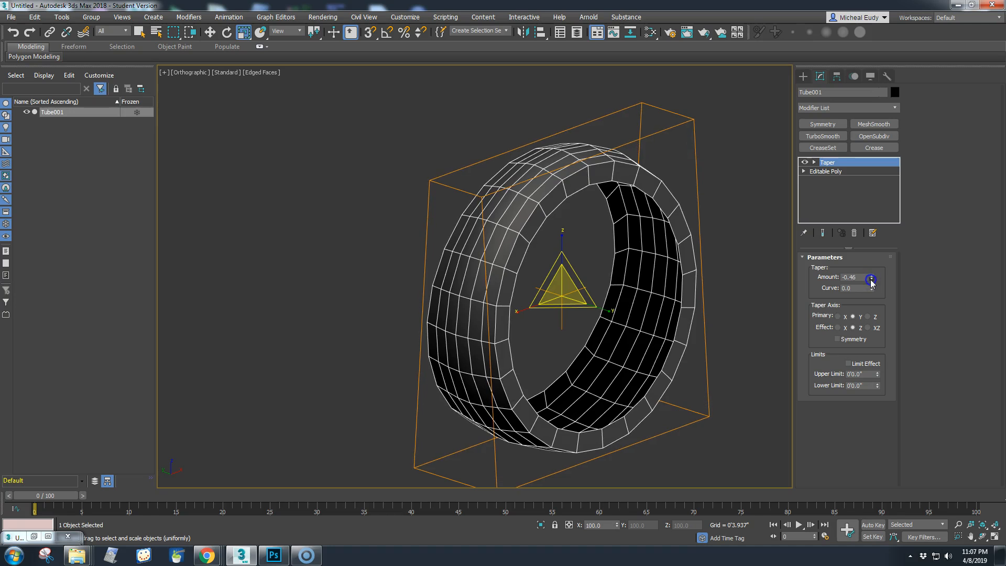
alt+middle_drag(523, 308, 451, 312)
Convert the tapered tube to an Editable Poly.
right_click(613, 260)
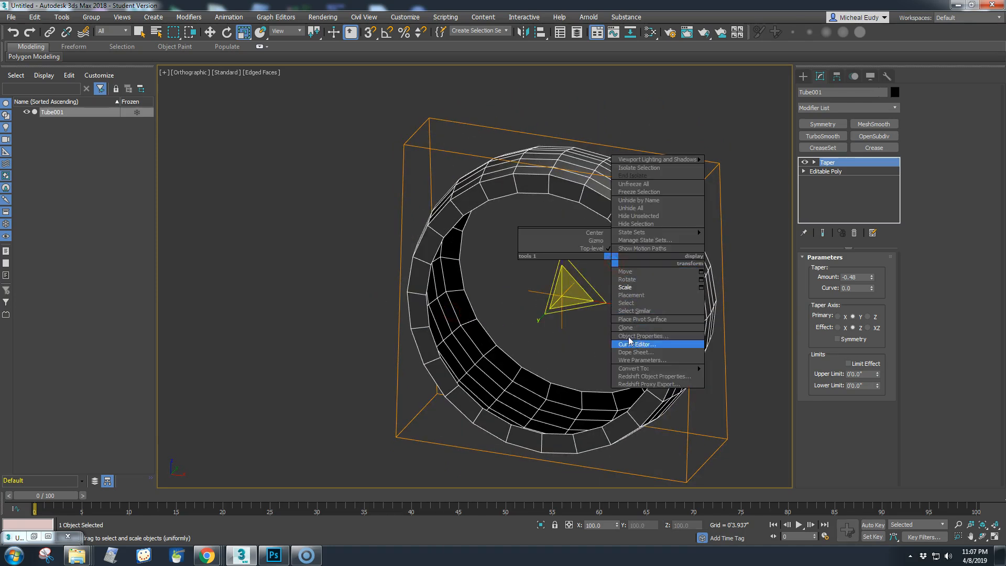
mouse_move(637, 371)
click(742, 376)
alt+middle_drag(615, 321, 588, 322)
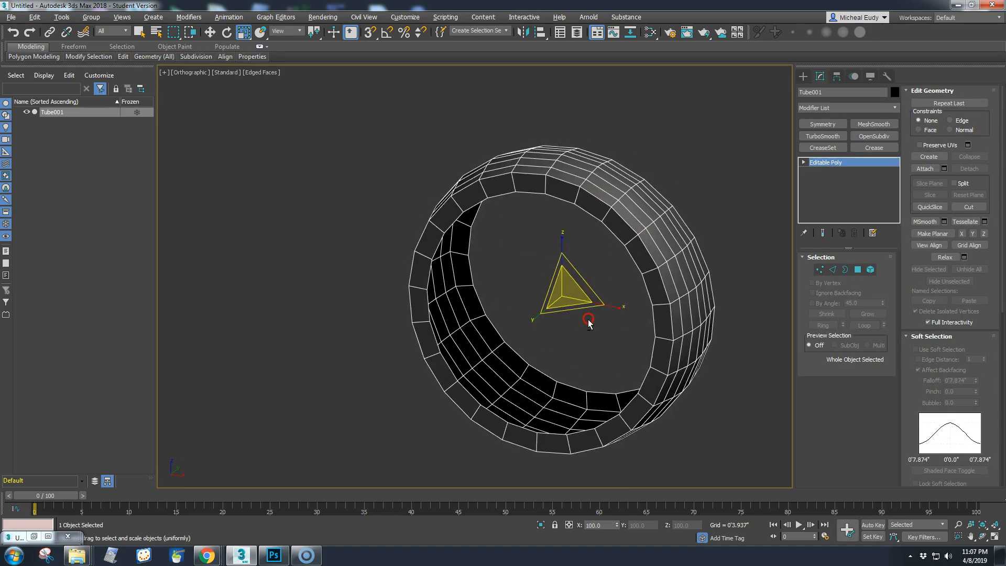
Frame the ring in the front view, examine the housing shape in the enlarged reference photo, and minimize the photo.
key(f)
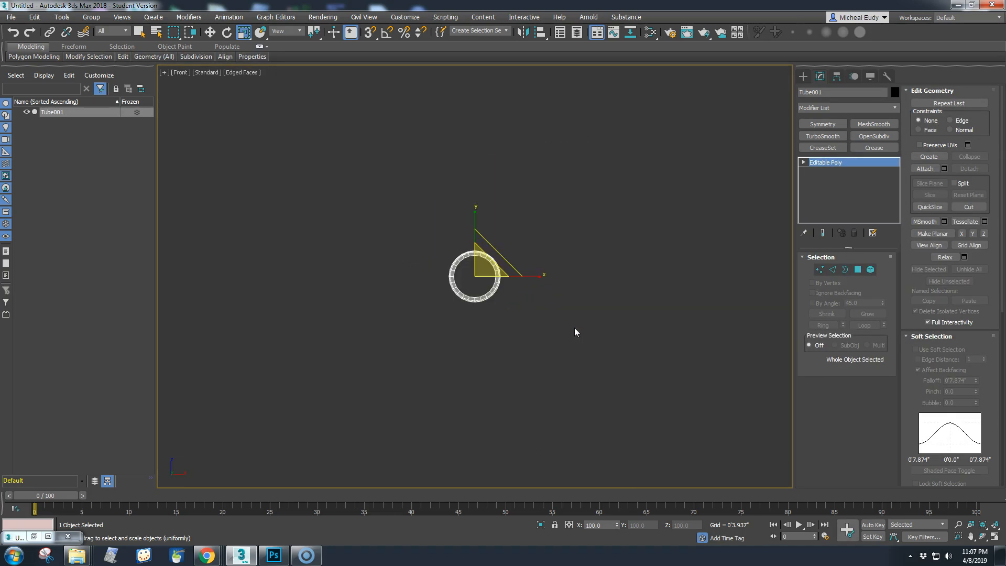
key(z)
middle_drag(557, 298, 592, 311)
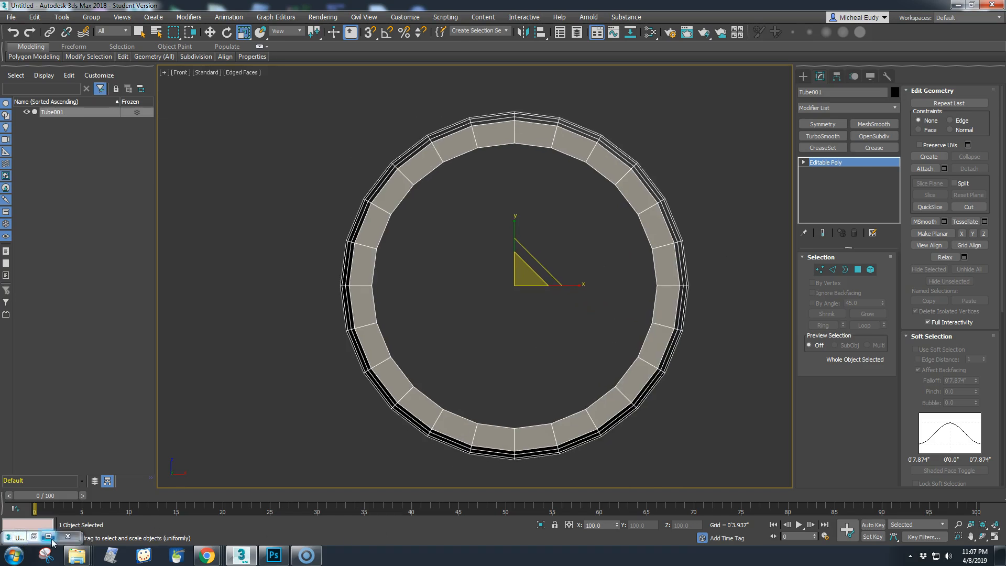
click(34, 537)
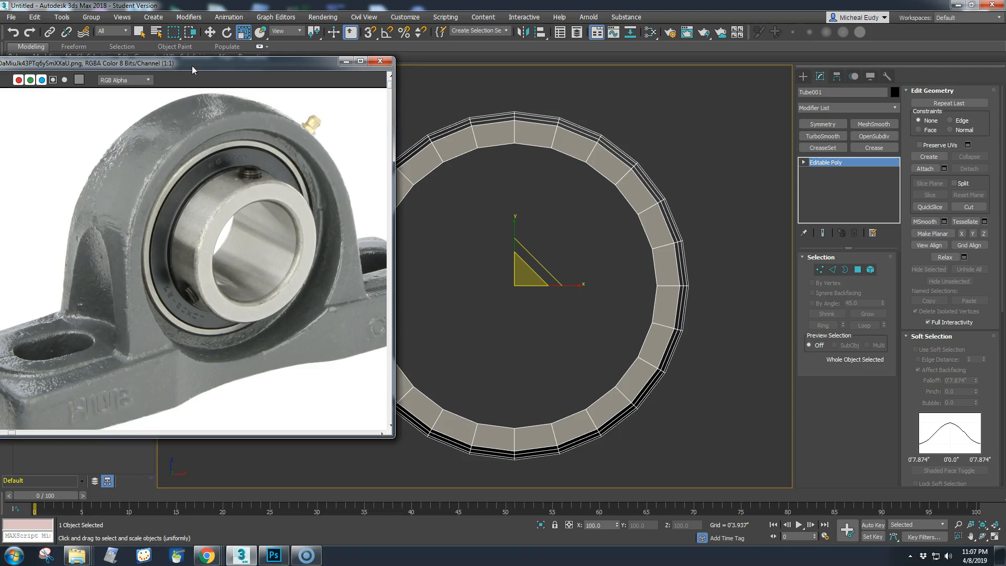
drag(193, 70, 223, 56)
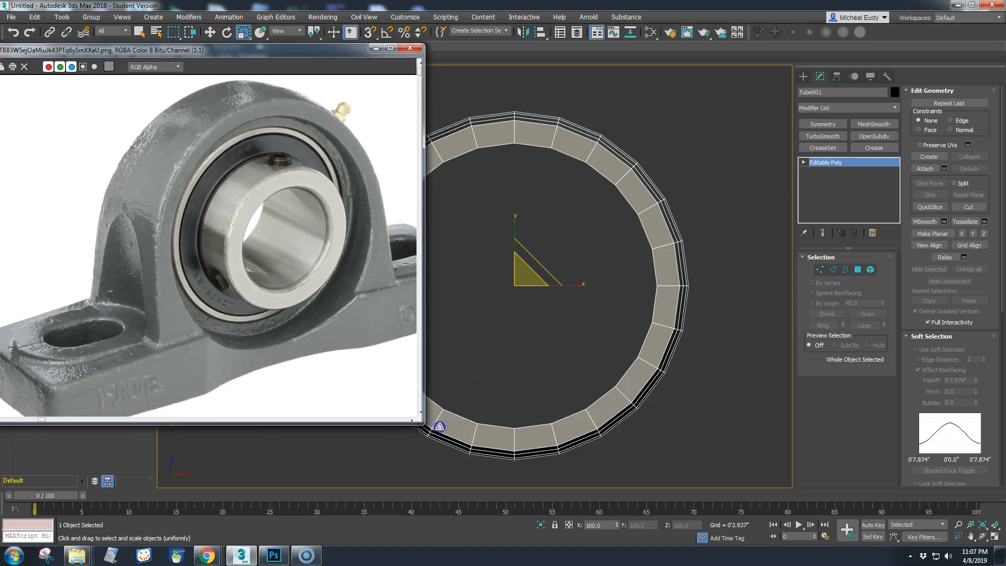
drag(422, 423, 497, 459)
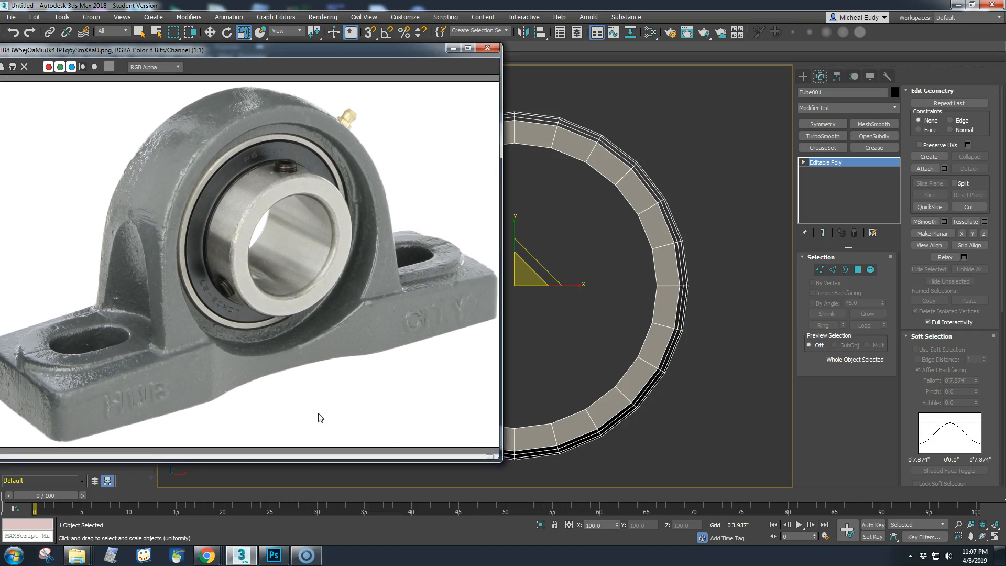
click(451, 51)
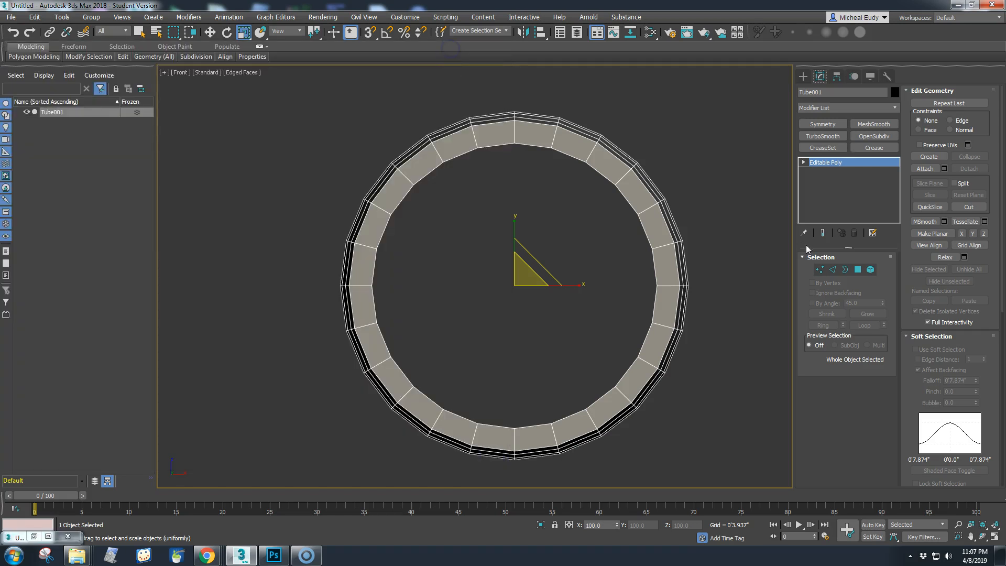
Select the polygons of the ring's lower half and delete them, leaving an arch.
click(861, 270)
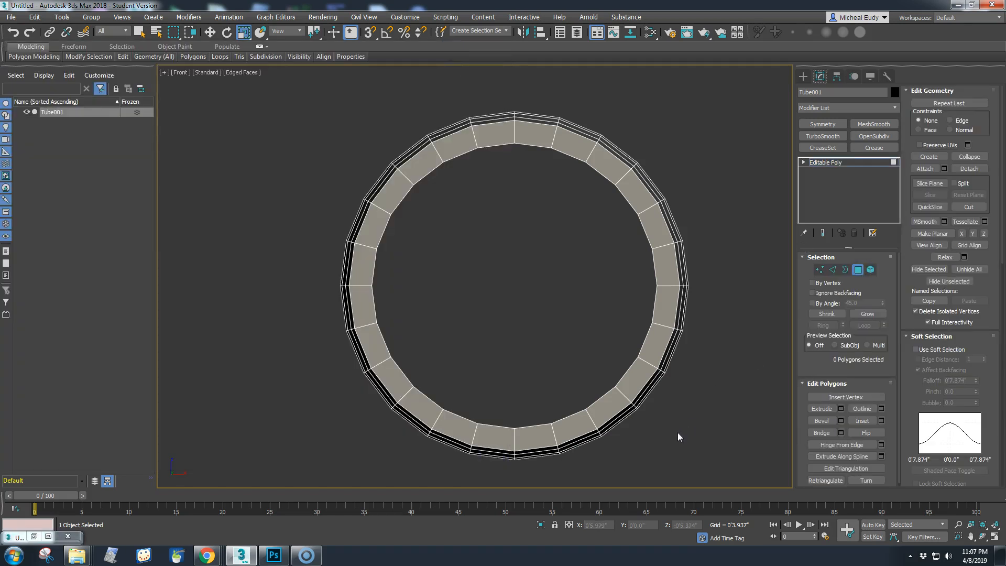
drag(722, 484, 300, 309)
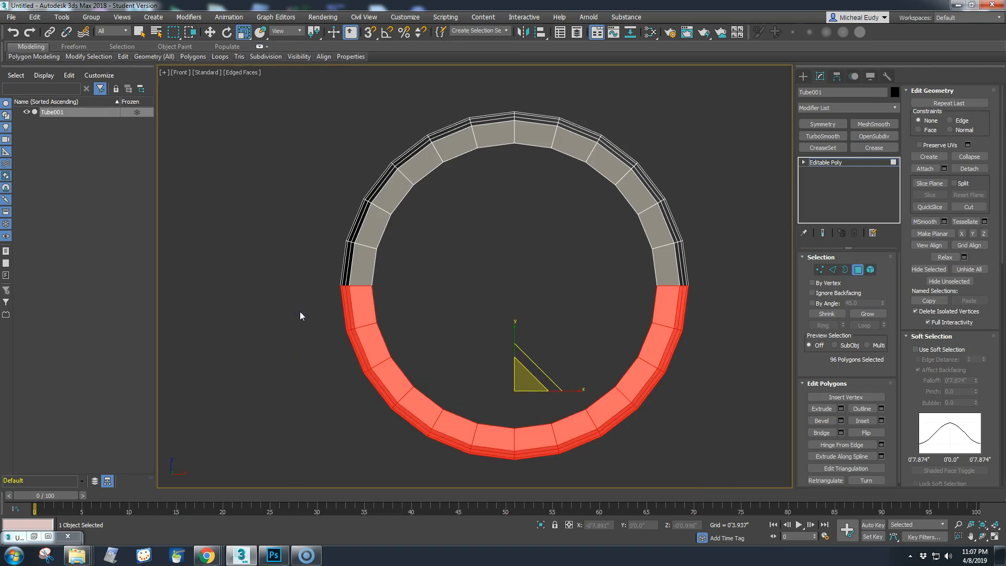
key(Delete)
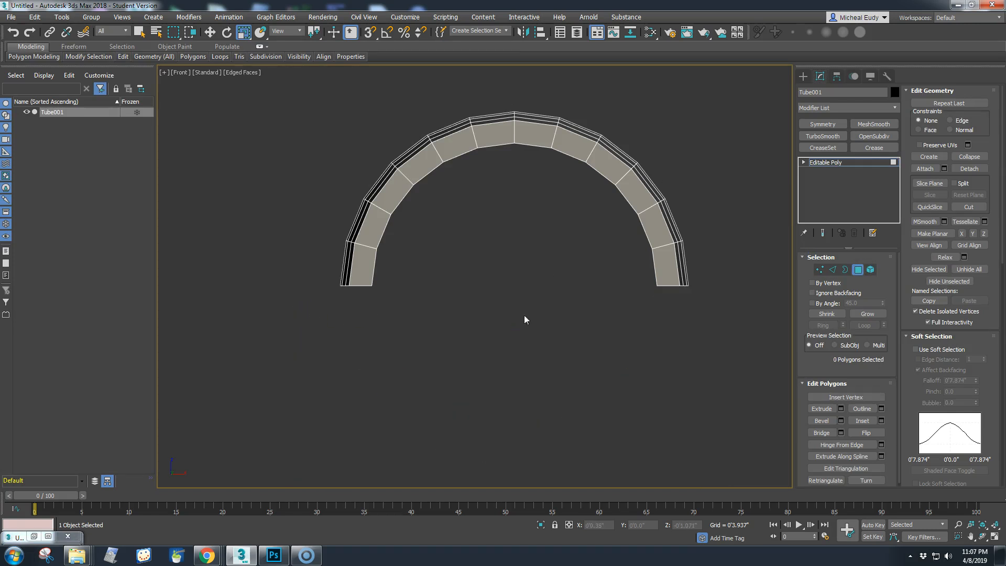
Select the open edges at both ends of the arch and extrude them straight down to form two vertical legs.
click(832, 270)
click(190, 32)
drag(710, 307, 300, 277)
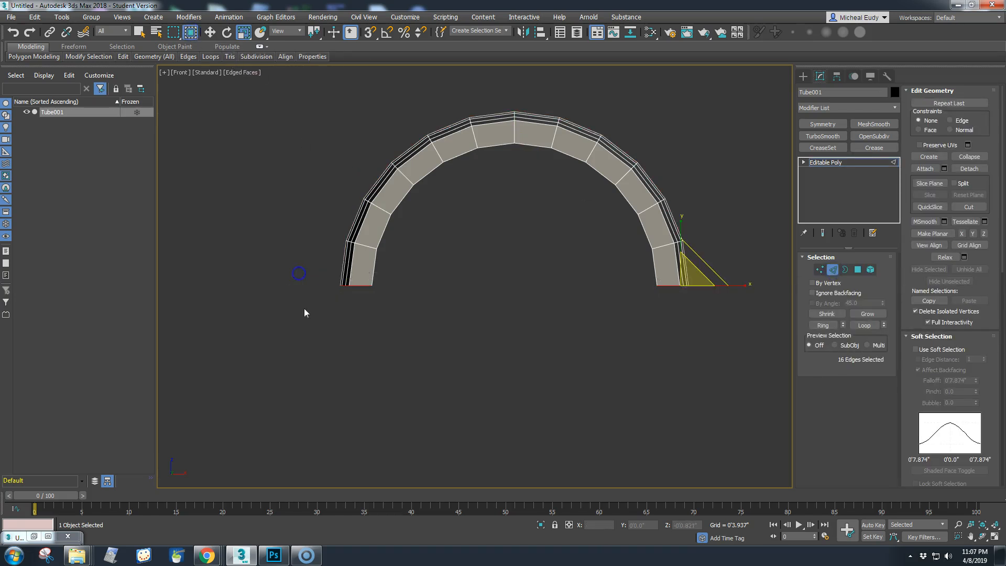
right_click(506, 329)
click(521, 331)
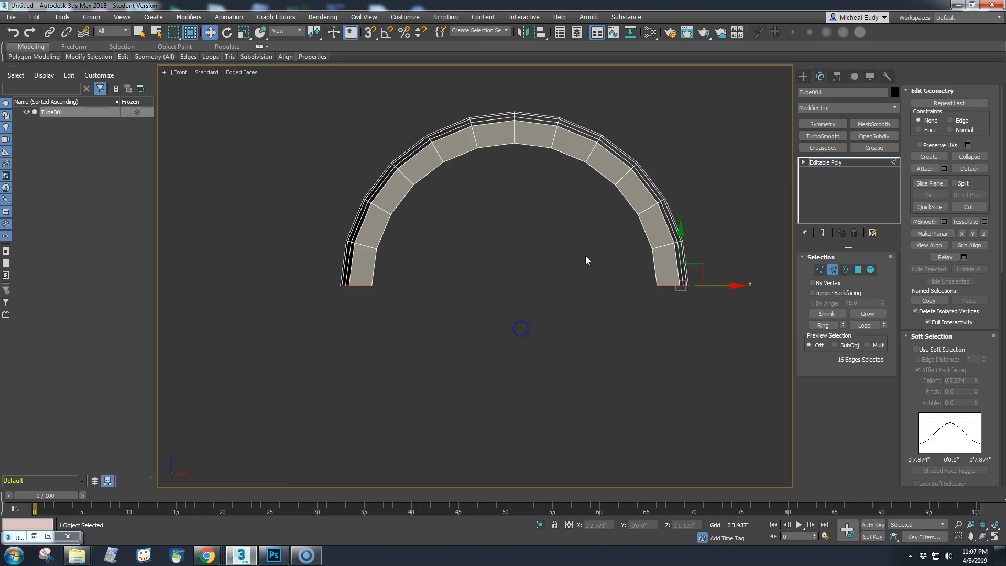
shift+drag(679, 231, 692, 377)
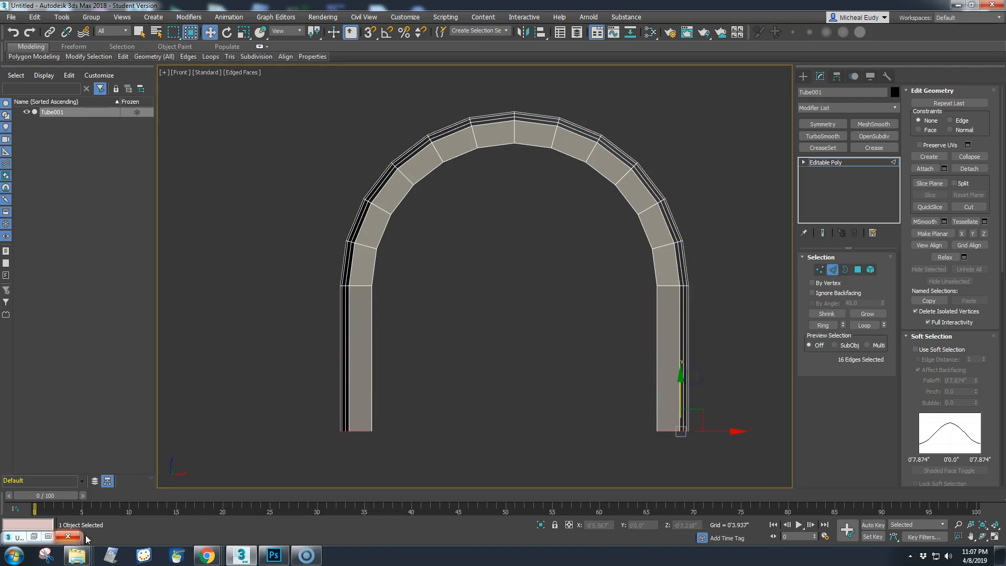
Restore the reference photo and place it beside the arch to compare the length of the legs.
double_click(24, 538)
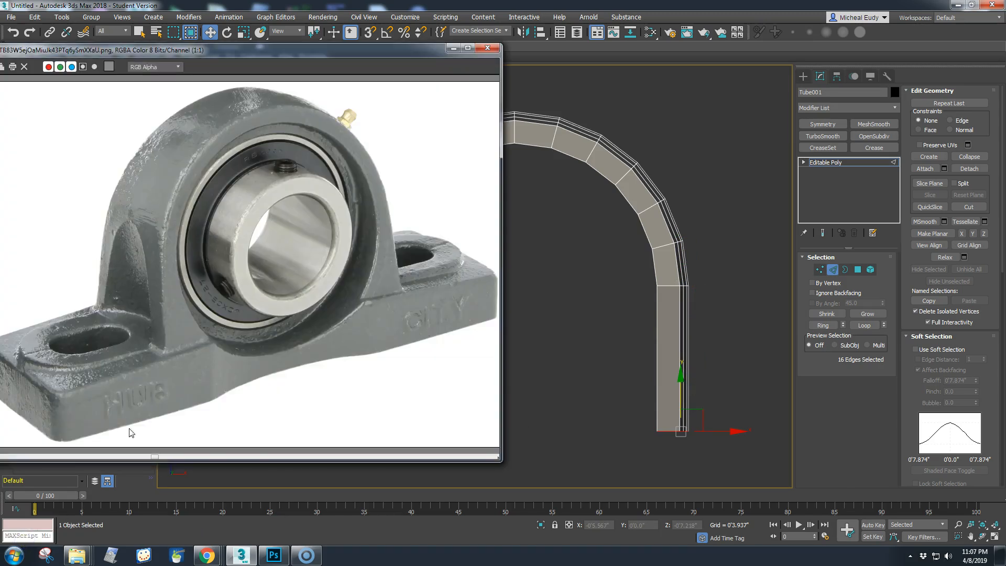
drag(235, 57, 253, 48)
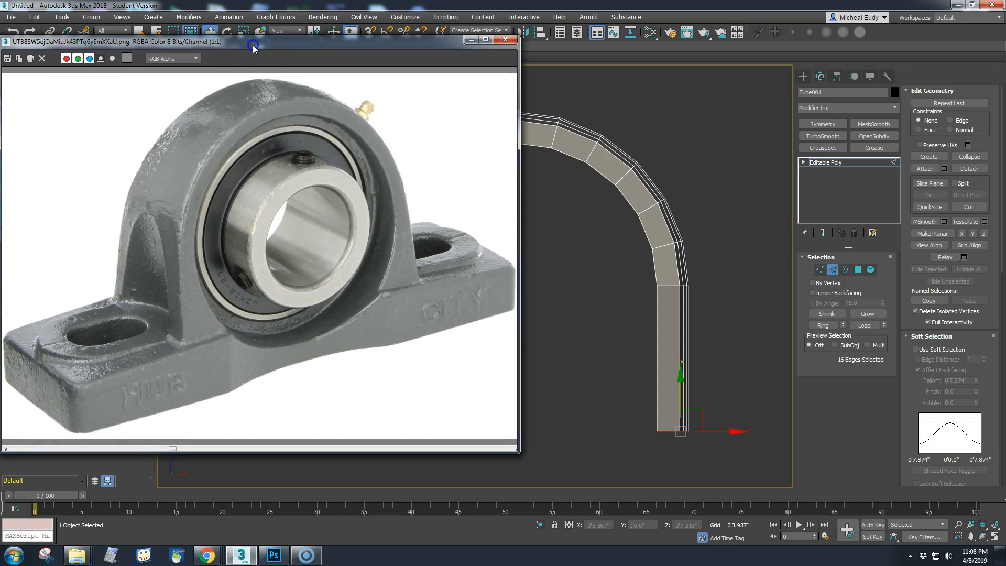
drag(253, 47, 845, 69)
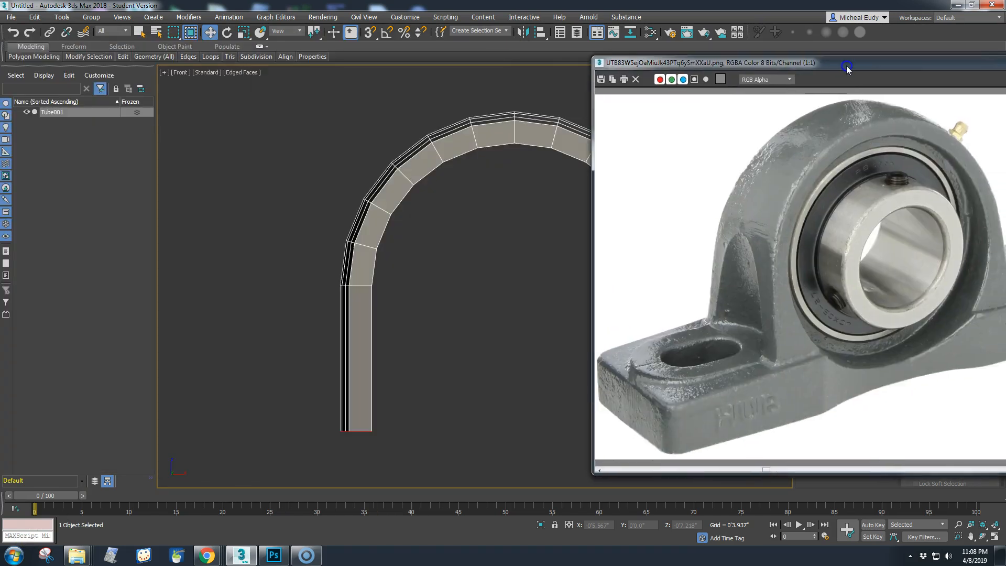
middle_drag(442, 251, 296, 236)
scroll(295, 236, down, 3)
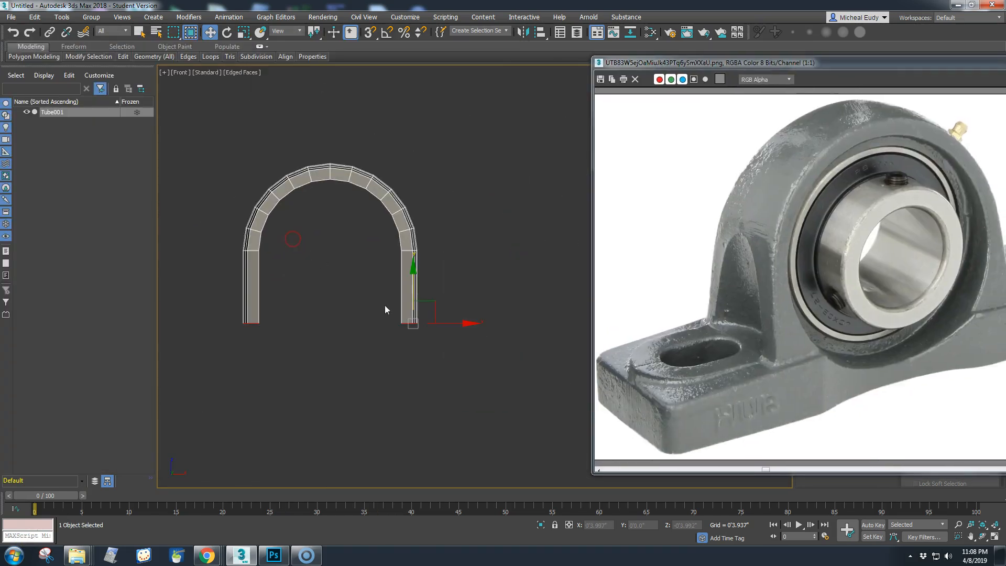
middle_drag(376, 313, 374, 346)
Shorten the arch's legs by raising their bottom edges to suit the photo, move the photo away, and leave Edge level.
drag(411, 318, 408, 292)
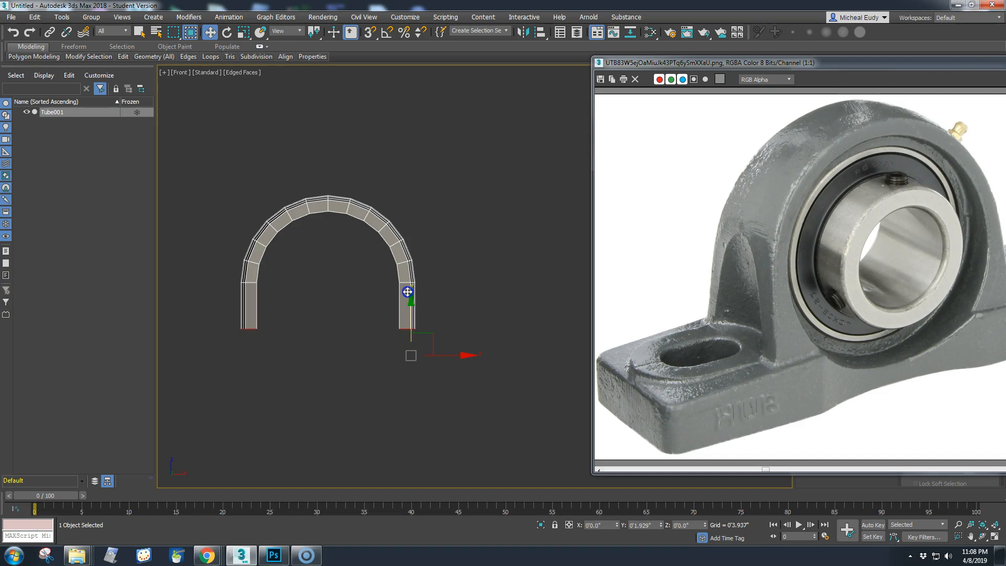
drag(407, 292, 406, 290)
click(527, 278)
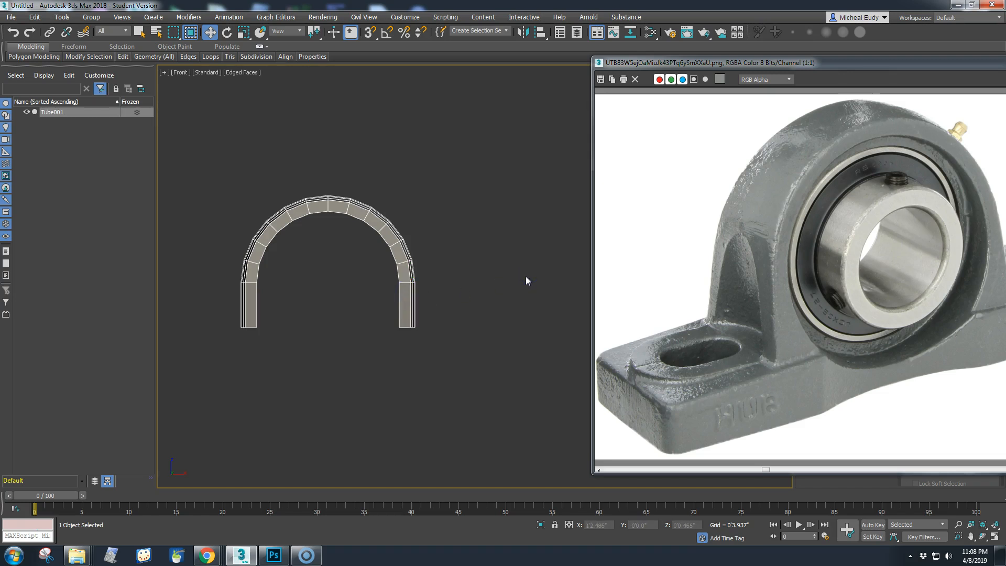
drag(471, 347, 228, 314)
drag(410, 277, 411, 284)
click(467, 291)
drag(673, 60, 1005, 131)
click(834, 268)
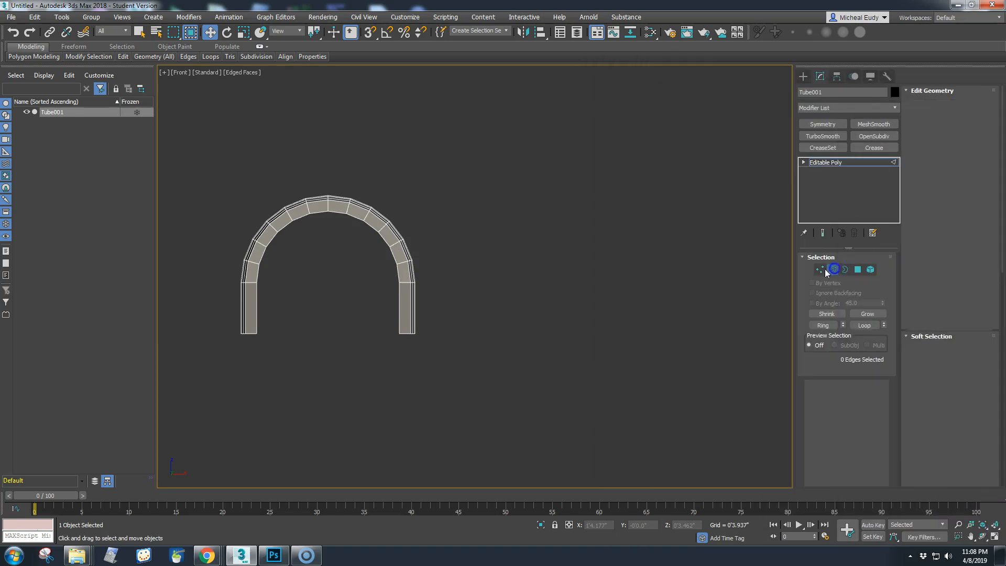
Create a tube centred inside the arch with radii of about 5.05" and 4.123" and a height of about 2.517".
middle_drag(459, 274, 550, 277)
scroll(539, 276, up, 2)
scroll(537, 272, up, 2)
middle_drag(389, 262, 503, 266)
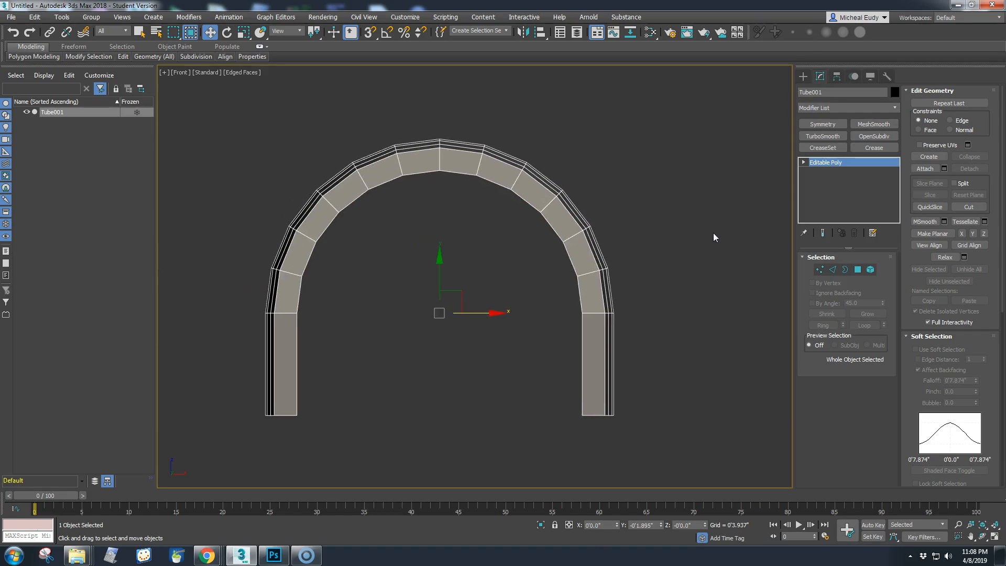
click(803, 77)
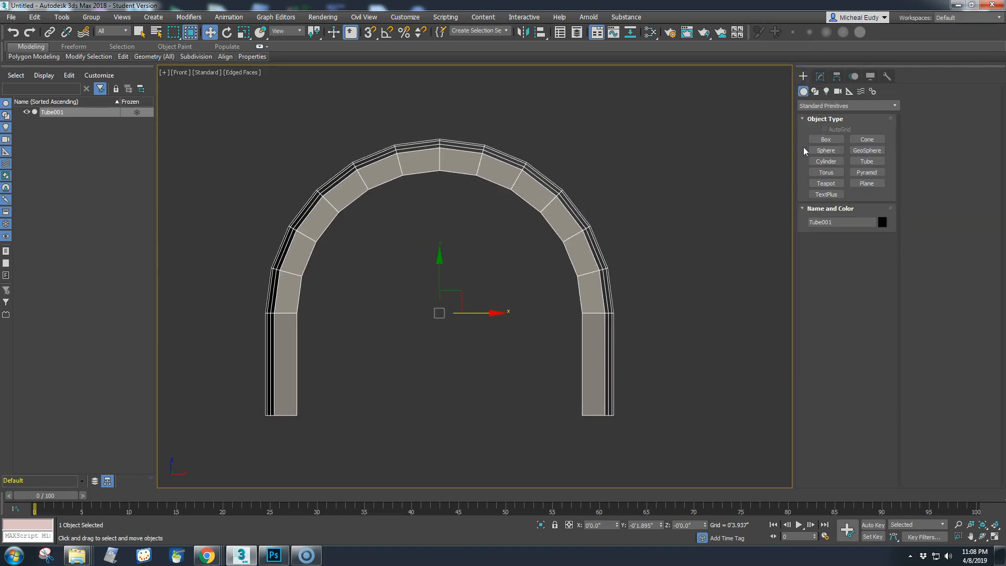
click(862, 162)
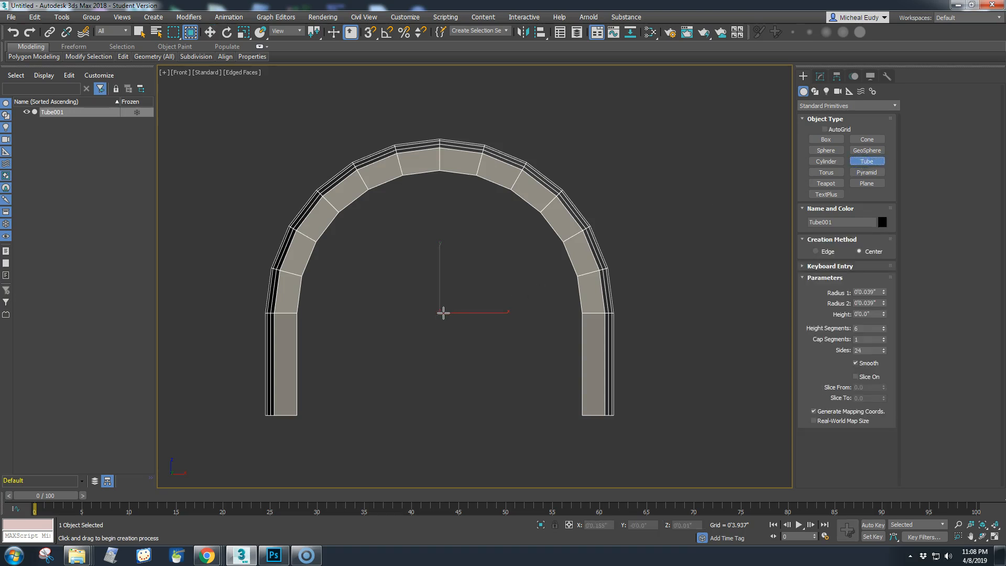
drag(438, 310, 541, 397)
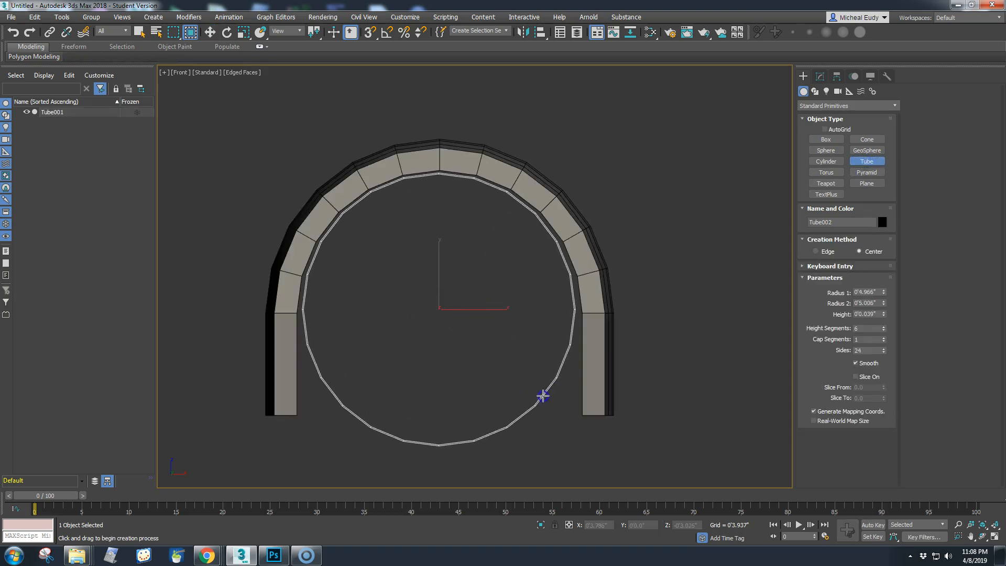
click(529, 377)
right_click(529, 308)
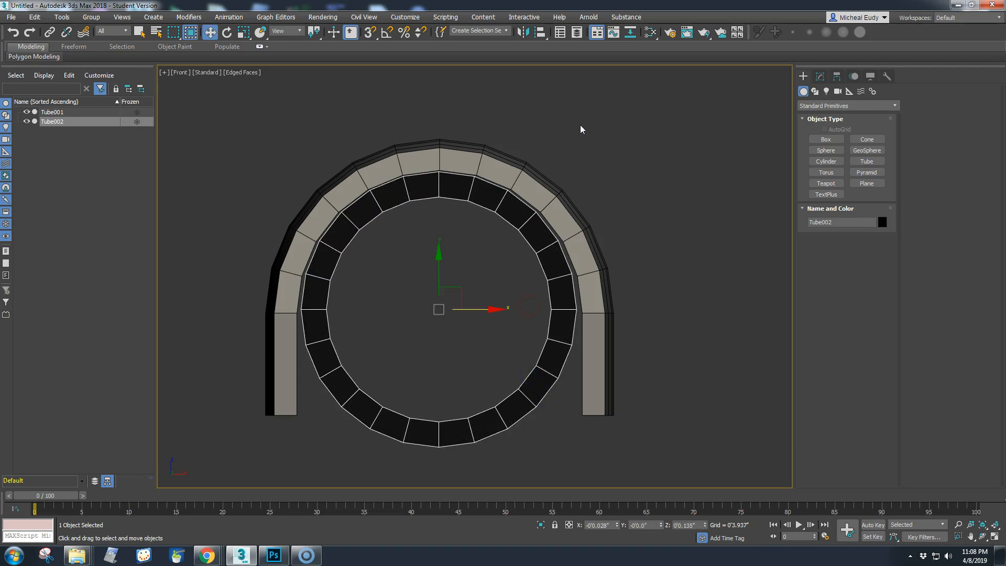
Align the new tube's pivot point to the arch's pivot point in Y Position, and open the tube's parameters.
click(540, 32)
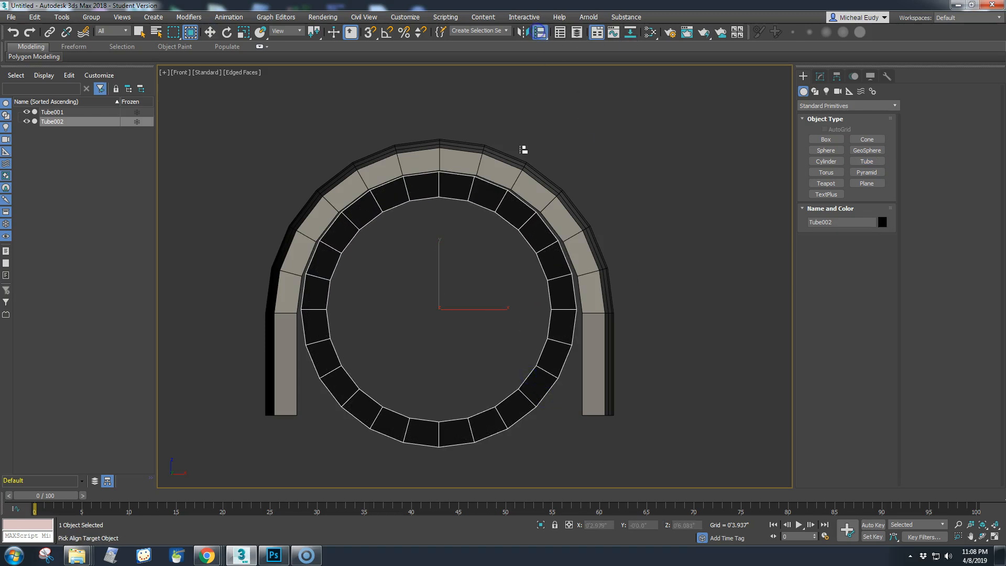
click(516, 165)
click(463, 257)
click(516, 257)
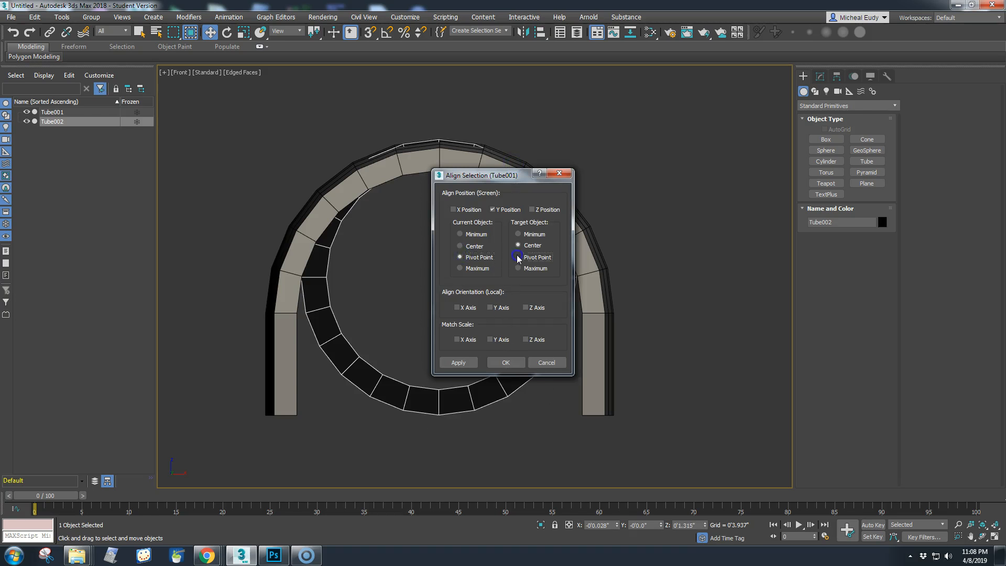
click(505, 362)
click(819, 76)
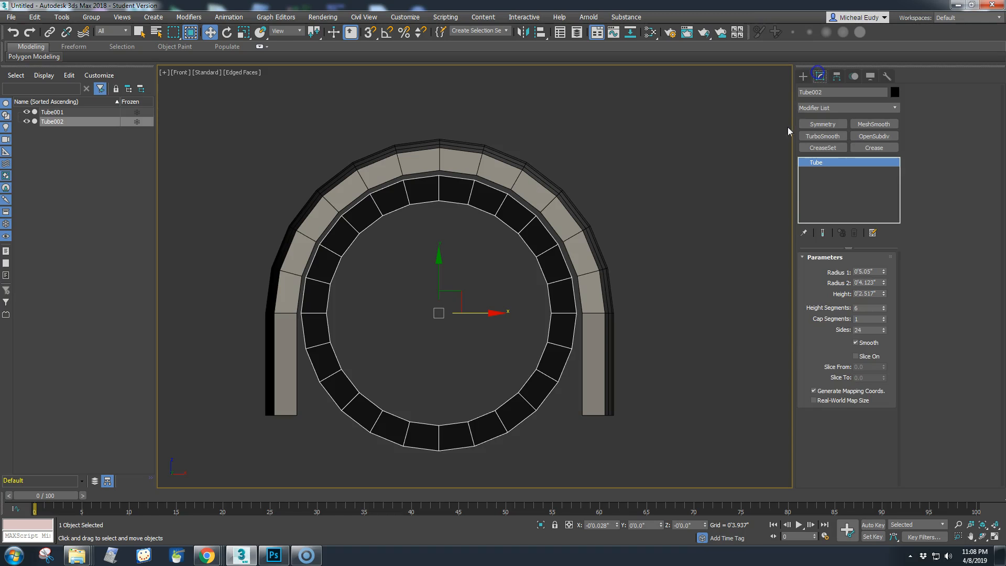
scroll(527, 262, up, 5)
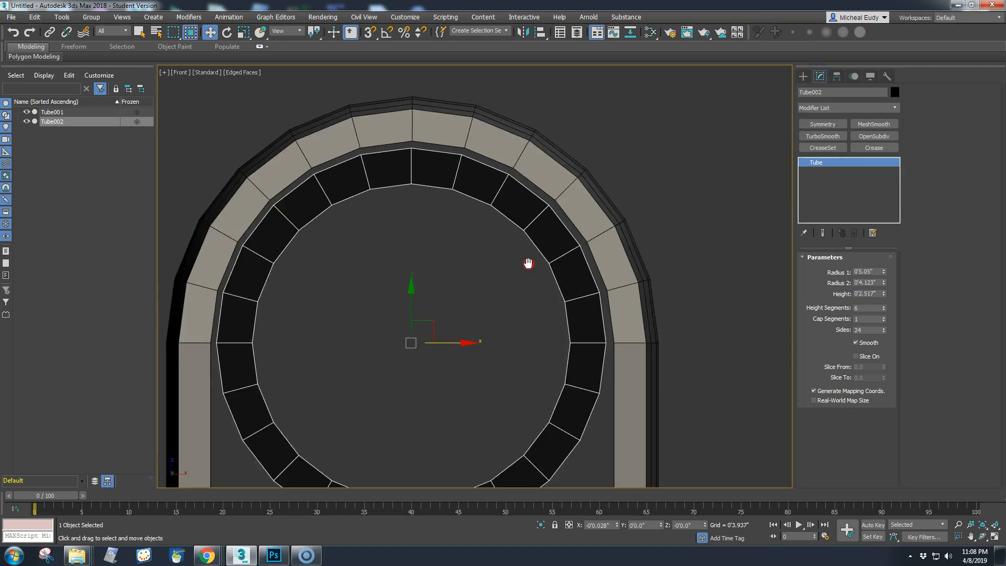
Set the inner tube's Radius 1 to 5.255" so its outer edge meets the inside of the arch.
drag(884, 273, 884, 270)
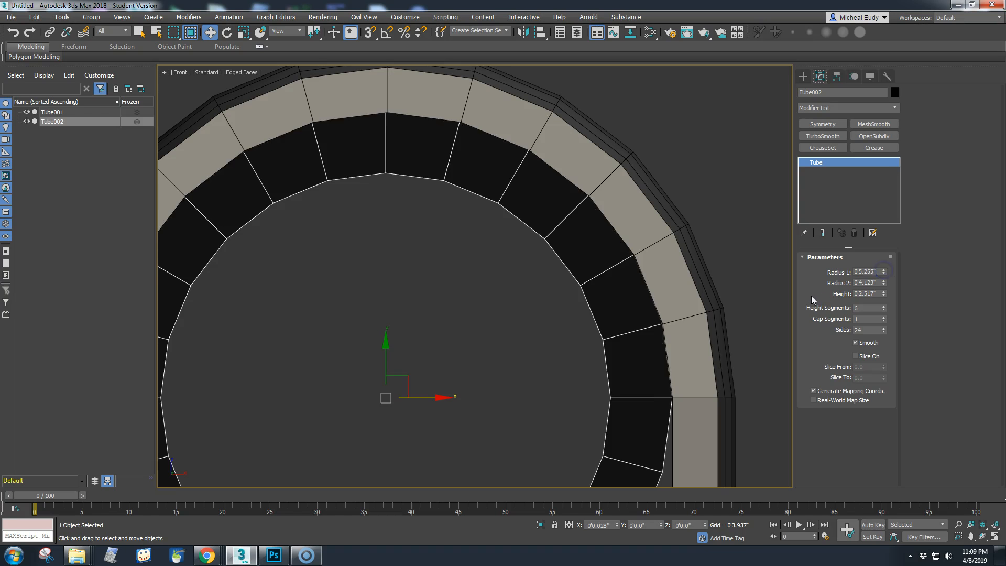
scroll(555, 277, down, 6)
alt+middle_drag(507, 290, 526, 309)
Hide the inner tube and rename the arch object Main Model.
click(27, 121)
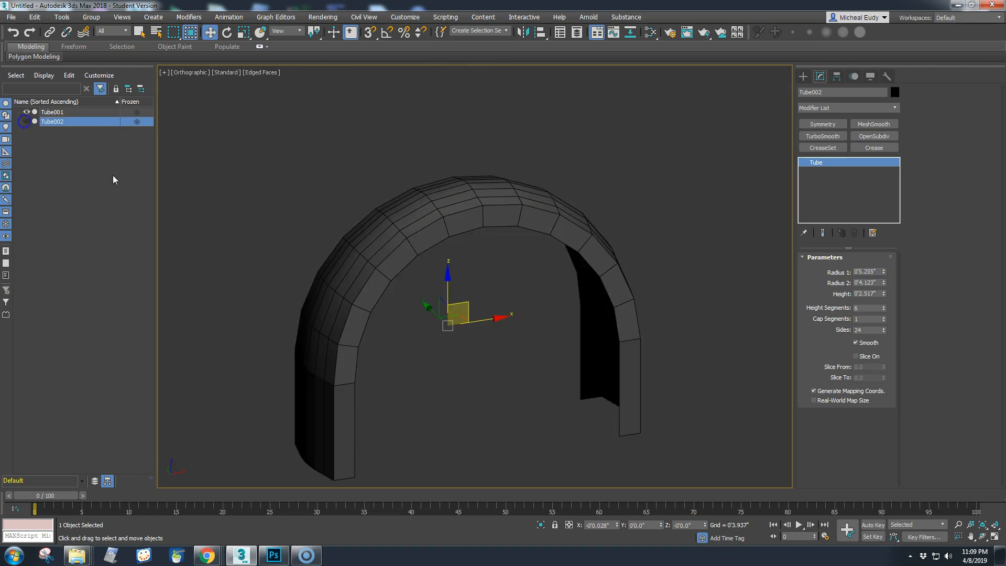
click(411, 231)
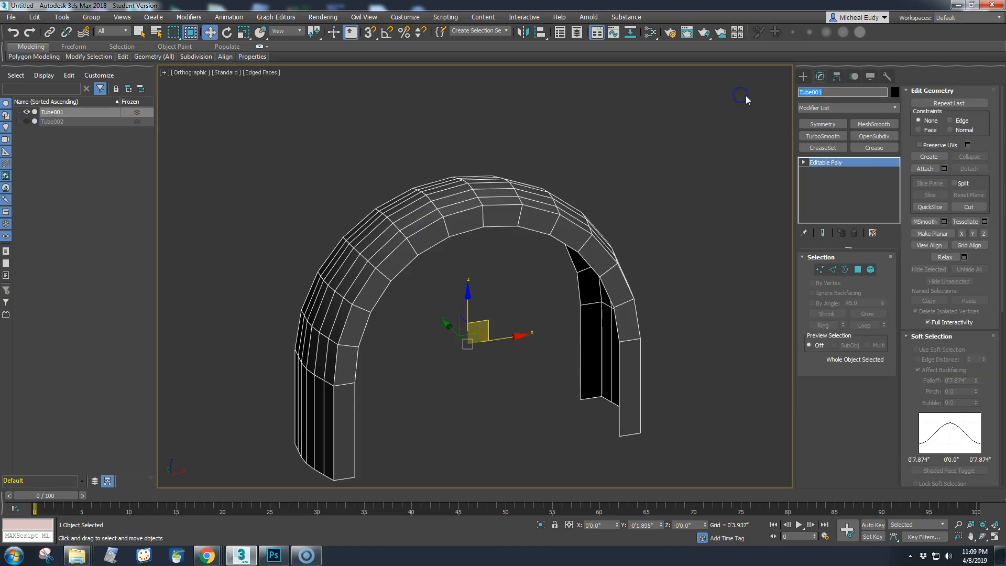
text(Main Model)
key(Return)
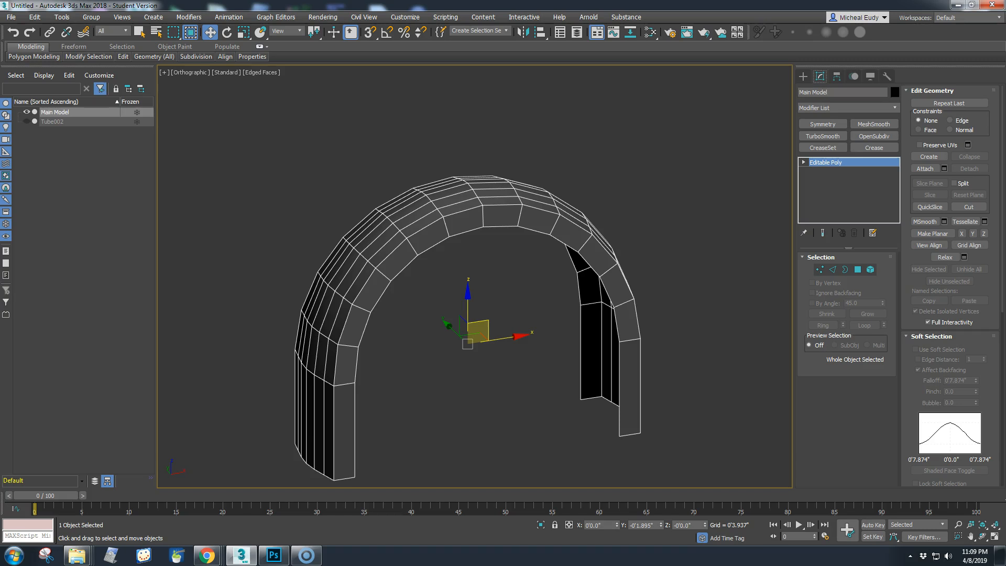
middle_drag(454, 289, 460, 258)
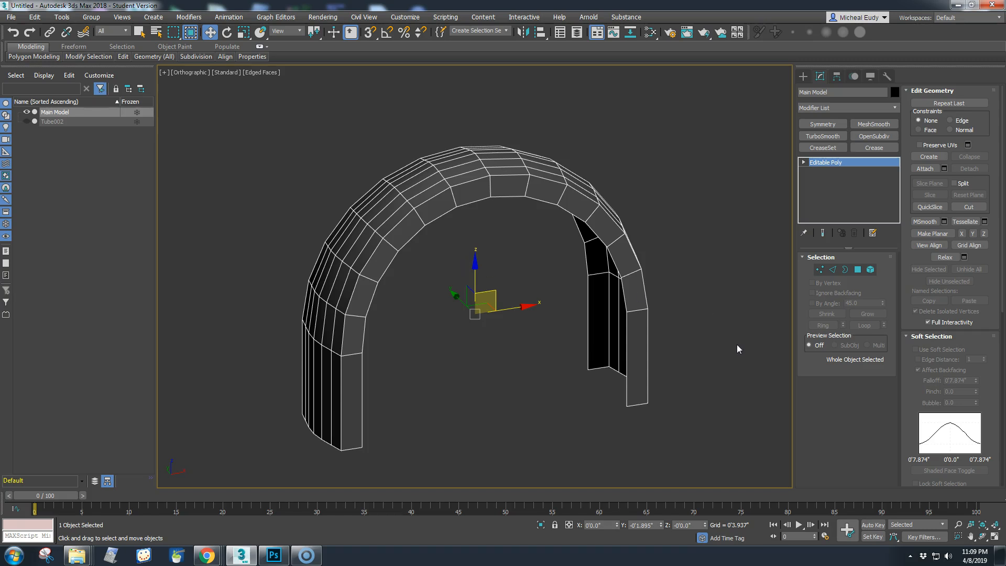
Show the inner tube again and assign the existing Standard material, Material #25, to it.
click(26, 121)
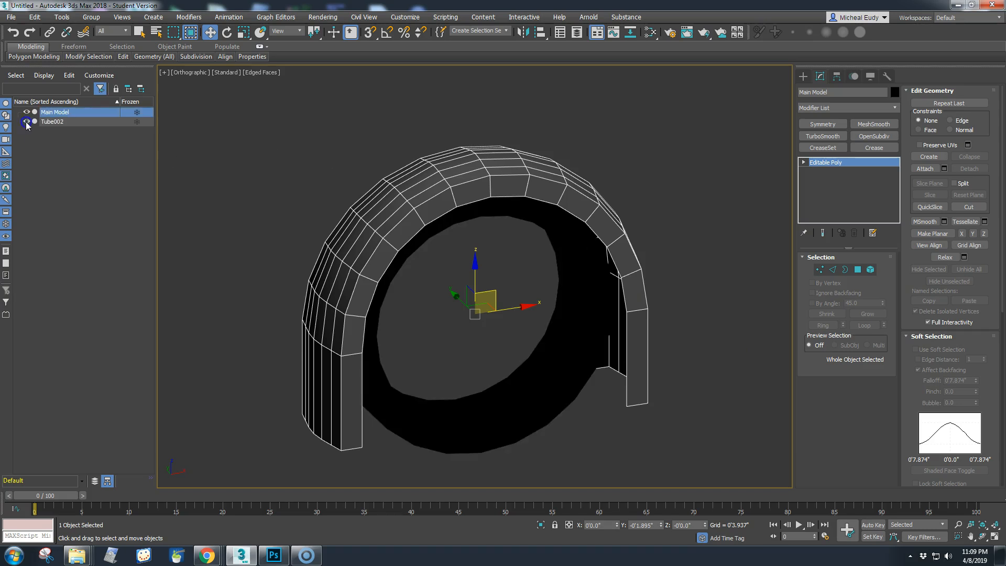
click(569, 324)
click(651, 32)
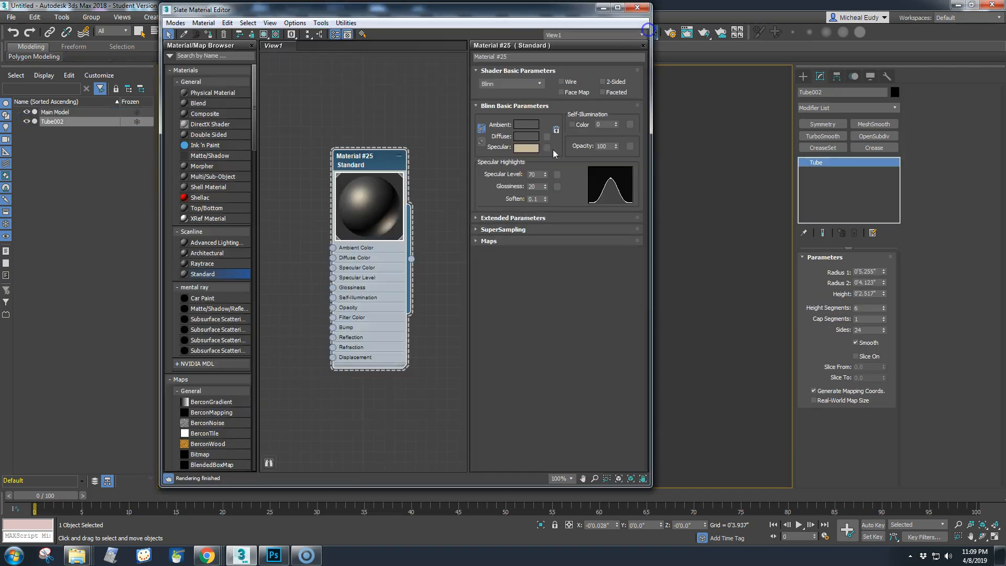
right_click(353, 167)
click(369, 179)
click(637, 7)
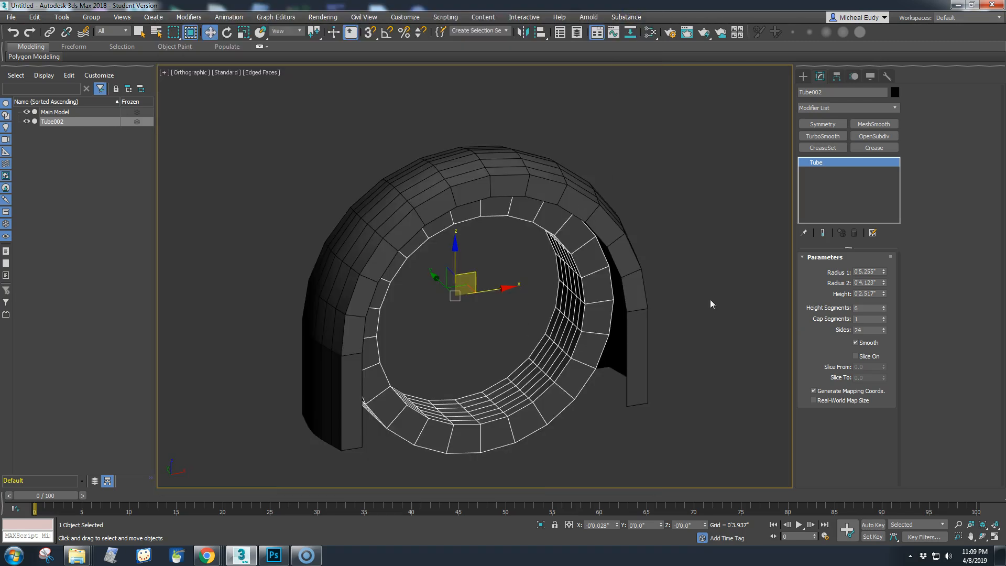
middle_drag(506, 333, 487, 276)
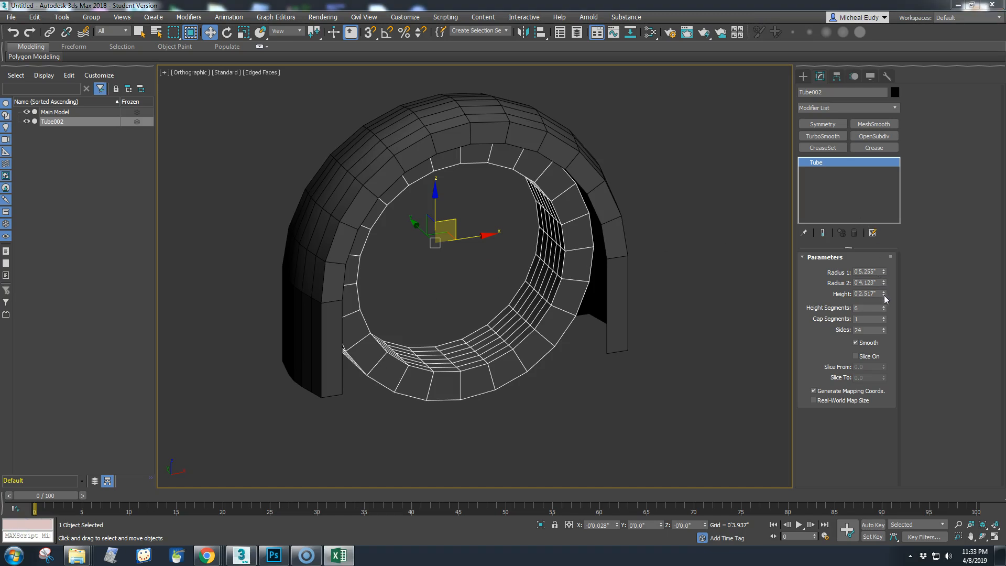
Set the inner tube's height to 2.768" and reduce its height segments to 1.
mouse_move(883, 294)
mouse_down()
mouse_move(878, 273)
mouse_move(869, 290)
mouse_up()
alt+middle_drag(483, 327, 422, 296)
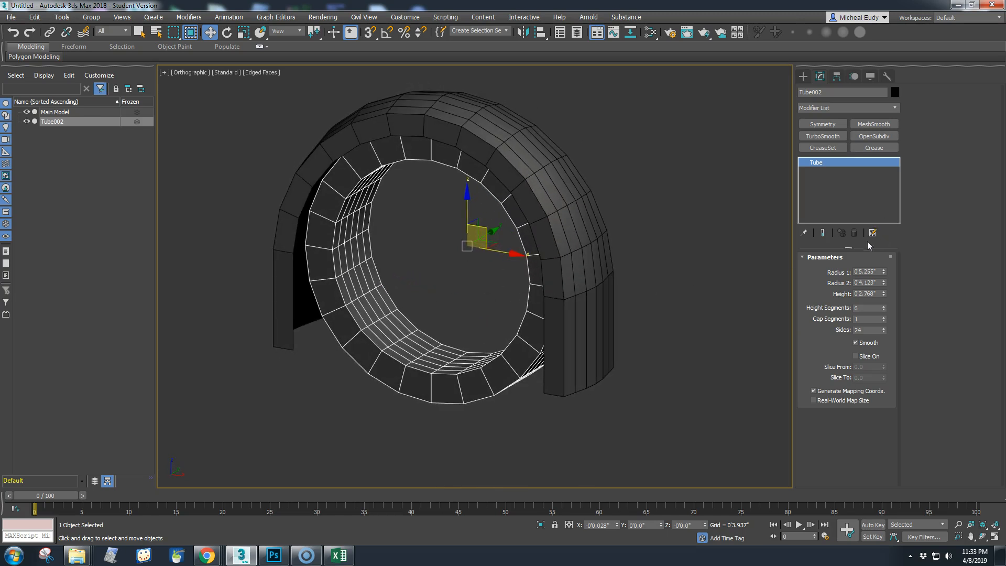
right_click(885, 308)
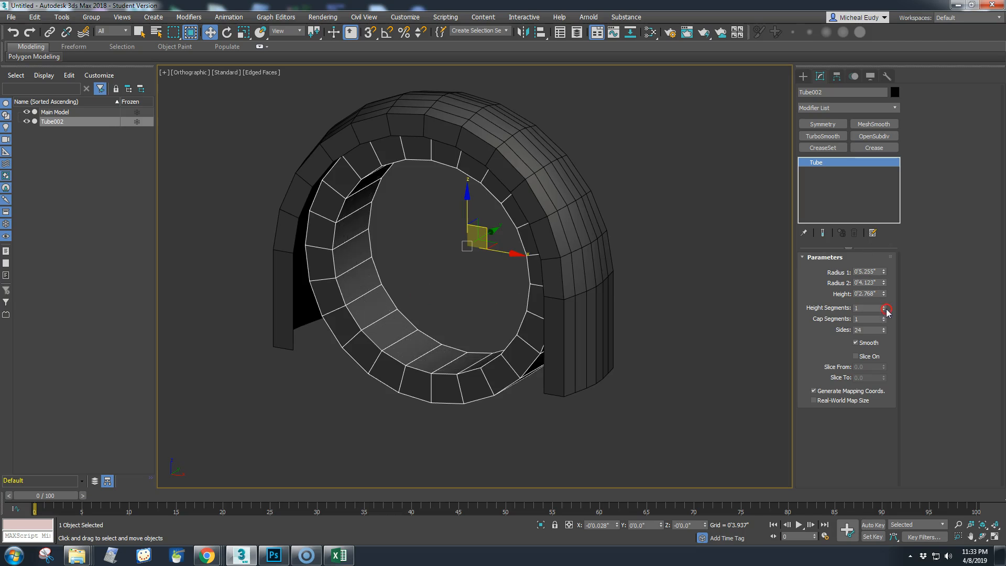
alt+middle_drag(418, 345, 470, 319)
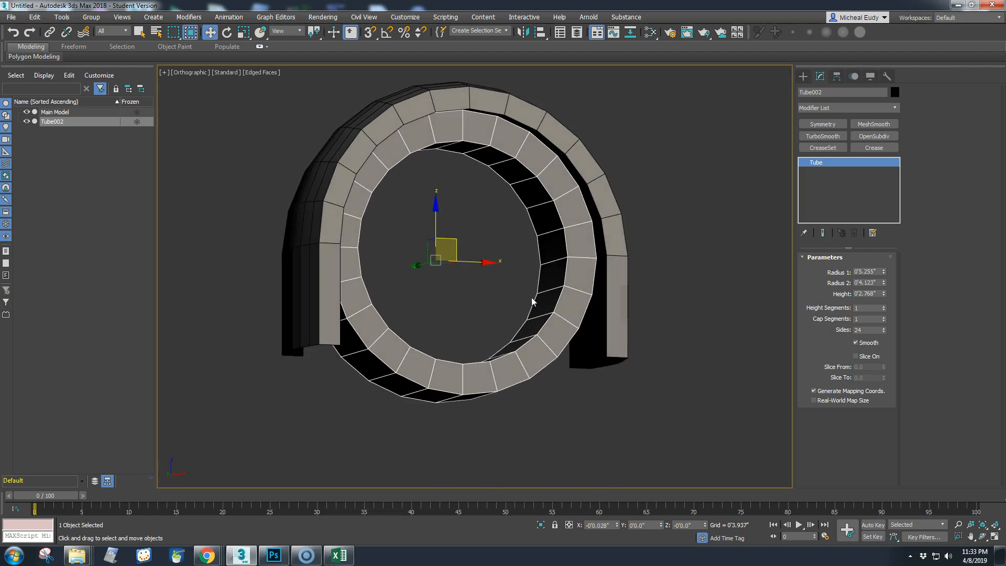
Attach the inner tube to the Main Model arch as one editable poly.
click(620, 255)
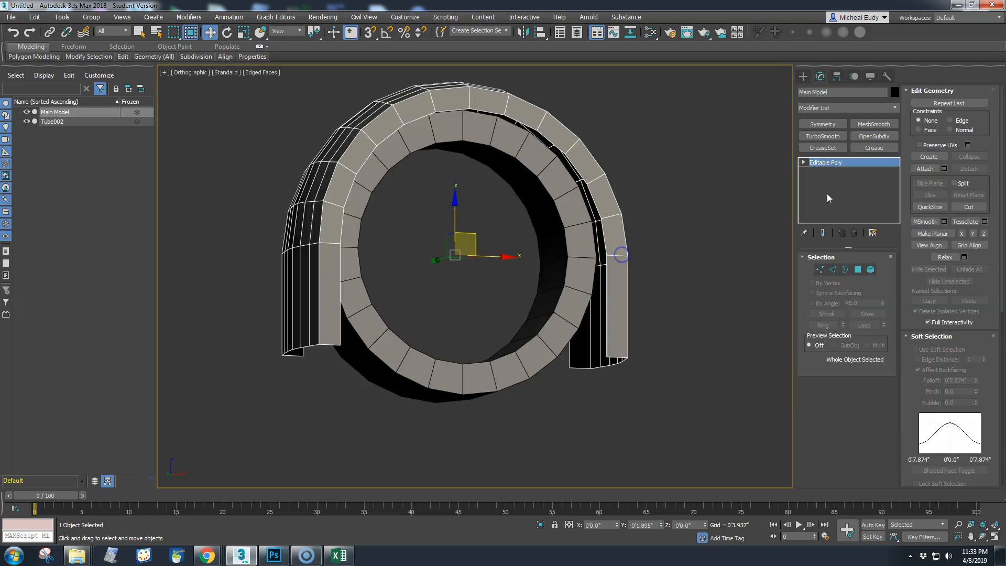
click(926, 169)
click(547, 198)
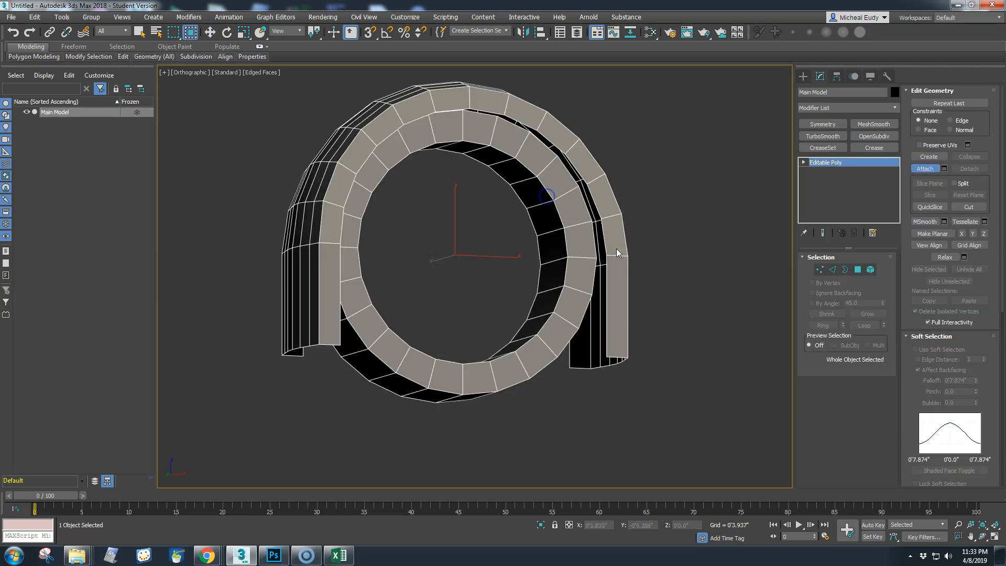
click(926, 169)
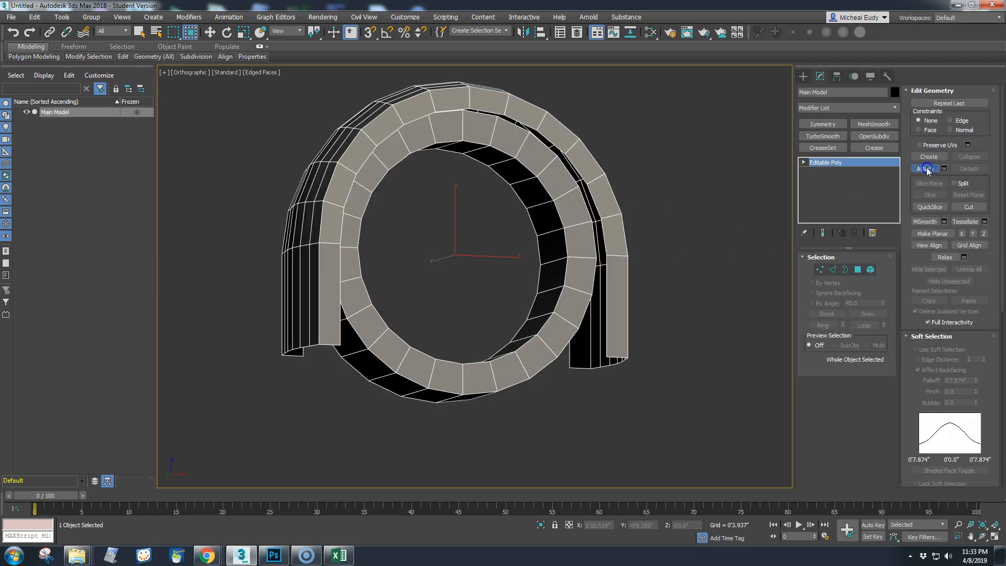
Turn on Ignore Backfacing and By Angle at 45 for polygon selection, and test it on the ring's outer faces.
click(856, 270)
click(811, 292)
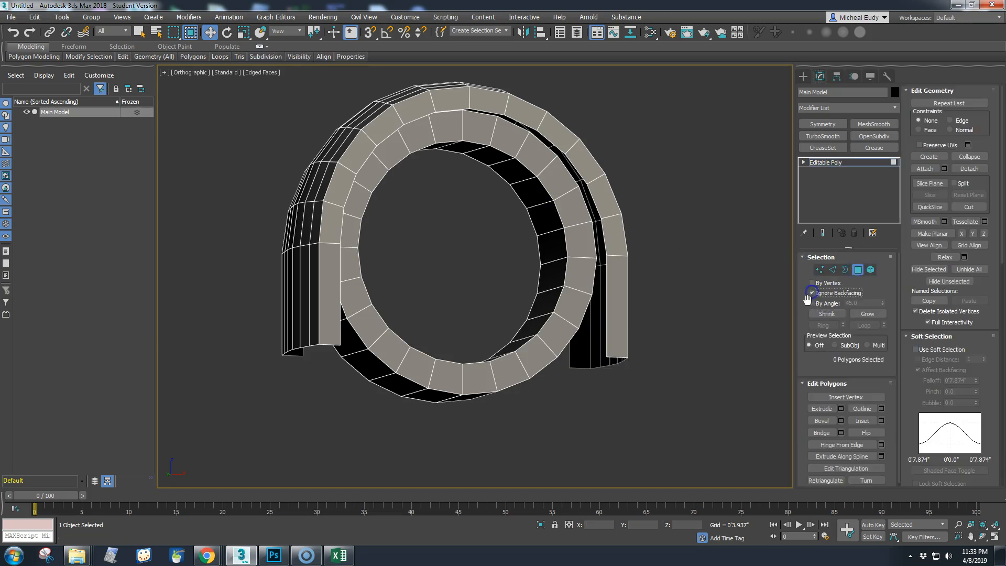
click(812, 303)
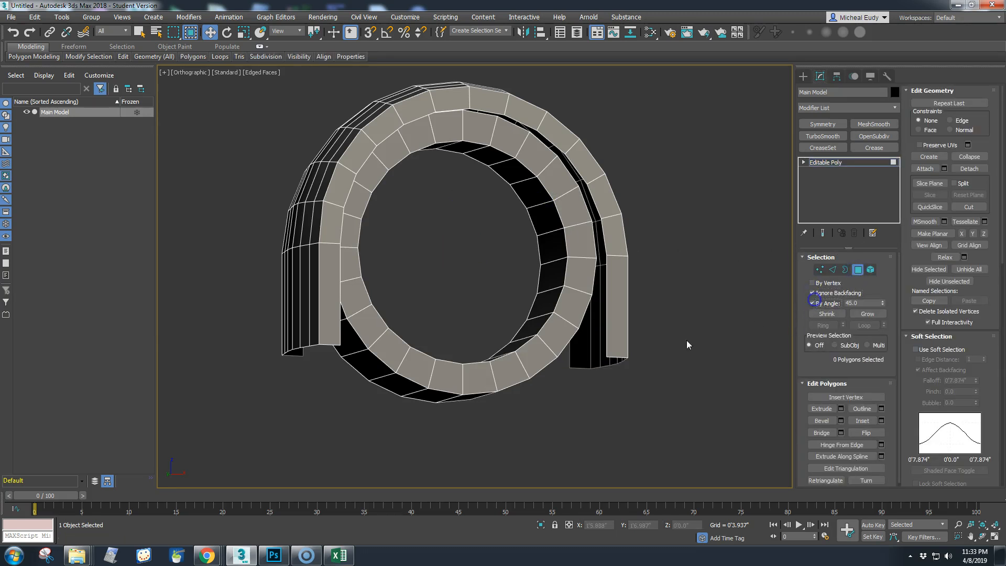
click(424, 399)
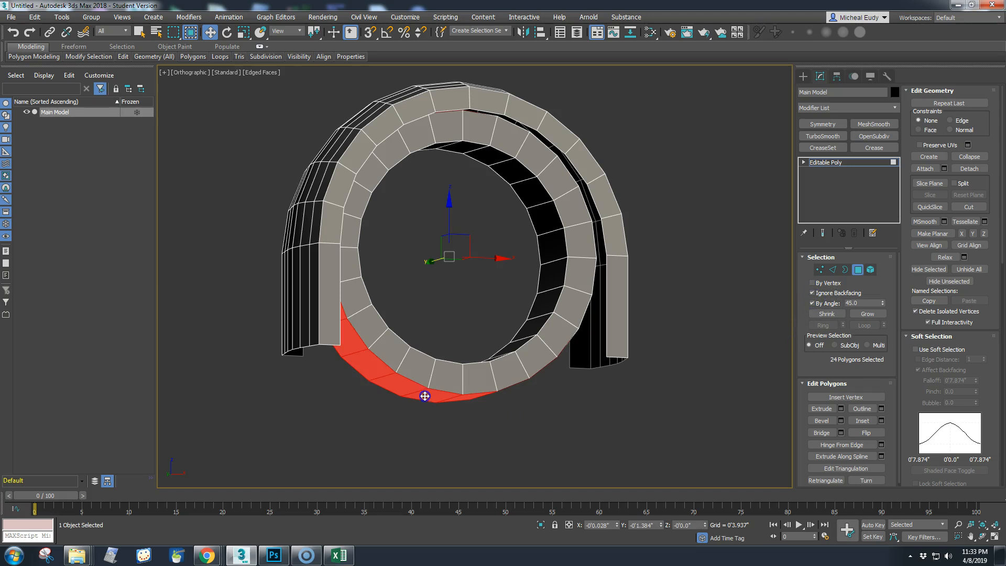
click(475, 423)
alt+middle_drag(540, 386, 505, 385)
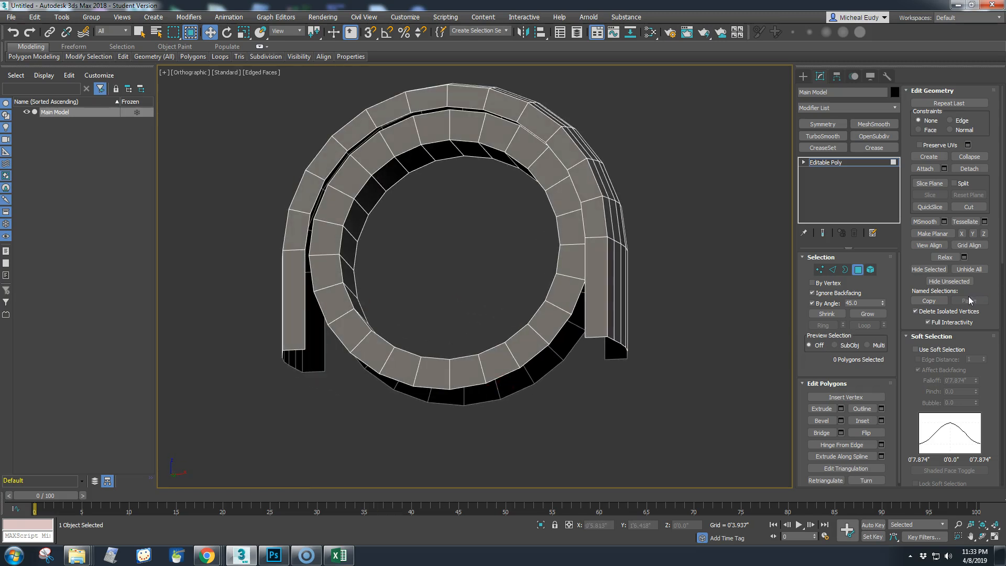
mouse_move(479, 320)
alt+middle_down()
mouse_move(451, 340)
mouse_move(466, 327)
alt+middle_up()
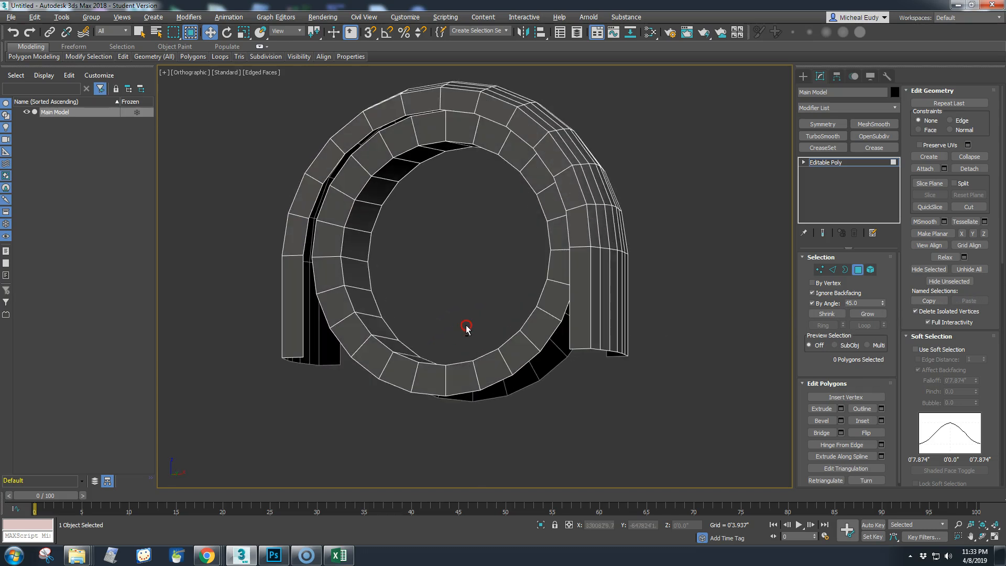
Bridge the gap between one outer edge of the ring and the matching inner edge of the arch, just above the leg.
key(2)
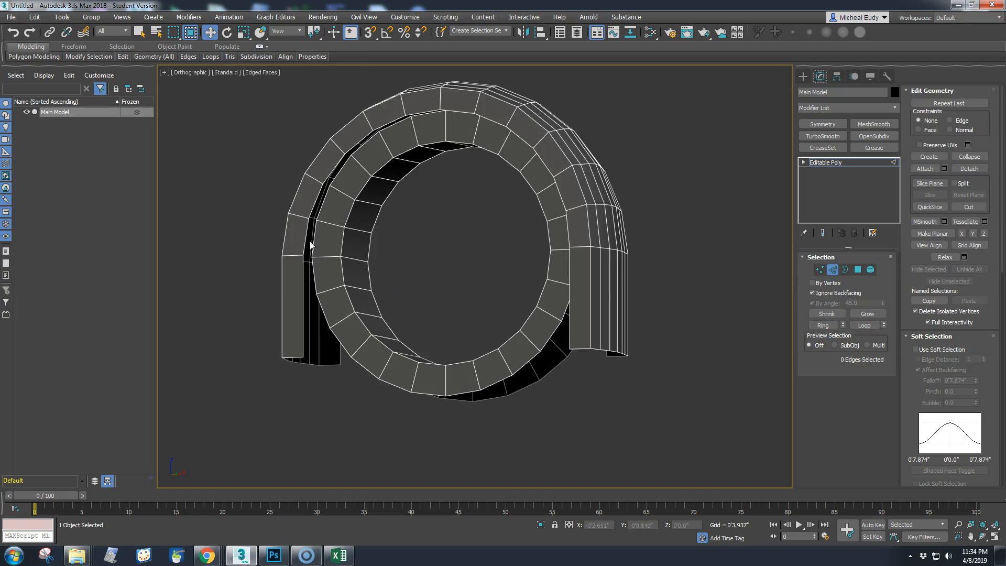
click(305, 238)
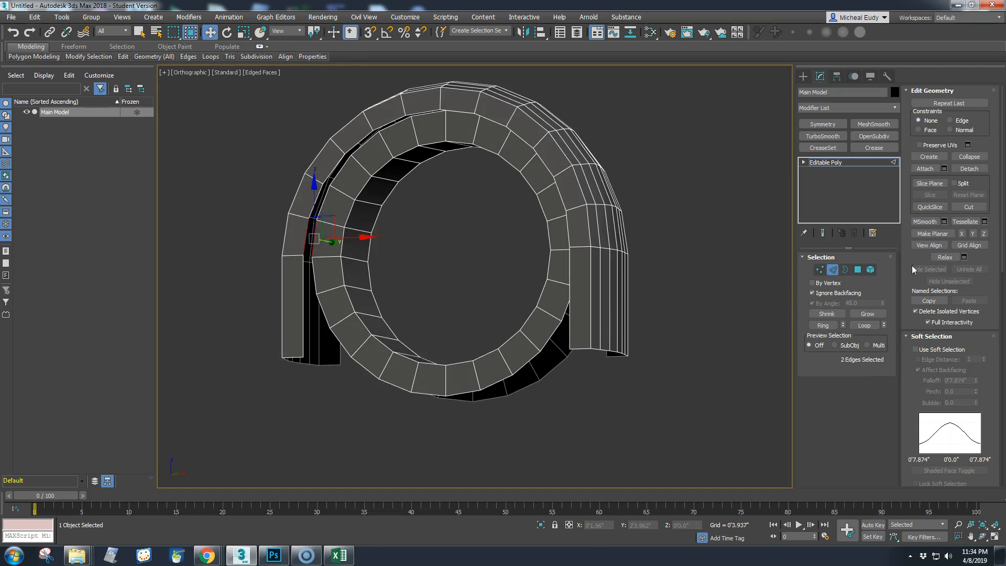
click(259, 47)
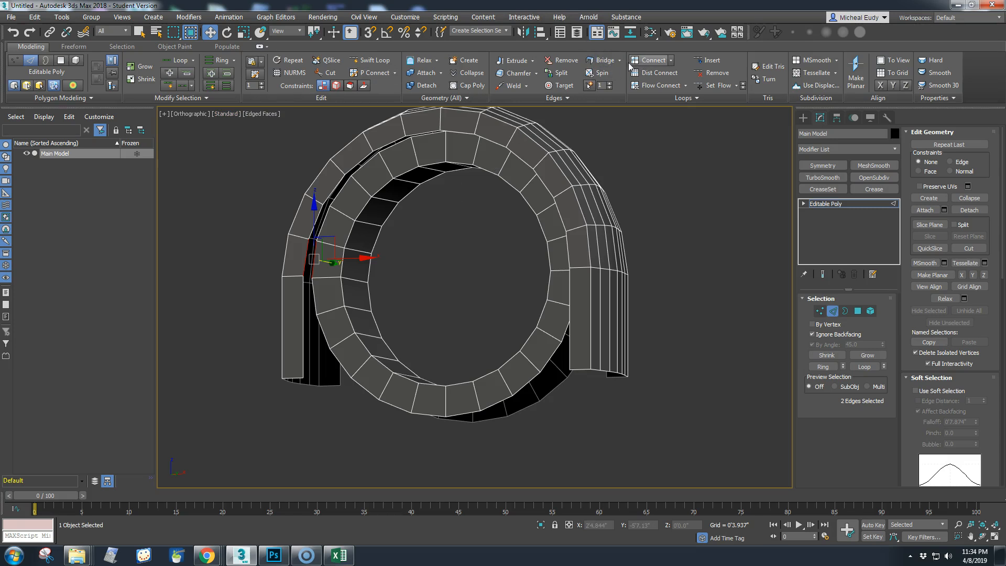
alt+middle_drag(391, 258, 468, 251)
click(468, 246)
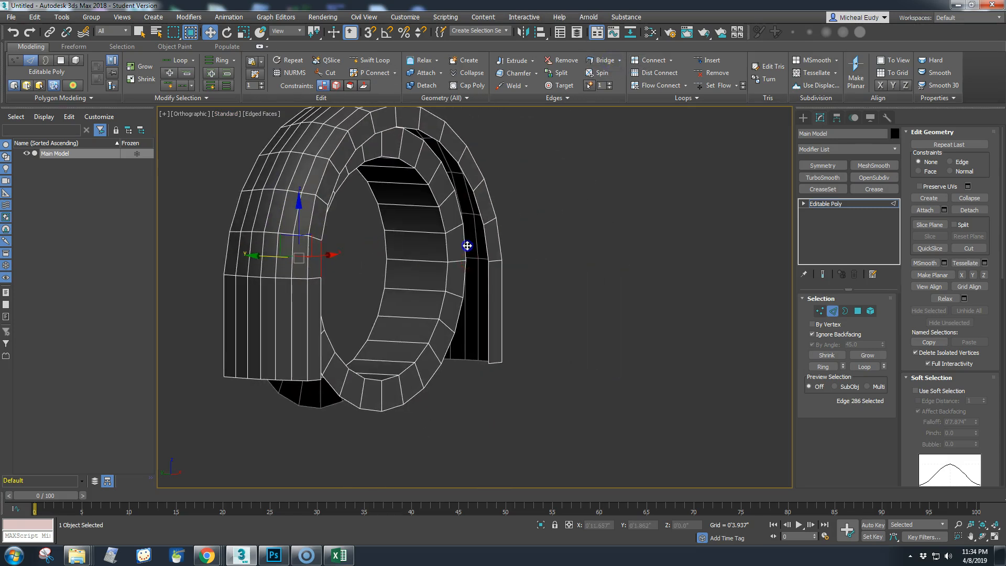
ctrl+click(484, 246)
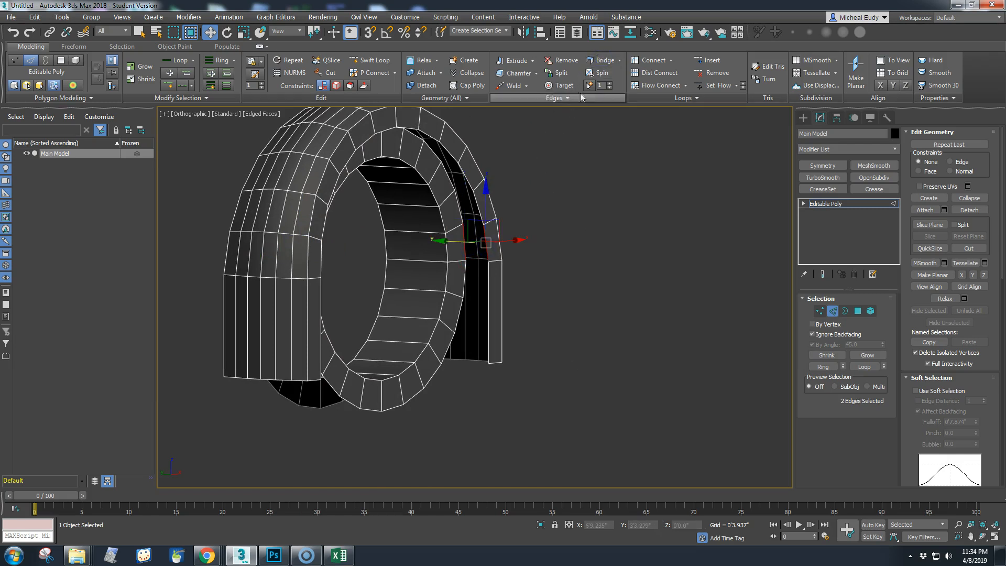
alt+middle_drag(563, 220, 550, 243)
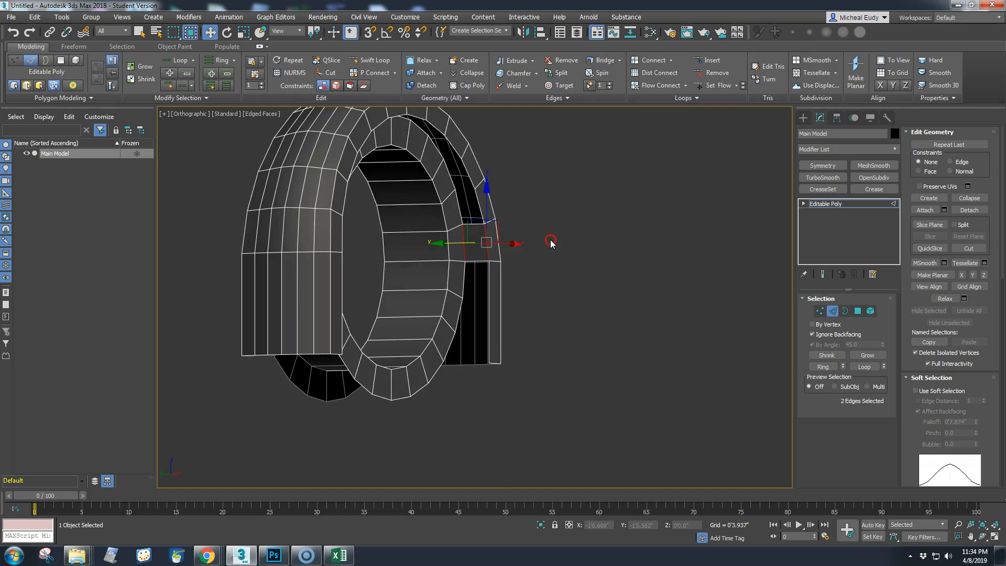
Select the facing edge loops of arch and ring, drop the edges below the arch's curve, and bridge the remaining edges.
double_click(480, 213)
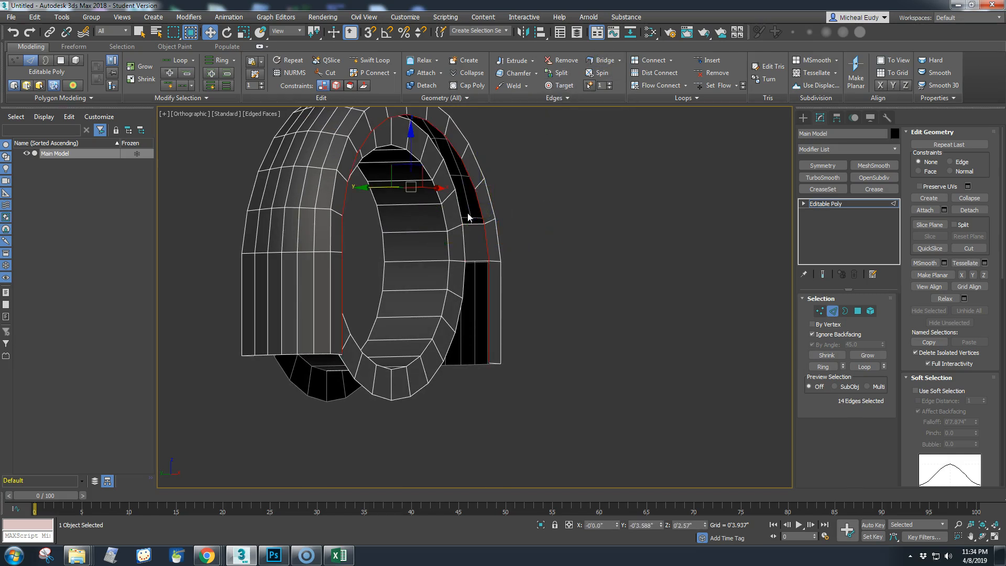
ctrl+double_click(460, 213)
alt+drag(530, 440, 305, 243)
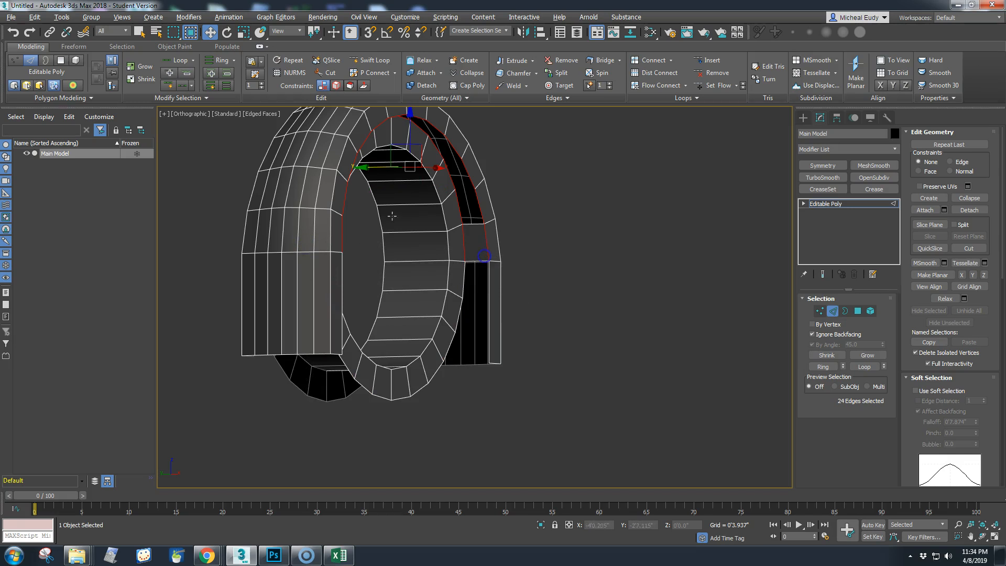
alt+click(458, 242)
alt+drag(368, 413, 291, 229)
alt+middle_drag(561, 309, 457, 282)
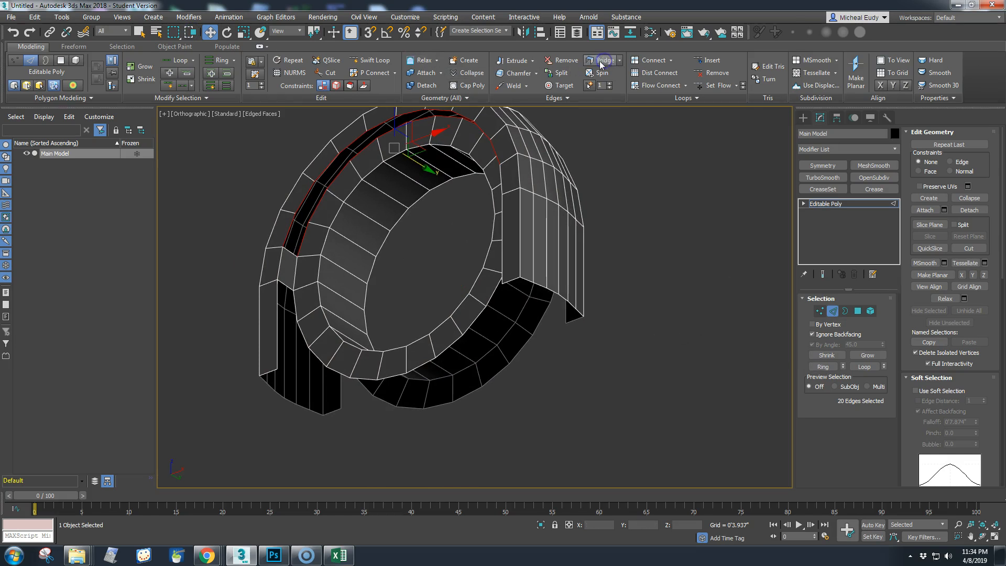
alt+middle_drag(451, 202, 460, 289)
click(432, 241)
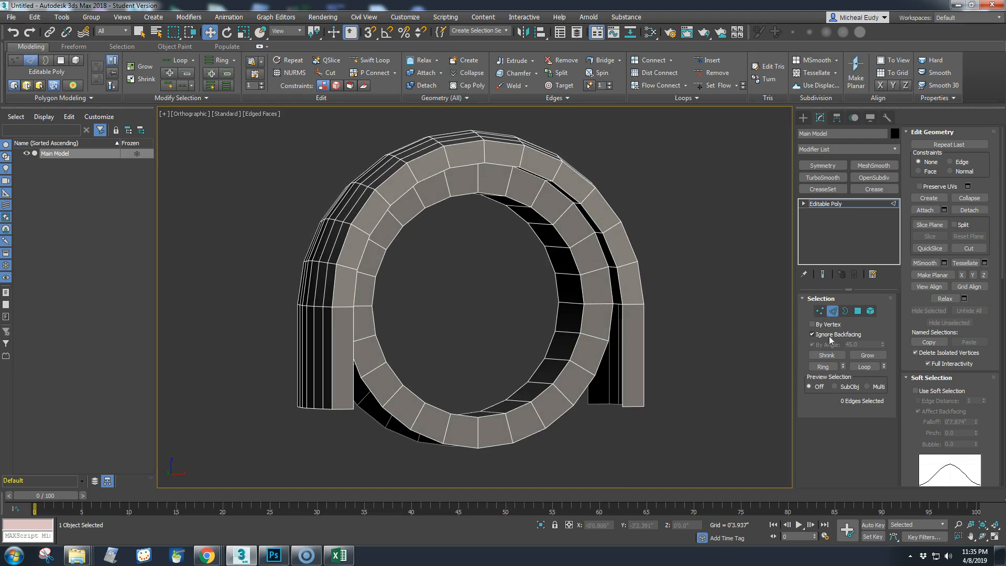
Select the ring's 24 inner polygons and scale them outward in X and Z to thin the ring wall.
click(870, 311)
click(563, 302)
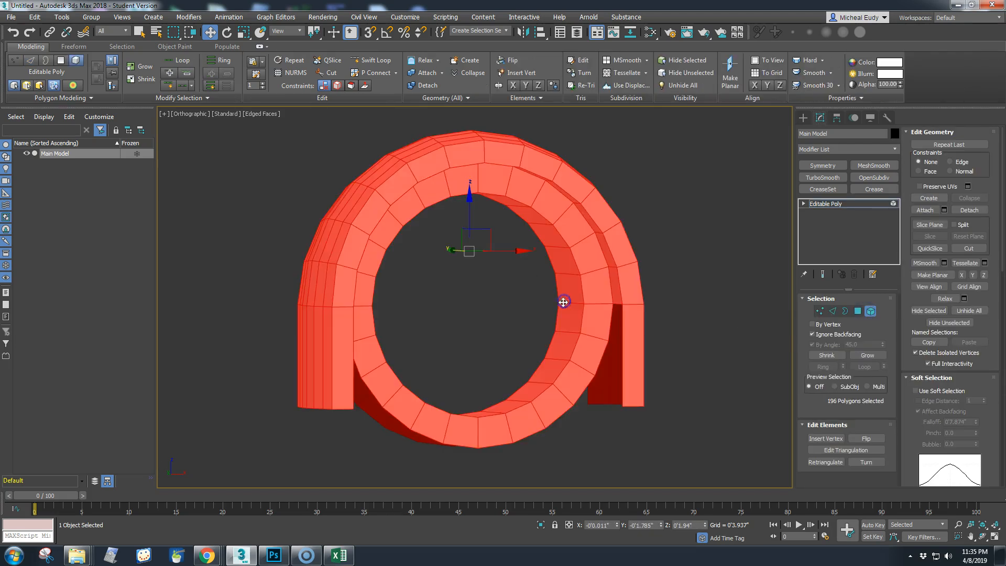
key(4)
click(561, 275)
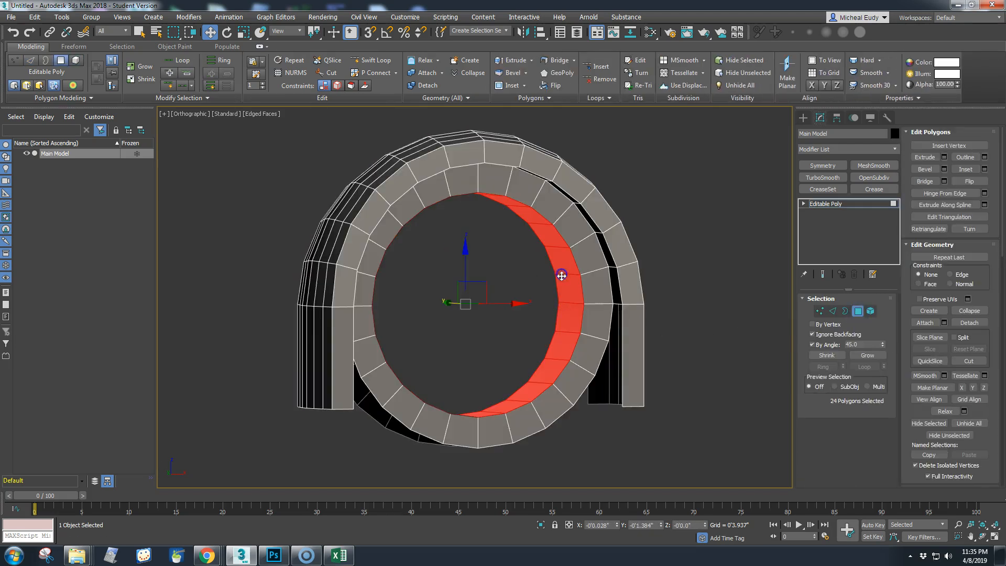
right_click(467, 286)
click(482, 309)
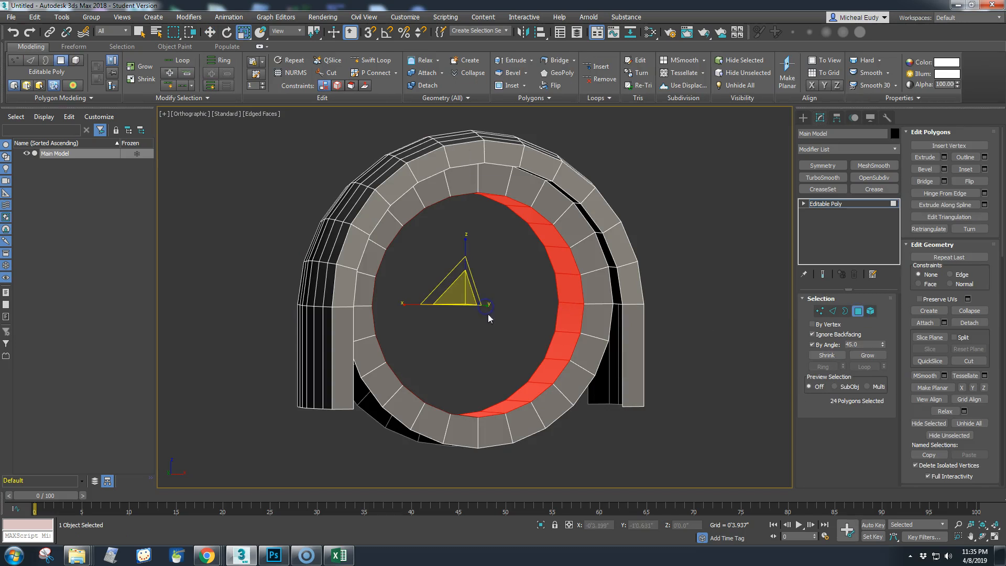
mouse_move(496, 333)
alt+middle_down()
mouse_move(474, 336)
mouse_move(478, 330)
mouse_move(481, 338)
alt+middle_up()
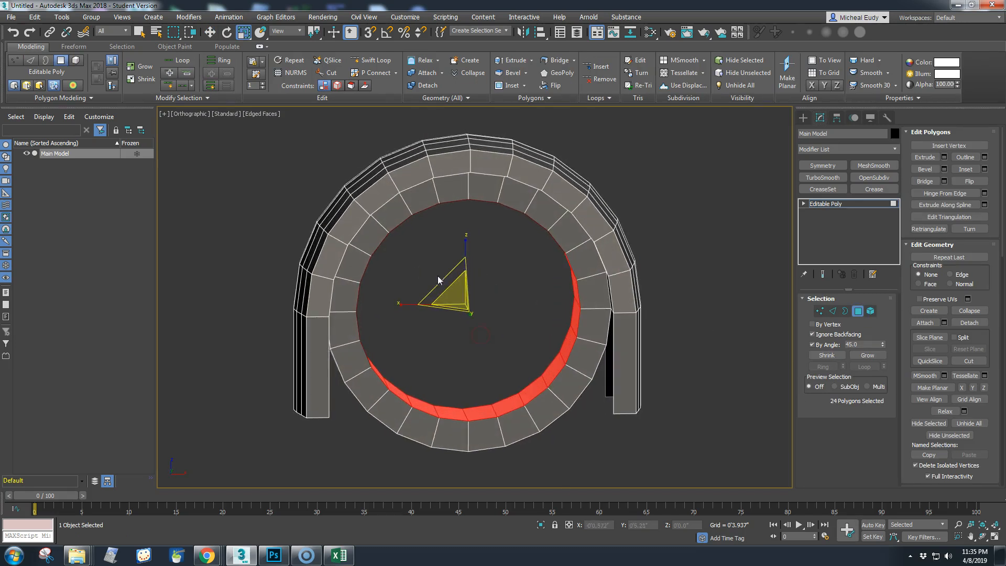
alt+middle_drag(438, 282, 442, 278)
mouse_move(465, 332)
alt+middle_down()
mouse_move(478, 314)
mouse_move(469, 308)
mouse_move(468, 337)
alt+middle_up()
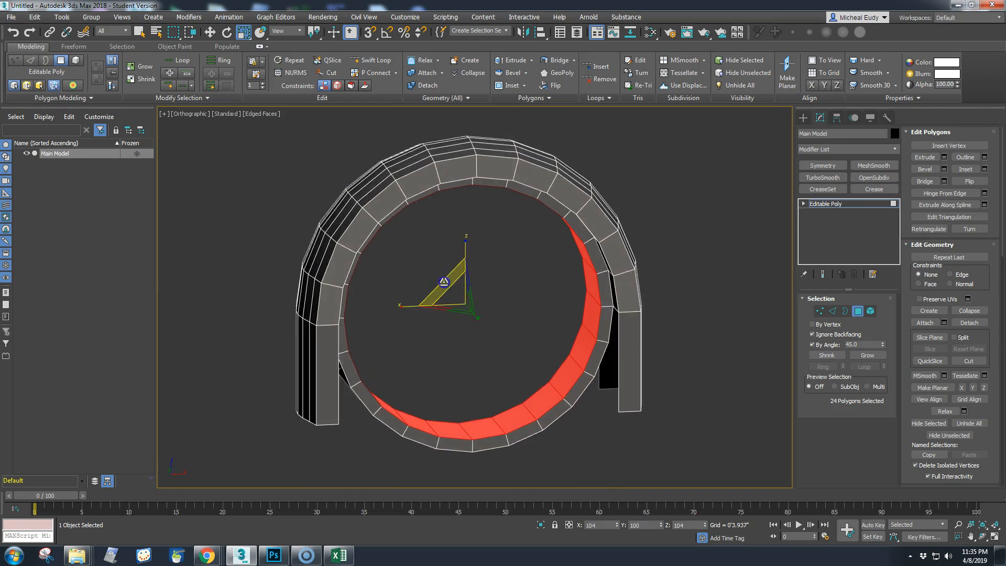
Select the complete rings of vertical edges on both straight legs of the arch.
alt+middle_drag(444, 283, 457, 328)
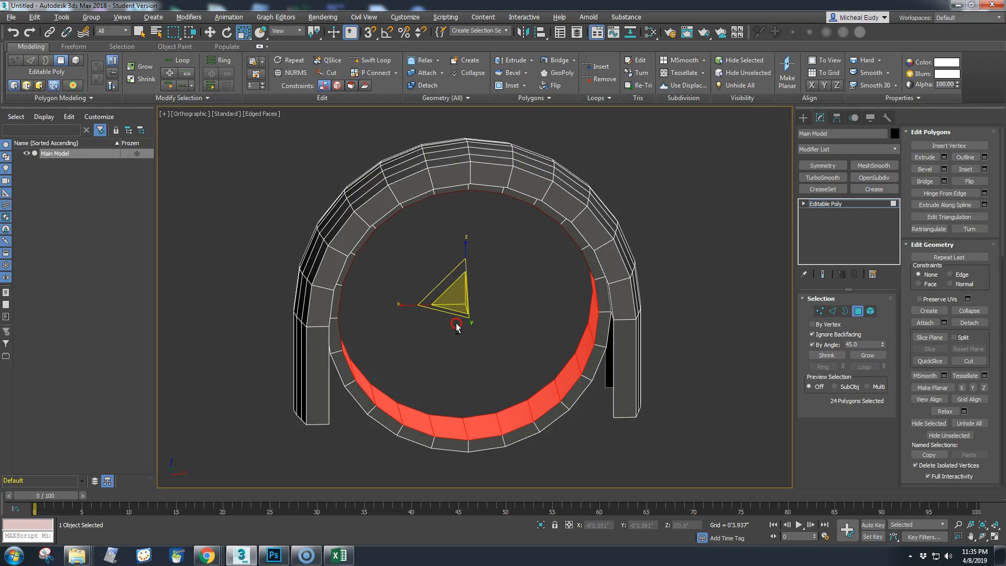
alt+middle_drag(457, 327, 503, 318)
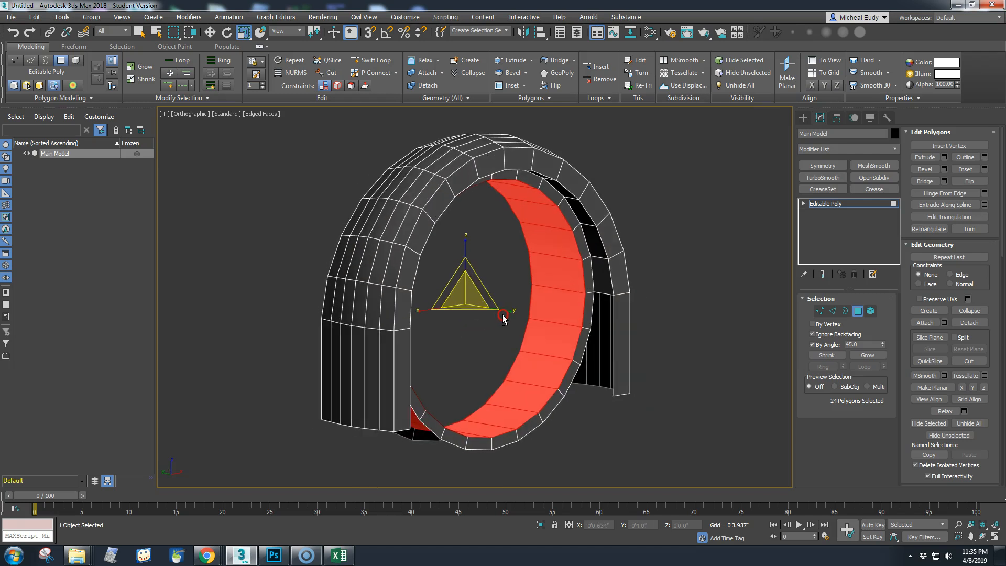
alt+middle_drag(503, 318, 438, 314)
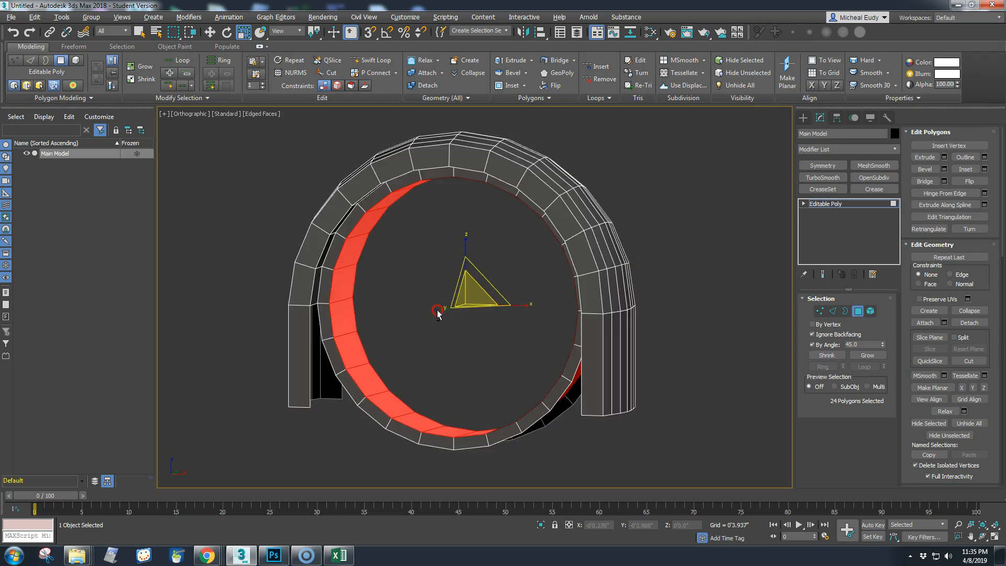
click(832, 311)
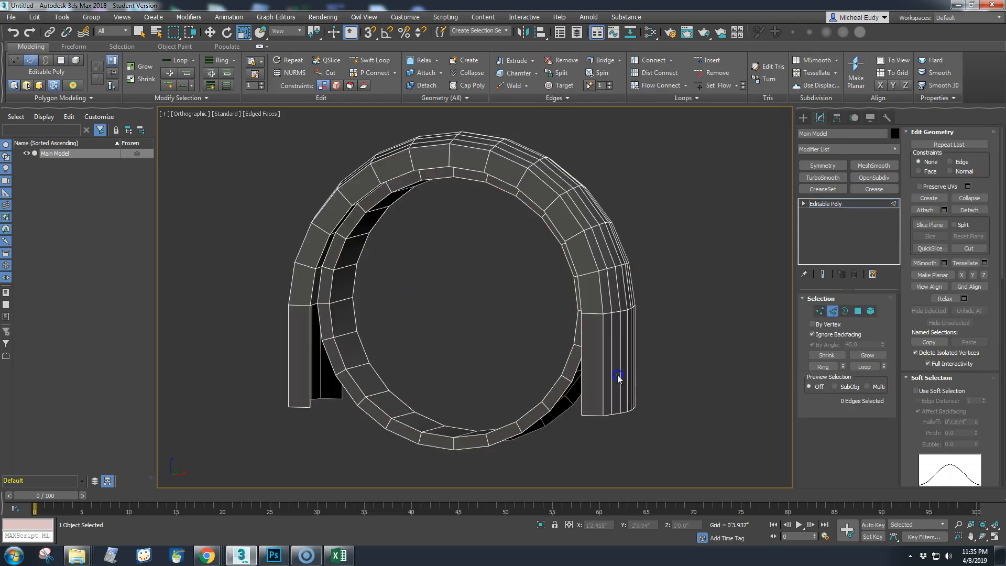
click(620, 375)
ctrl+click(290, 362)
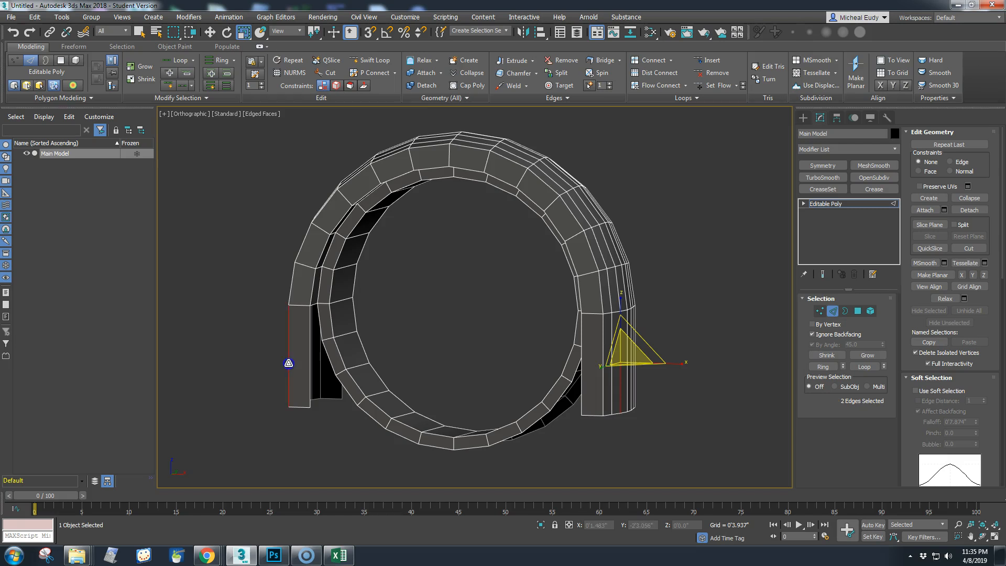
click(823, 366)
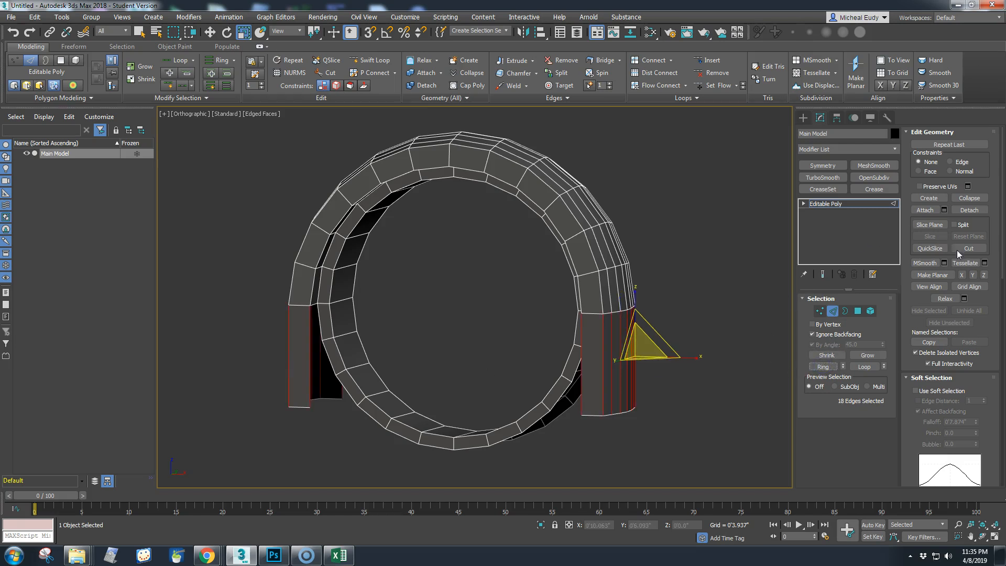
Connect the selected leg edges with 2 segments to add two horizontal edge loops across both legs.
click(669, 72)
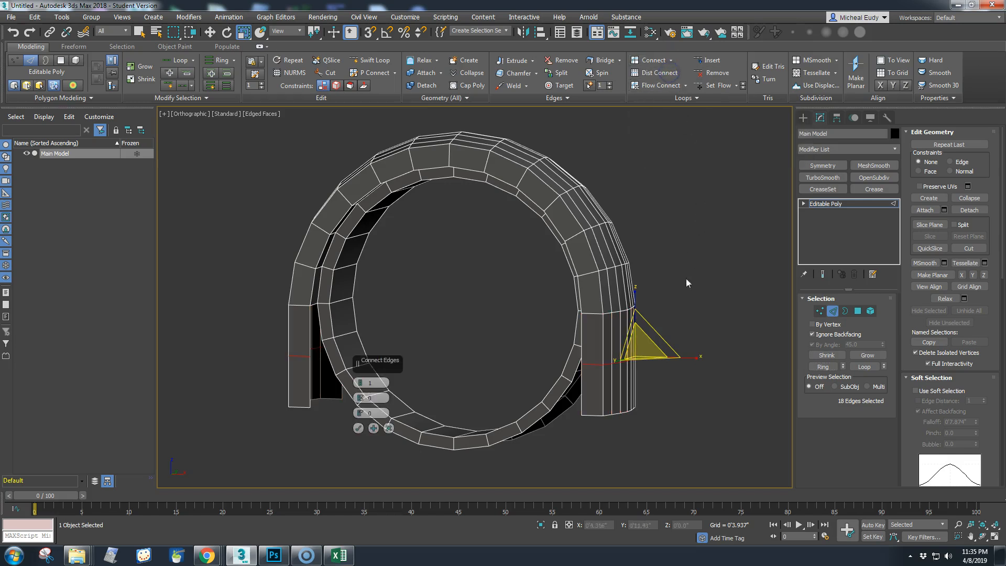
click(360, 380)
click(360, 385)
click(479, 385)
mouse_move(480, 385)
alt+middle_down()
mouse_move(508, 375)
mouse_move(505, 393)
mouse_move(546, 405)
mouse_move(477, 400)
mouse_move(492, 398)
alt+middle_up()
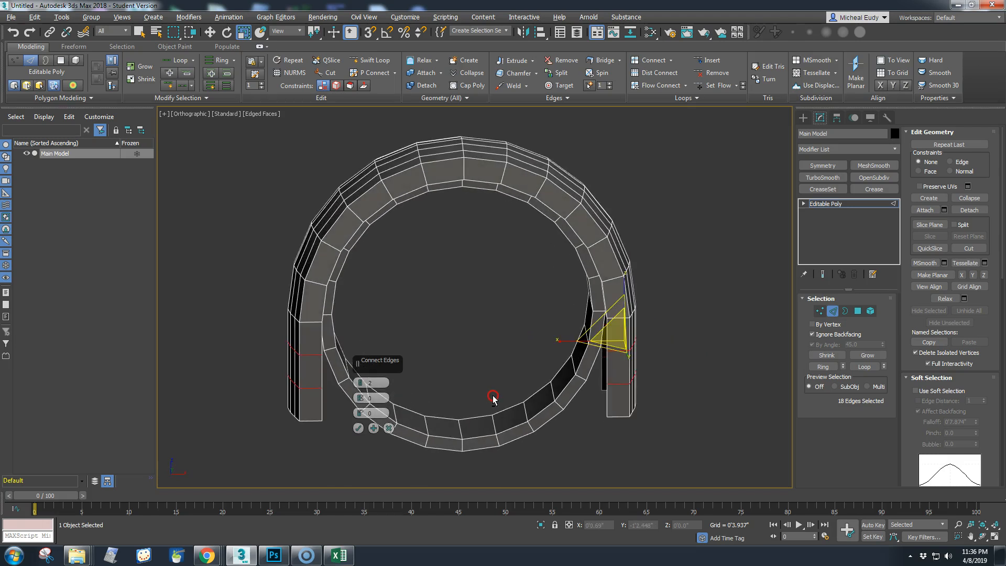
alt+middle_drag(492, 398, 598, 397)
click(358, 428)
click(622, 402)
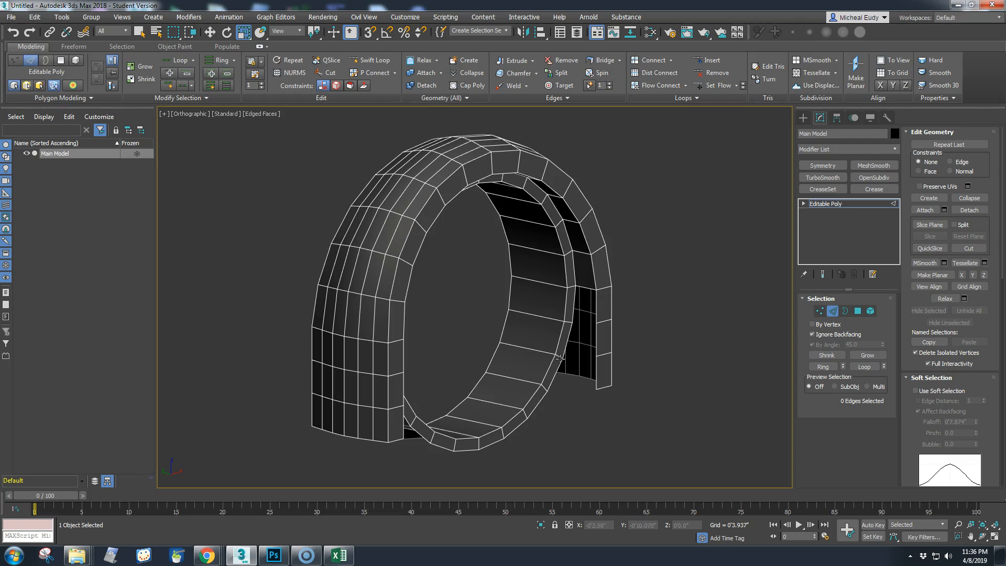
Bridge each leg's uppermost inner vertical edge to the ring's matching outer edge, first on one side and then on the other.
click(595, 306)
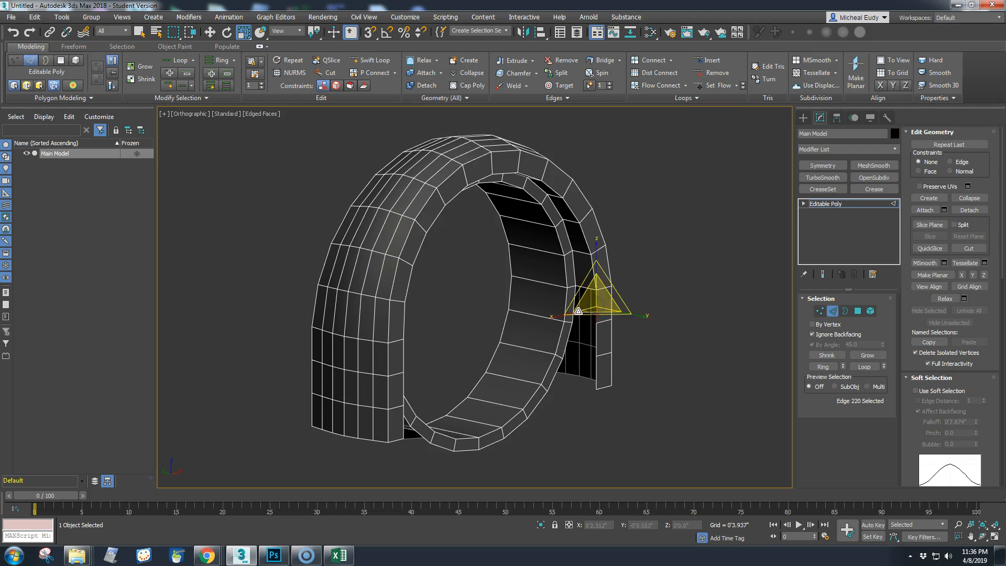
key(q)
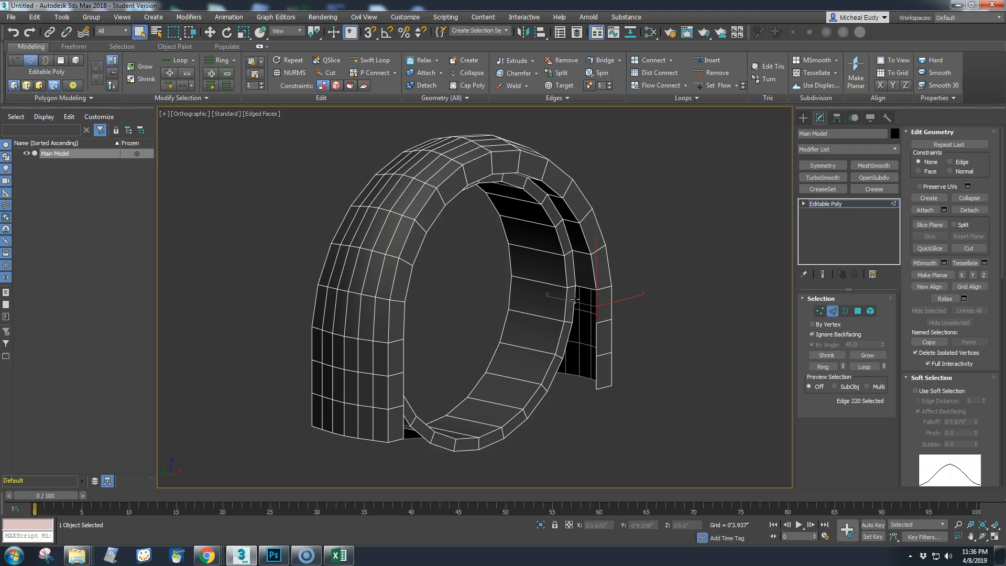
ctrl+click(575, 304)
click(604, 61)
alt+middle_drag(498, 337, 406, 340)
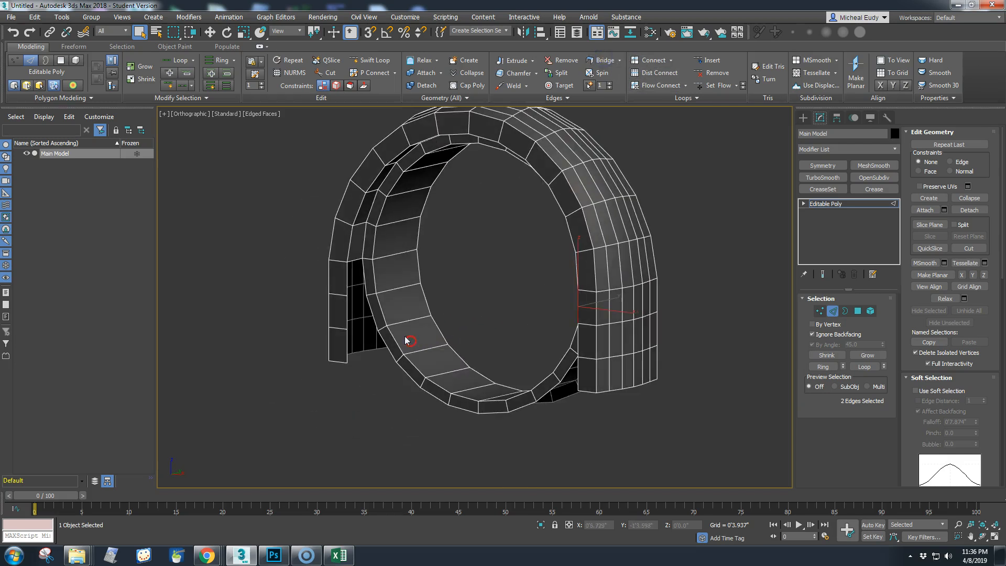
click(366, 284)
ctrl+click(344, 287)
alt+middle_drag(485, 272, 502, 295)
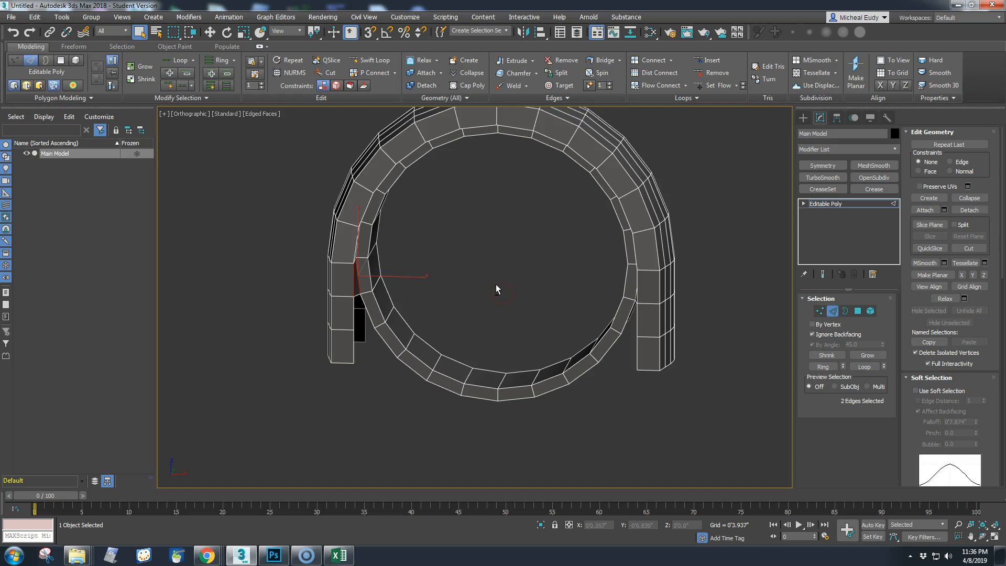
alt+middle_drag(494, 286, 481, 282)
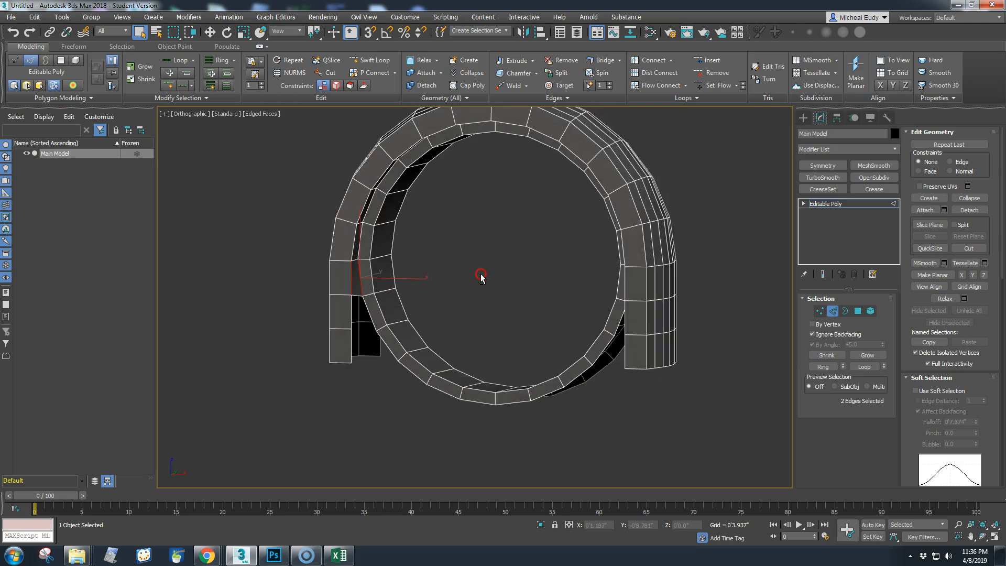
Extrude the two outer ring edges below the bridge on each side outward by scaling them about their common center to 108% in X.
click(366, 313)
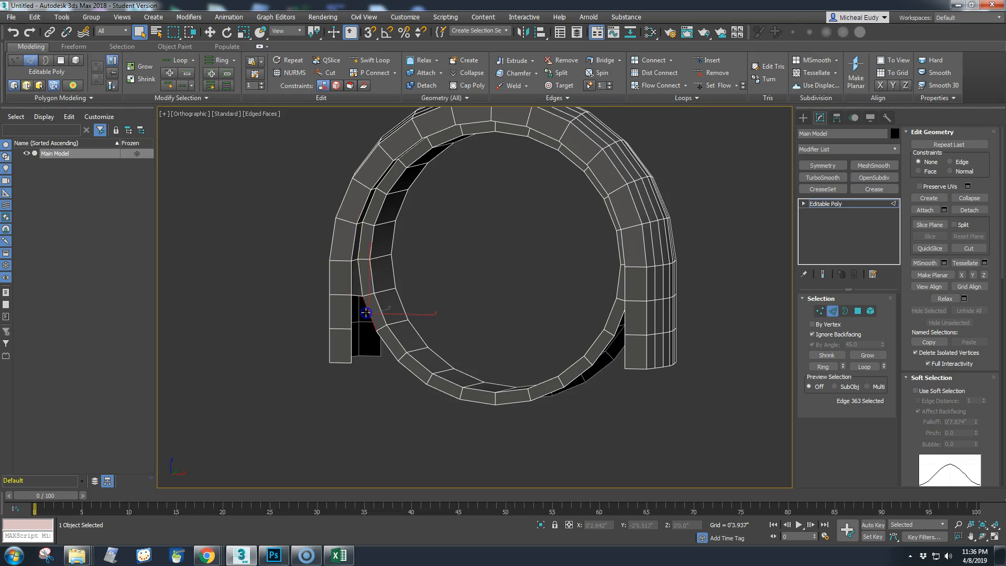
ctrl+click(390, 350)
ctrl+click(614, 329)
right_click(483, 342)
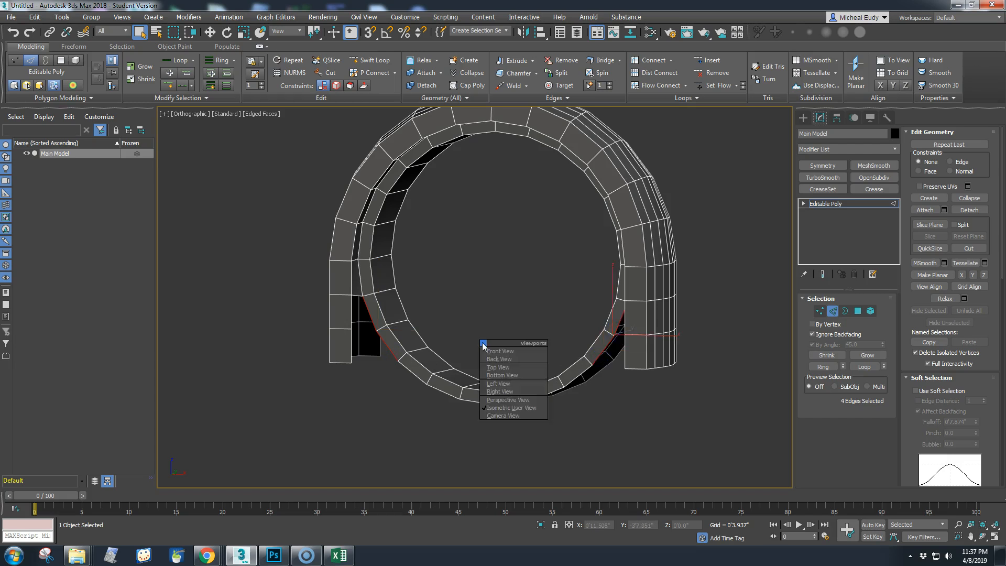
key(f)
key(z)
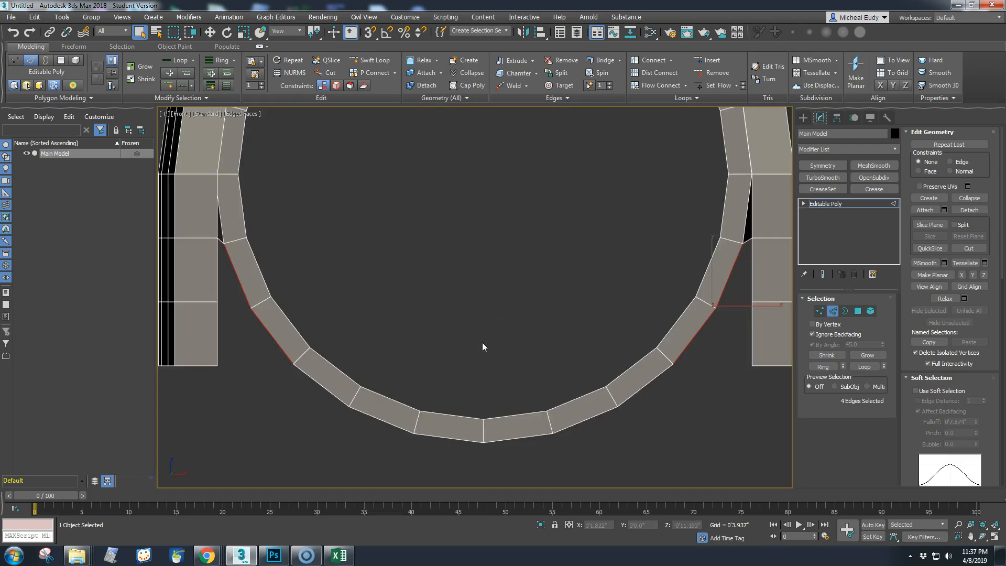
right_click(423, 317)
click(448, 339)
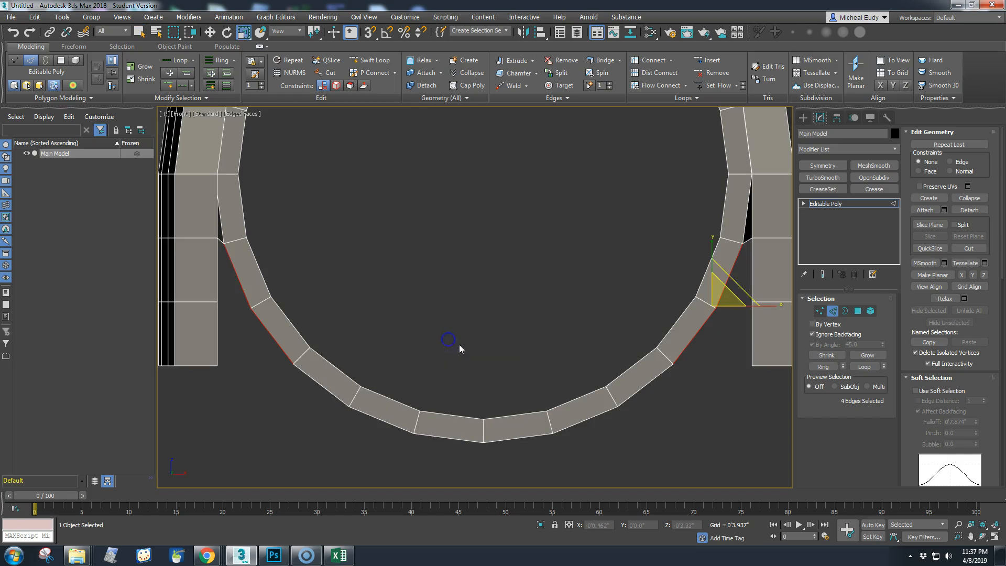
drag(313, 32, 315, 67)
shift+drag(536, 304, 538, 306)
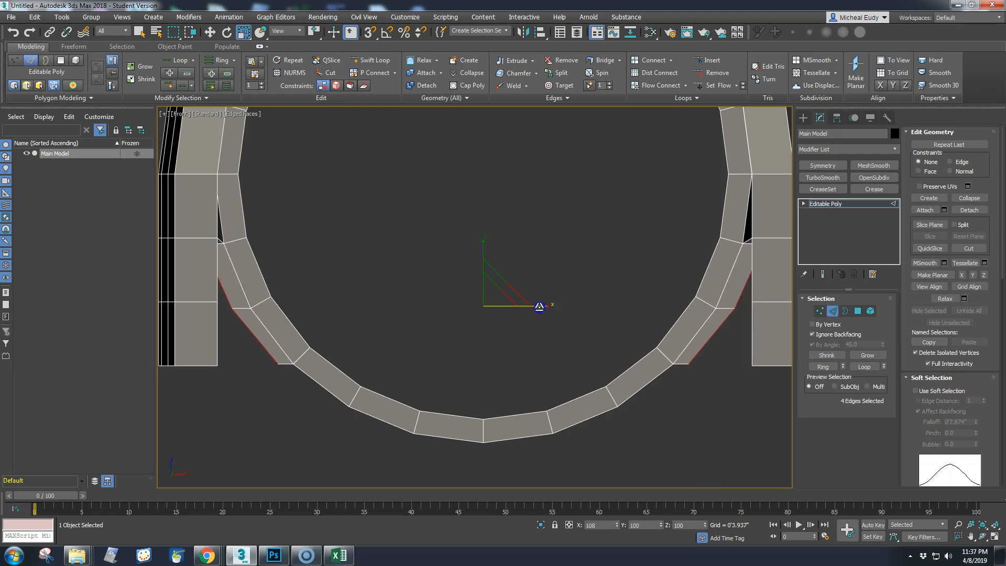
click(545, 341)
Switch to vertex editing with the Move tool and turn on snapping to vertices.
middle_drag(637, 316, 527, 283)
alt+middle_drag(726, 306, 743, 302)
click(820, 311)
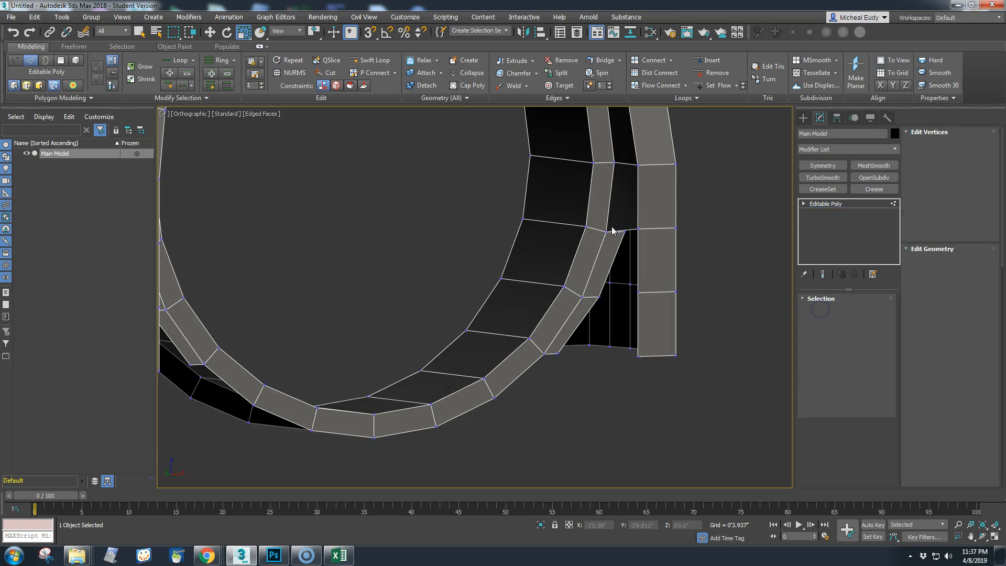
scroll(646, 238, up, 5)
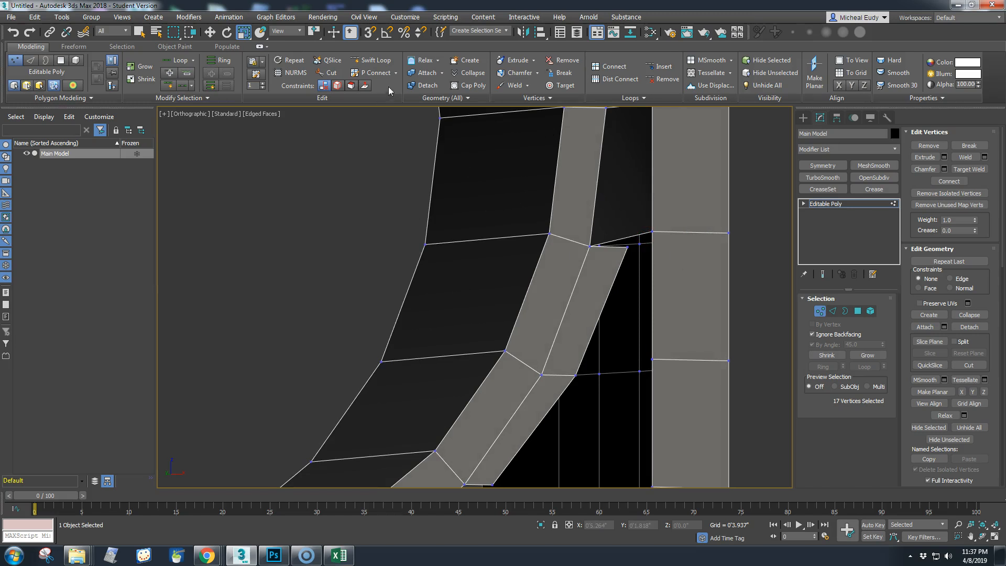
right_click(392, 196)
click(397, 202)
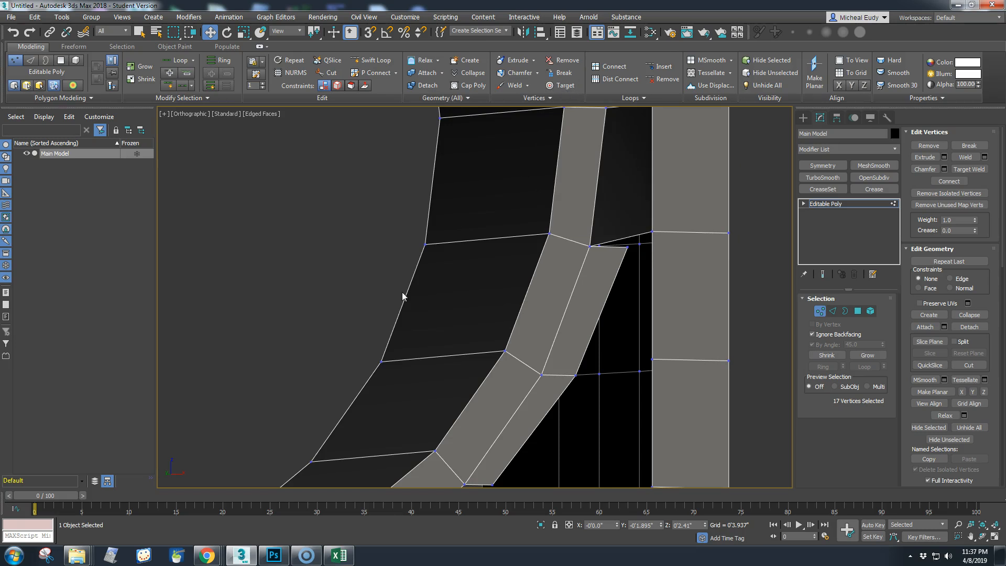
middle_drag(595, 294, 577, 282)
click(587, 309)
click(370, 32)
right_click(370, 32)
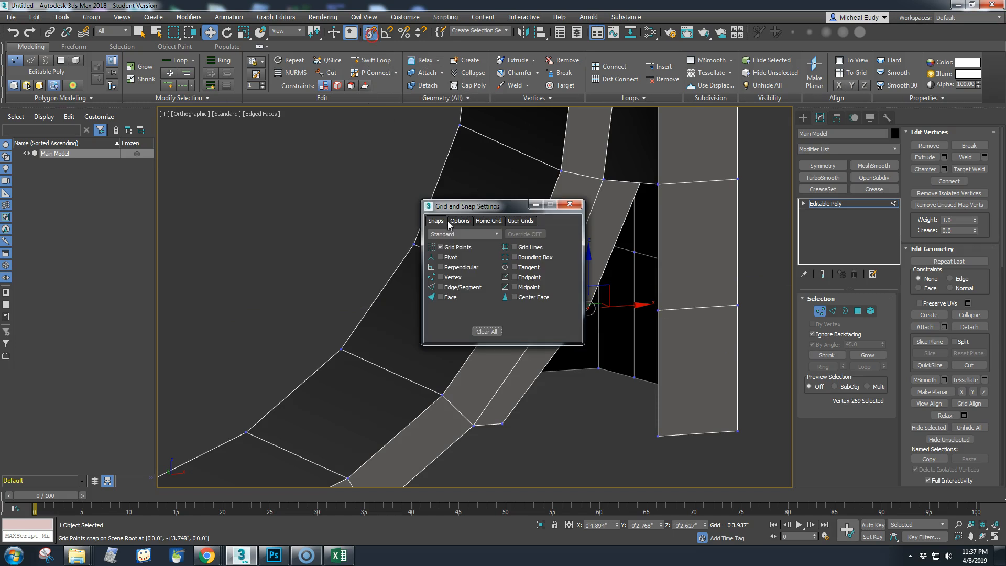
click(450, 277)
click(569, 204)
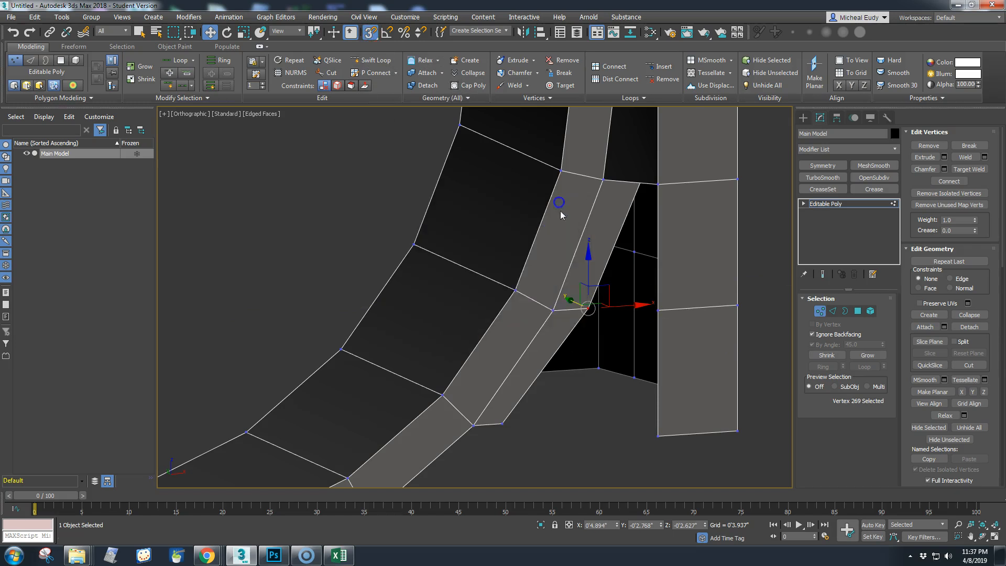
Snap the middle and upper extruded vertices beside the right-hand leg to the leg's inner edge along X.
drag(620, 309, 667, 311)
alt+middle_drag(644, 214, 642, 200)
click(641, 181)
drag(676, 182, 665, 152)
mouse_move(675, 232)
alt+middle_down()
mouse_move(657, 257)
mouse_move(667, 263)
mouse_move(680, 259)
mouse_move(700, 218)
mouse_move(674, 220)
mouse_move(685, 222)
mouse_move(672, 233)
alt+middle_up()
Target weld the ring's outer vertex just below the right-hand bridge onto the adjacent aligned extruded vertex.
scroll(582, 198, up, 2)
middle_drag(581, 201, 524, 354)
scroll(533, 351, up, 2)
scroll(539, 348, down, 2)
click(561, 85)
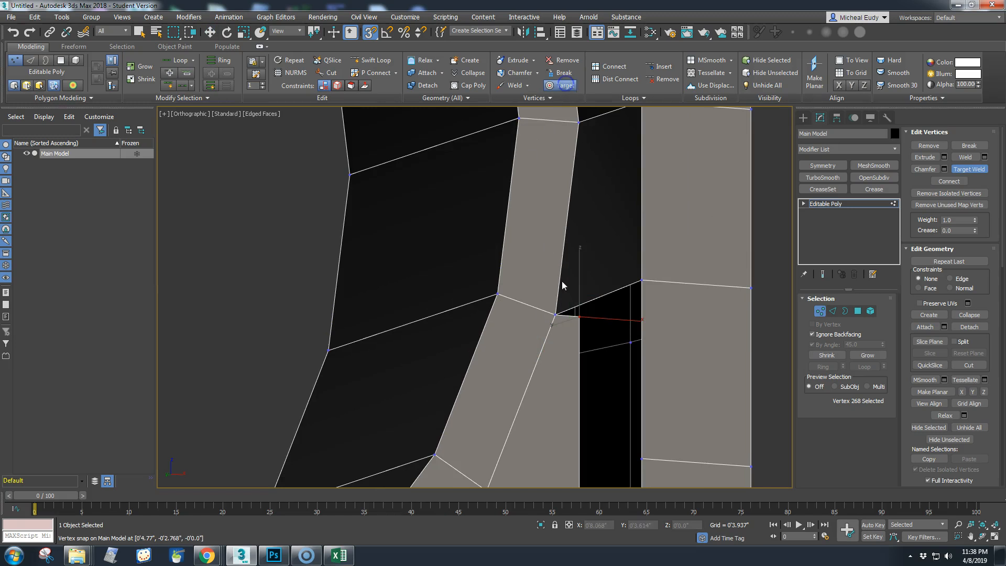
click(555, 315)
click(579, 315)
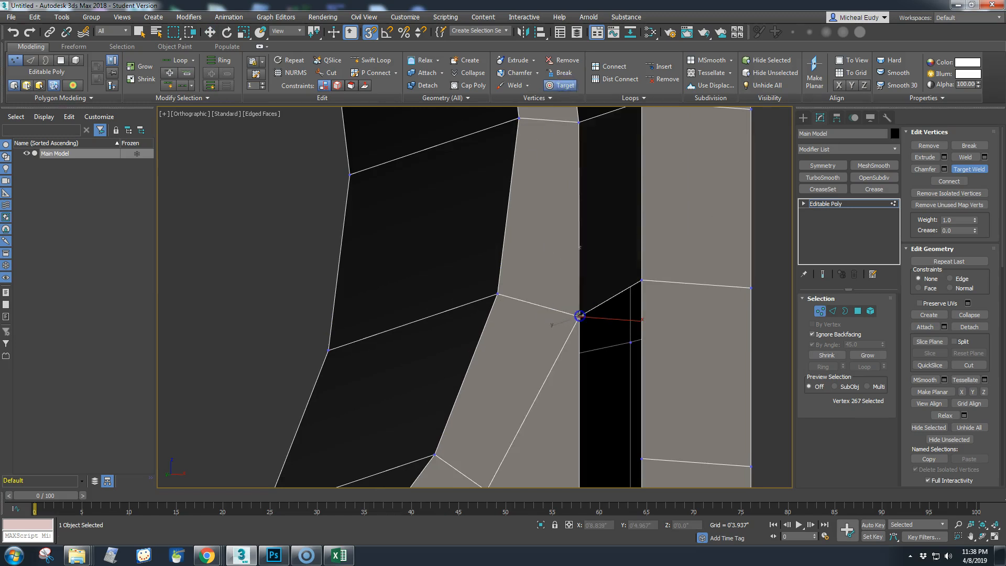
Snap the upper extruded vertex beside the left-hand leg to the leg's inner edge along X.
scroll(561, 319, down, 5)
alt+middle_drag(535, 311, 496, 322)
middle_drag(226, 294, 584, 362)
scroll(443, 346, up, 2)
middle_drag(441, 343, 391, 292)
scroll(441, 330, up, 2)
key(w)
click(397, 274)
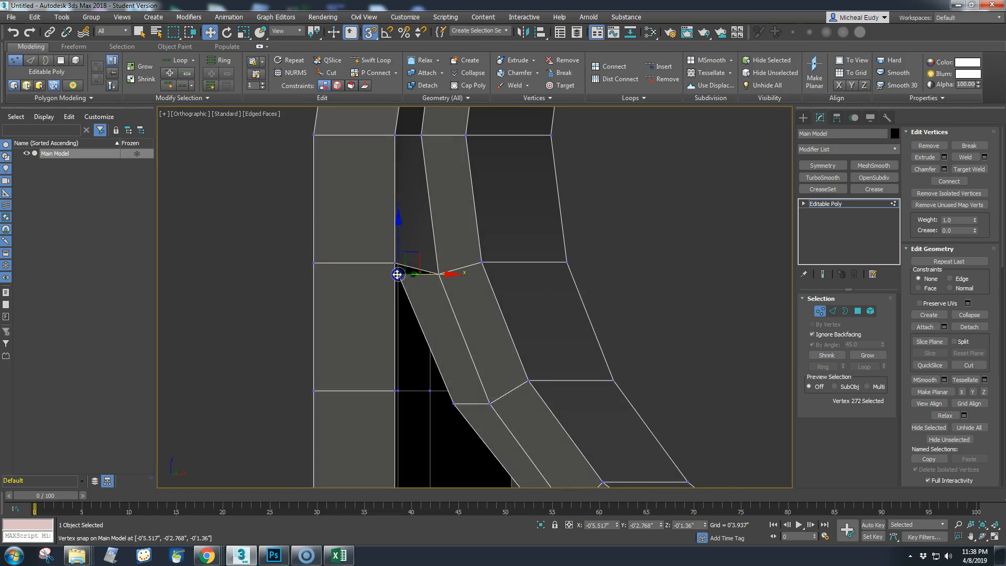
drag(429, 276, 394, 262)
Align the left side's middle extruded vertex with the leg's inner edge in X and its lower edge loop in Z.
middle_drag(470, 384, 474, 276)
mouse_move(445, 314)
alt+middle_down()
mouse_move(462, 309)
mouse_move(456, 317)
alt+middle_up()
click(461, 300)
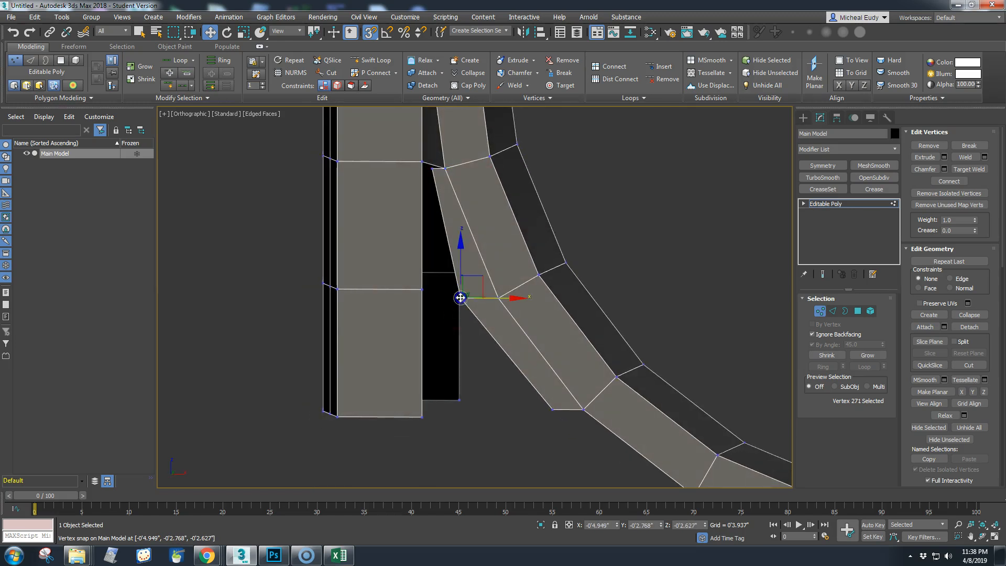
drag(453, 284, 421, 284)
mouse_move(500, 297)
alt+middle_down()
mouse_move(469, 301)
mouse_move(467, 291)
mouse_move(466, 301)
mouse_move(463, 288)
alt+middle_up()
drag(432, 247, 407, 294)
Snap the right side's middle extruded vertex vertically to the leg's lower edge loop at Z -0'2.5".
middle_drag(659, 371, 219, 312)
middle_drag(618, 342, 315, 315)
scroll(315, 314, down, 2)
mouse_move(512, 318)
alt+middle_down()
mouse_move(523, 288)
mouse_move(528, 324)
alt+middle_up()
click(527, 310)
drag(529, 271, 541, 298)
mouse_move(489, 319)
alt+middle_down()
mouse_move(469, 328)
mouse_move(487, 321)
alt+middle_up()
scroll(479, 300, up, 4)
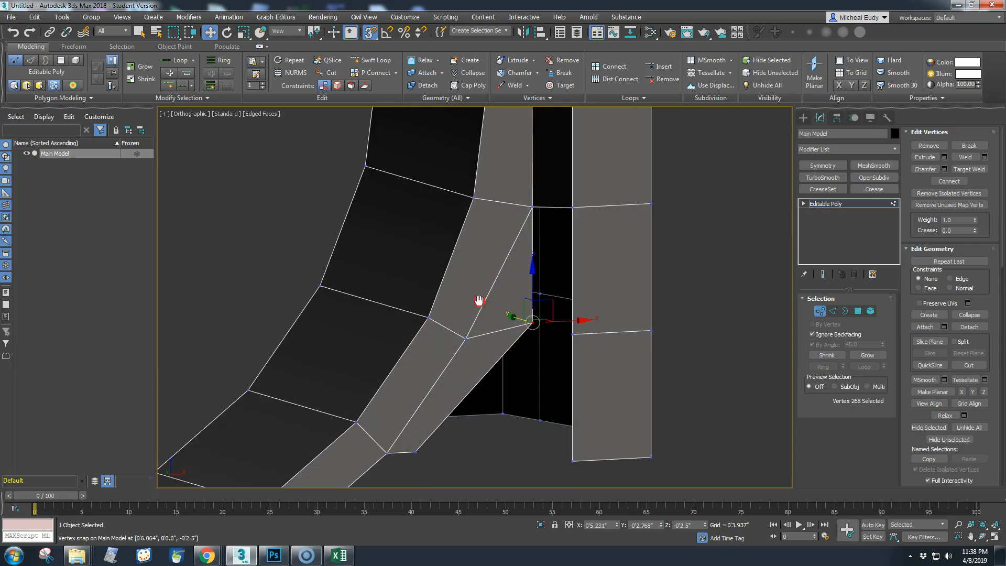
Bridge the ring's new vertical edge to the facing inner edge of the right-hand leg, between the two added loops.
click(637, 270)
scroll(514, 284, up, 3)
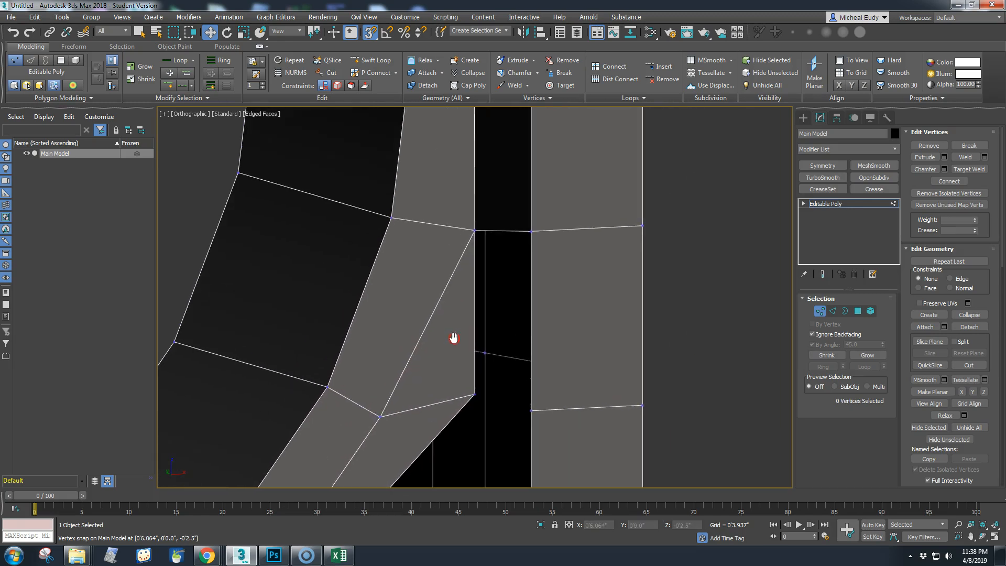
click(837, 313)
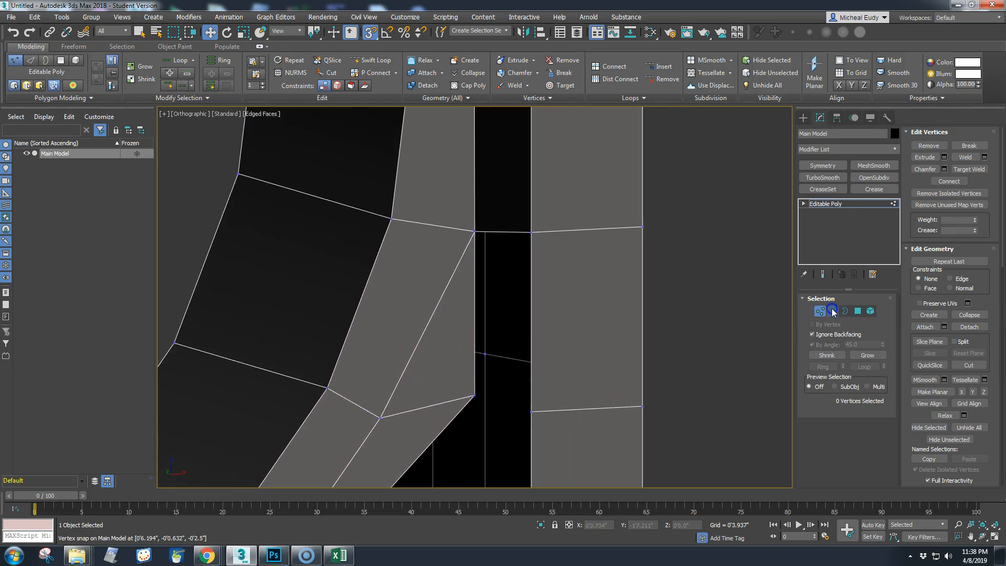
click(530, 363)
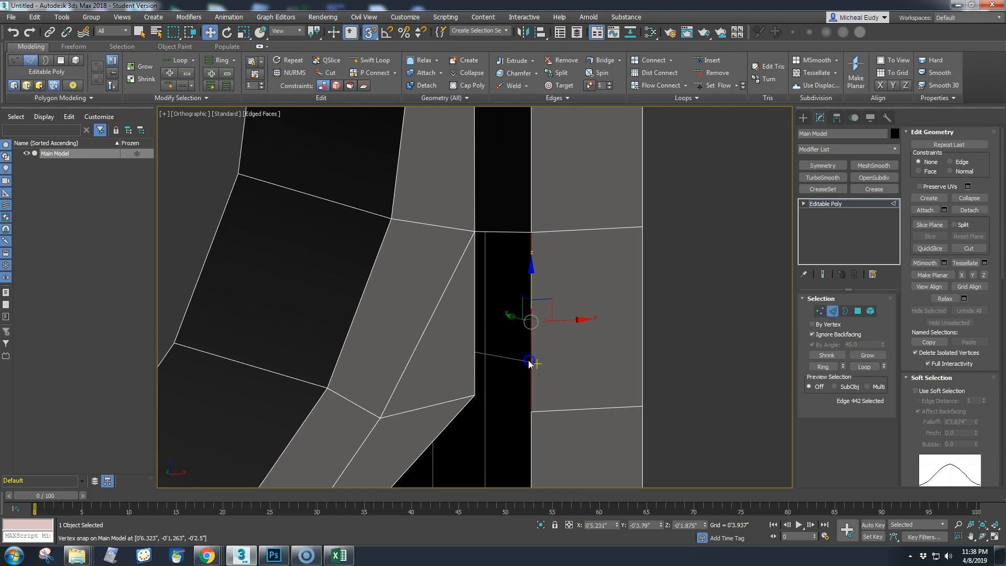
ctrl+click(472, 369)
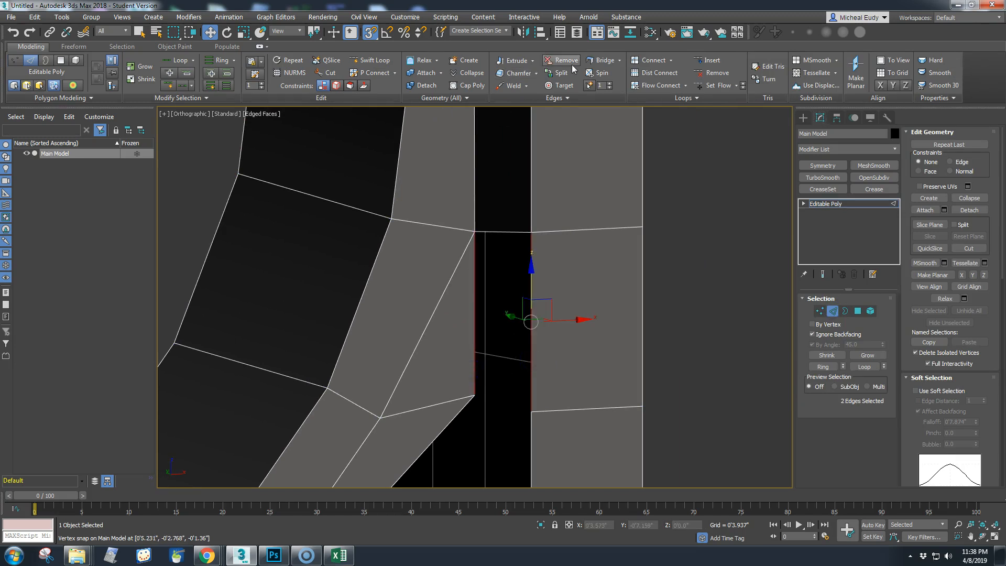
click(601, 60)
Try to target-weld the mismatched upper edges beside the left-hand leg in edge mode, and undo the weld.
scroll(565, 329, down, 4)
alt+middle_drag(515, 370, 419, 350)
scroll(419, 349, up, 5)
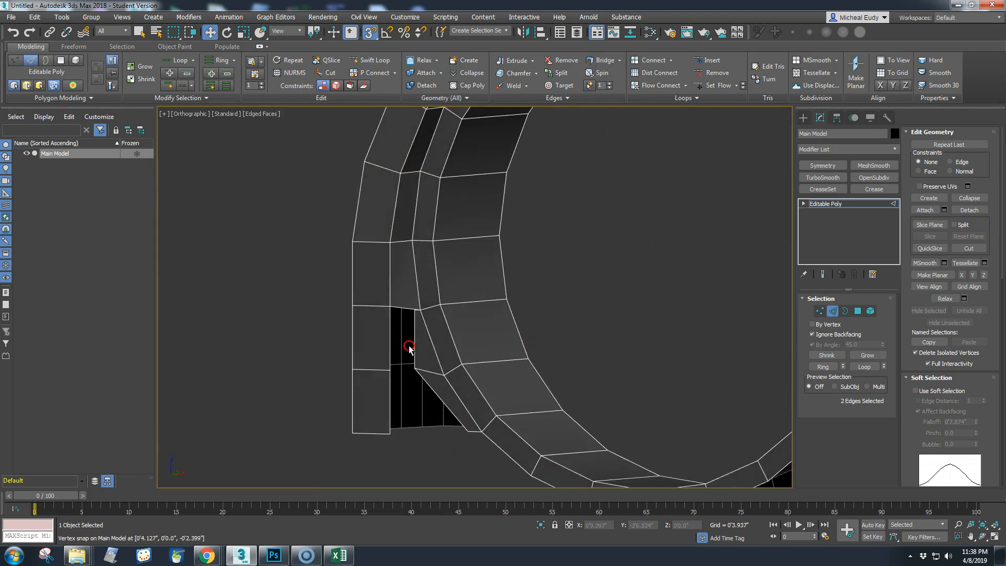
alt+middle_drag(442, 306, 451, 300)
click(567, 87)
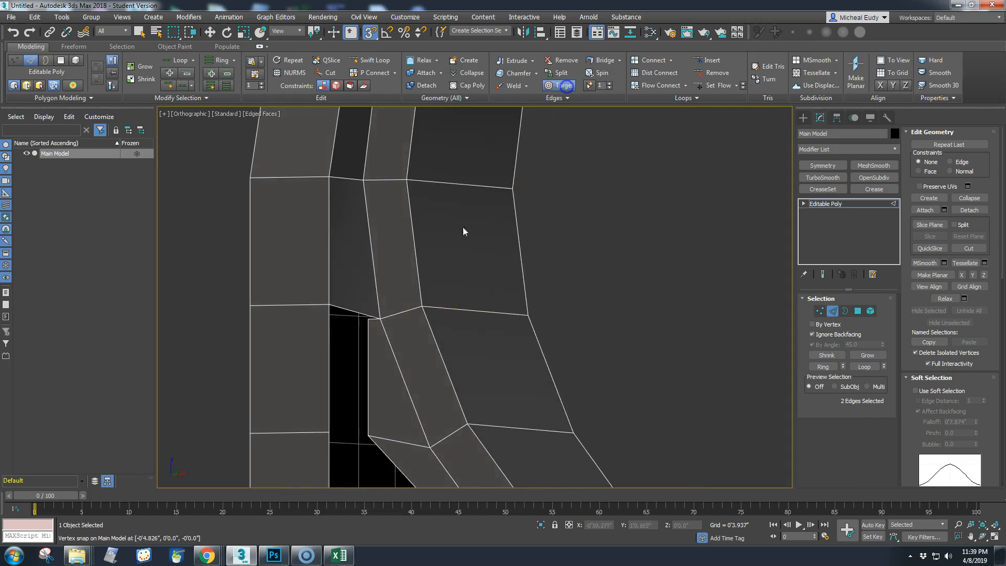
click(370, 318)
alt+middle_drag(369, 333, 381, 323)
scroll(369, 379, up, 2)
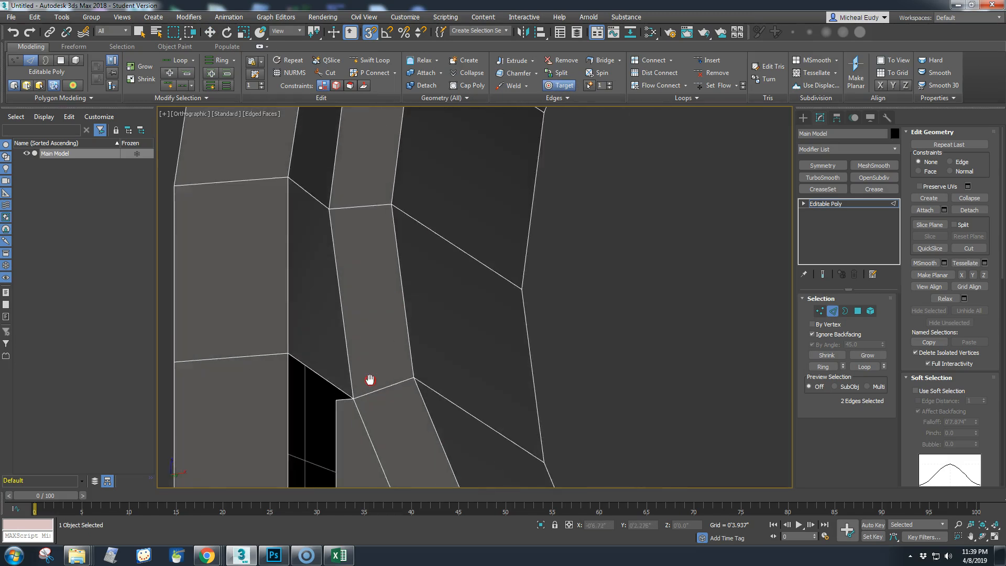
middle_drag(370, 378, 476, 282)
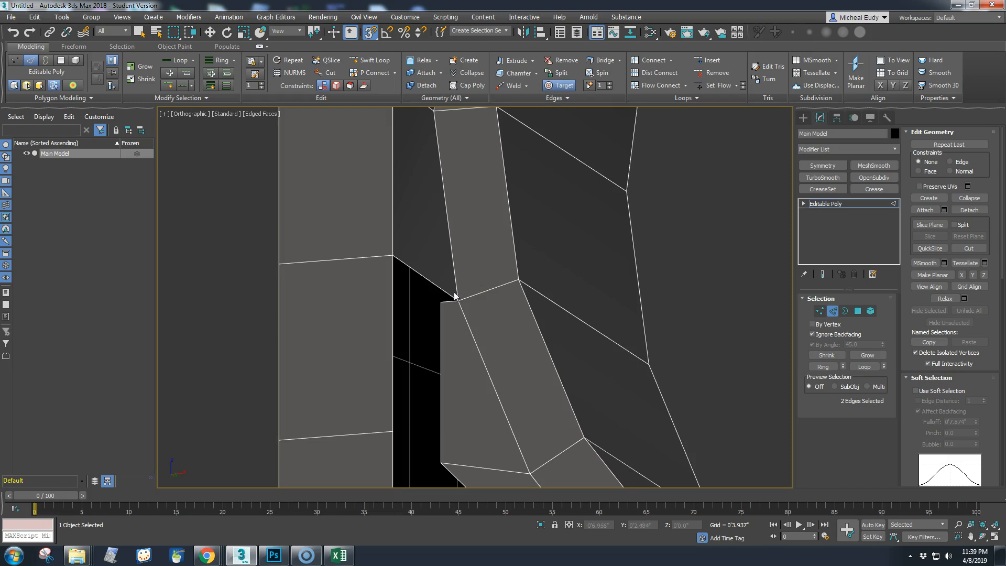
click(439, 303)
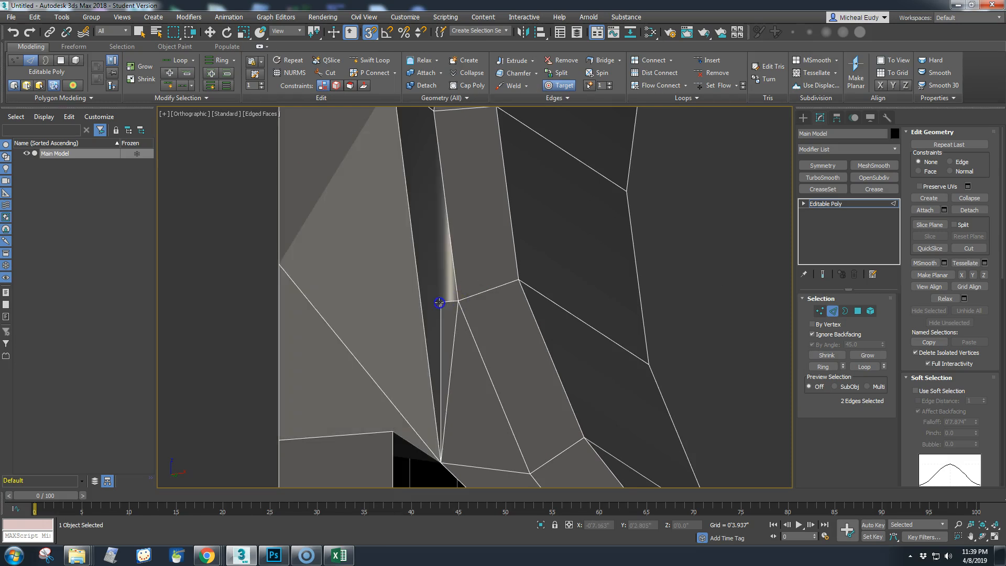
key(ctrl+z)
Retry the edge target weld from the ring's corner beside the left-hand leg, and undo it.
alt+middle_drag(461, 351, 453, 359)
middle_drag(513, 251, 448, 319)
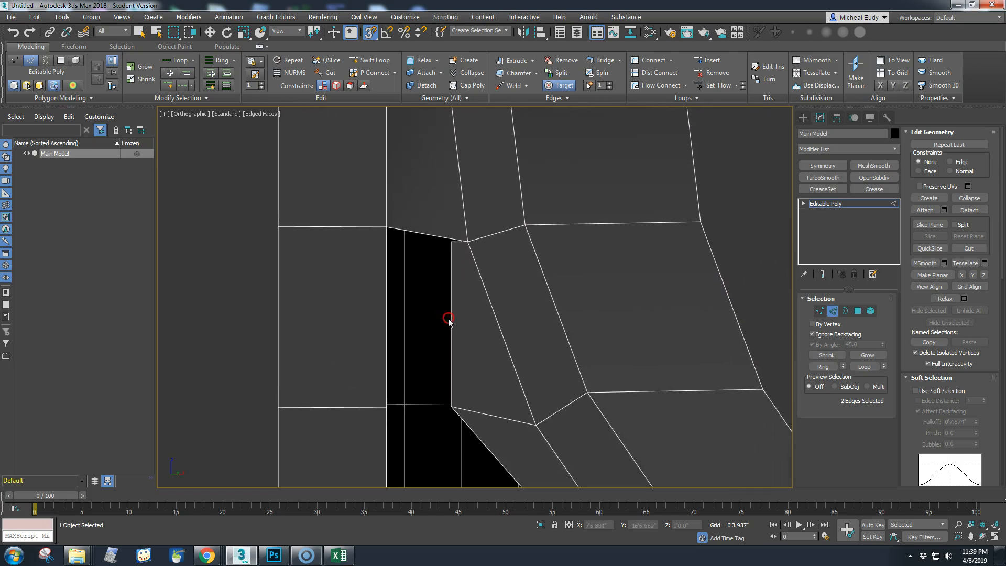
scroll(462, 260, up, 3)
middle_drag(462, 260, 439, 275)
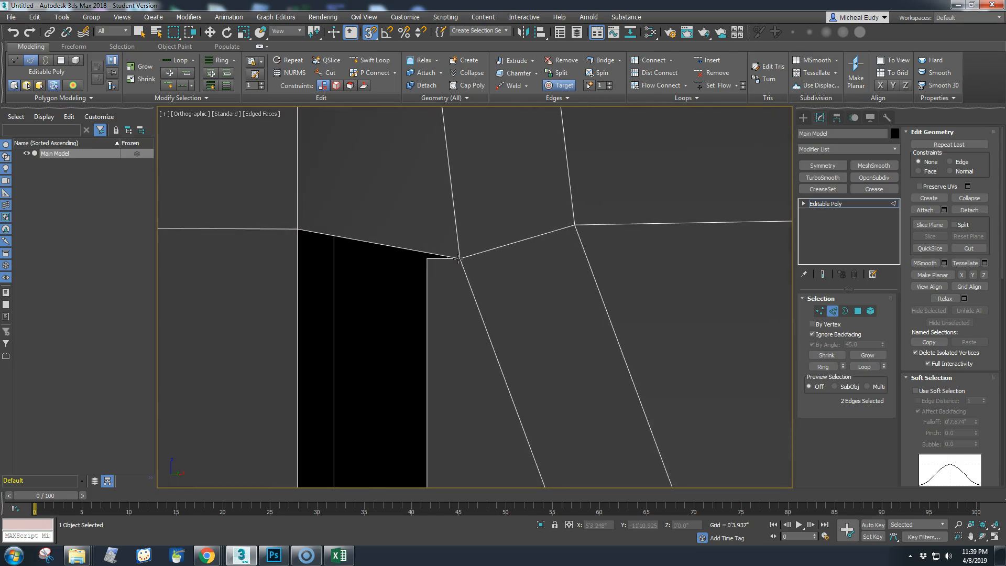
click(460, 271)
scroll(458, 290, up, 2)
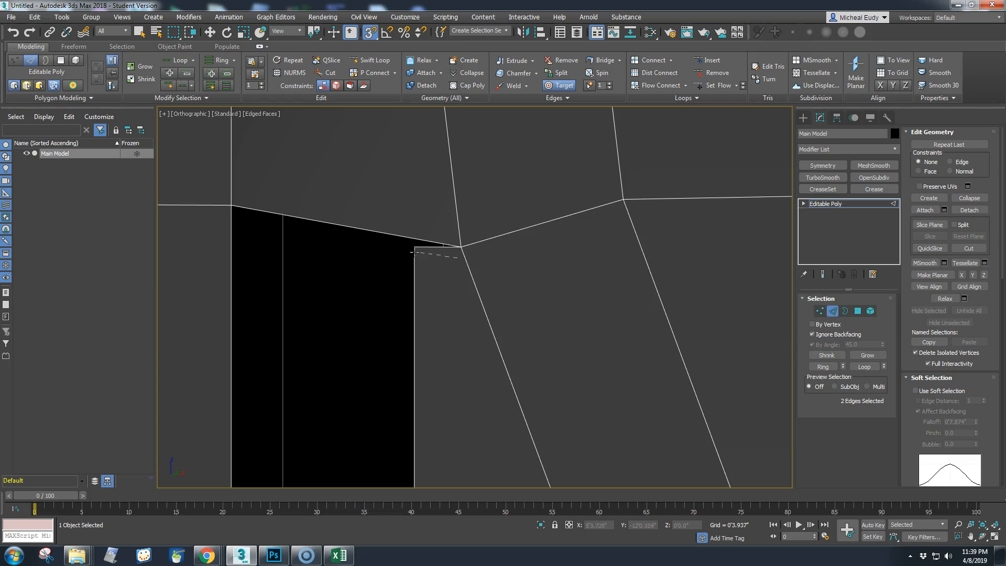
click(414, 247)
scroll(438, 314, down, 4)
scroll(409, 370, up, 4)
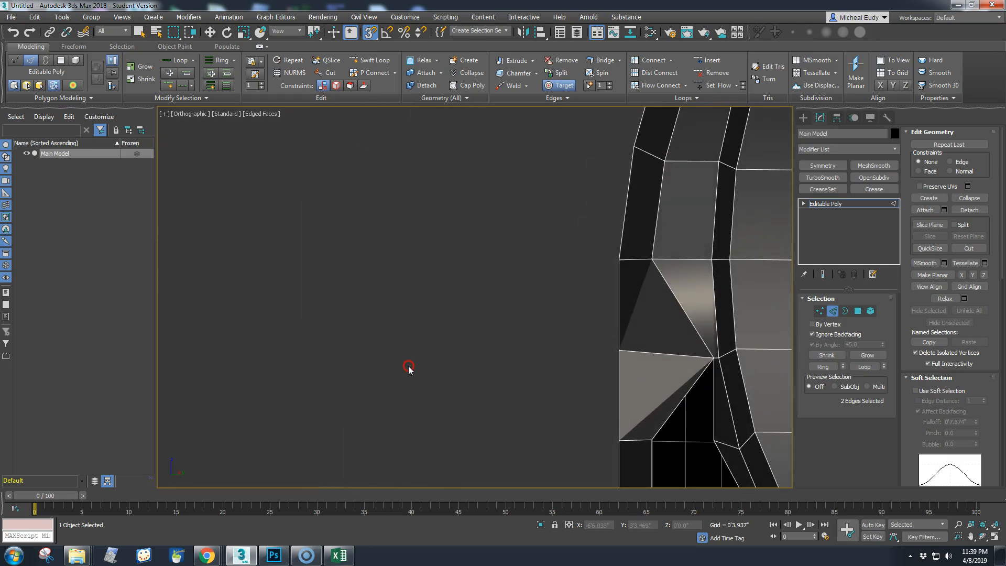
key(ctrl+z)
Target-weld the ring's corner vertex to the upper extruded vertex beside the left-hand leg at vertex level.
click(819, 311)
middle_drag(718, 313, 332, 289)
alt+middle_drag(265, 317, 307, 311)
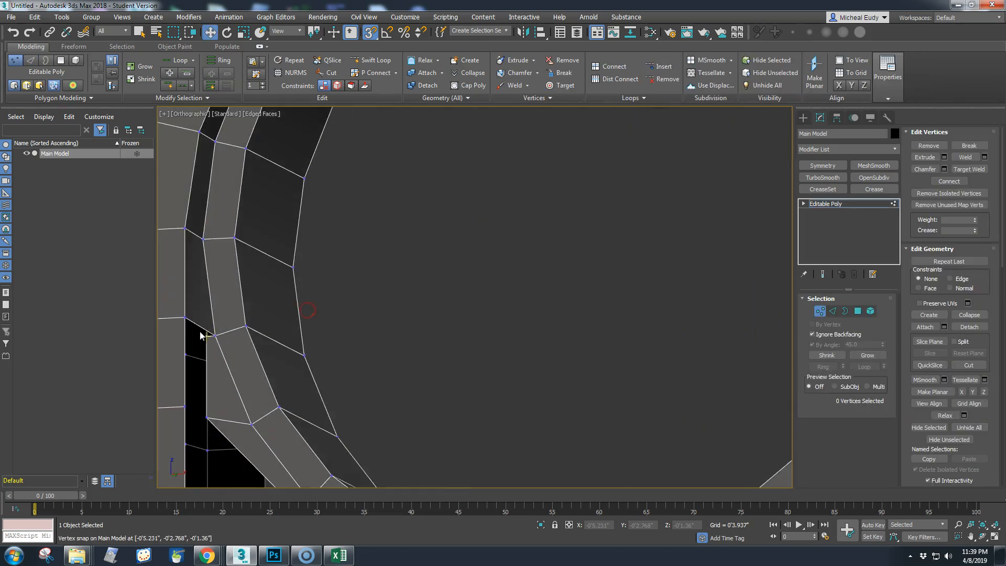
scroll(205, 335, up, 5)
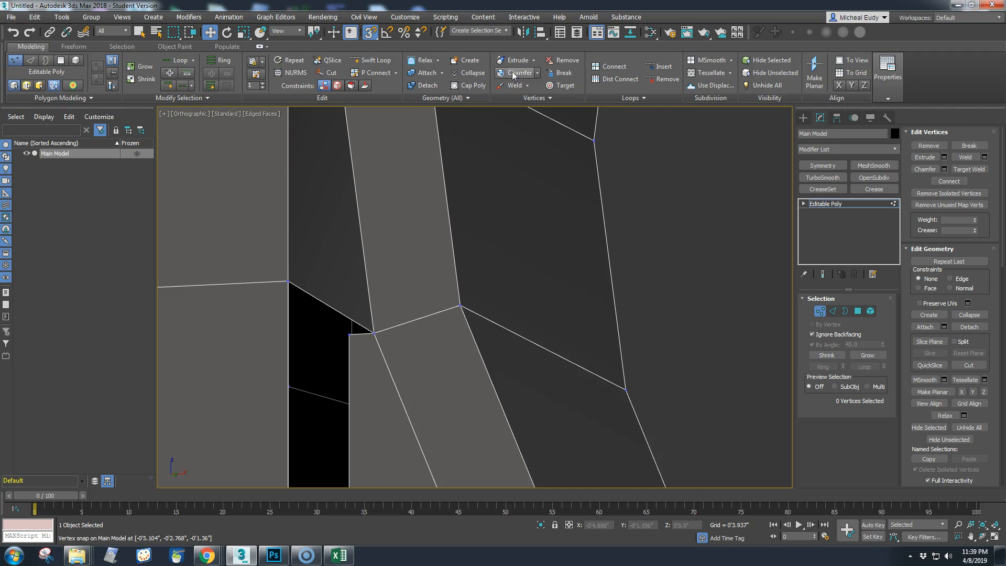
click(560, 86)
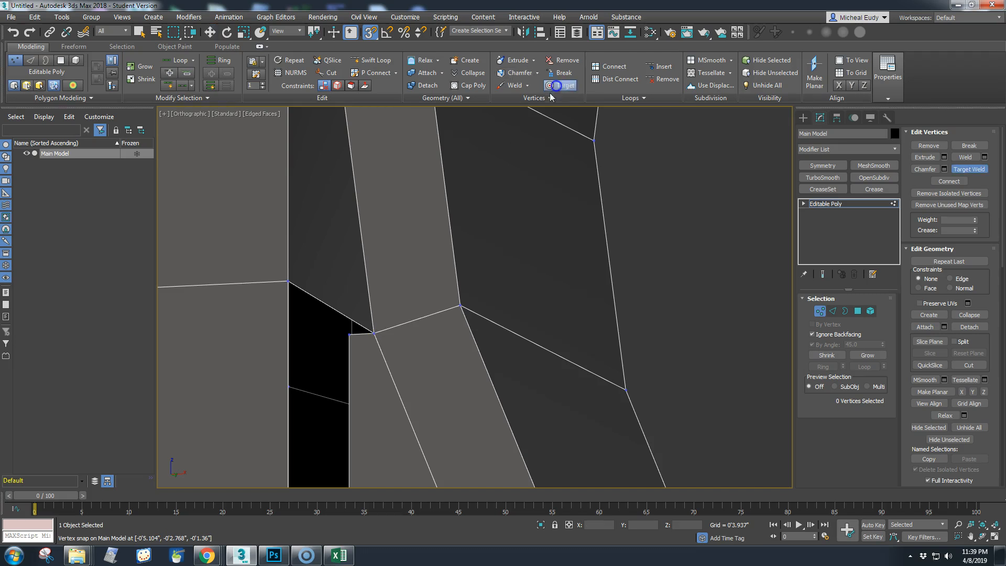
click(350, 332)
scroll(377, 366, down, 5)
alt+middle_drag(369, 408, 388, 397)
key(w)
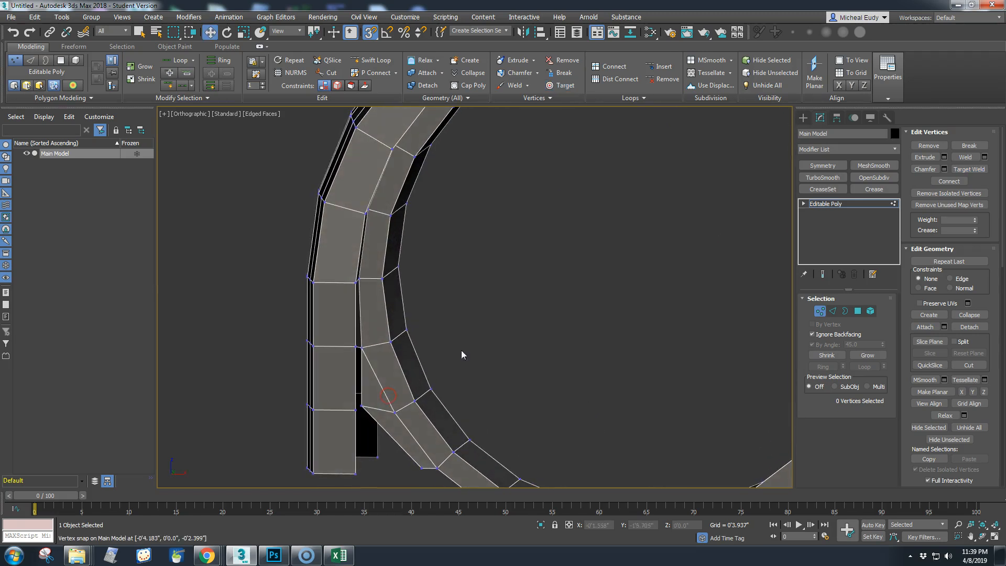
Bridge the ring's vertical edge to the facing inner edge of the left-hand leg.
click(832, 311)
click(355, 376)
ctrl+click(361, 385)
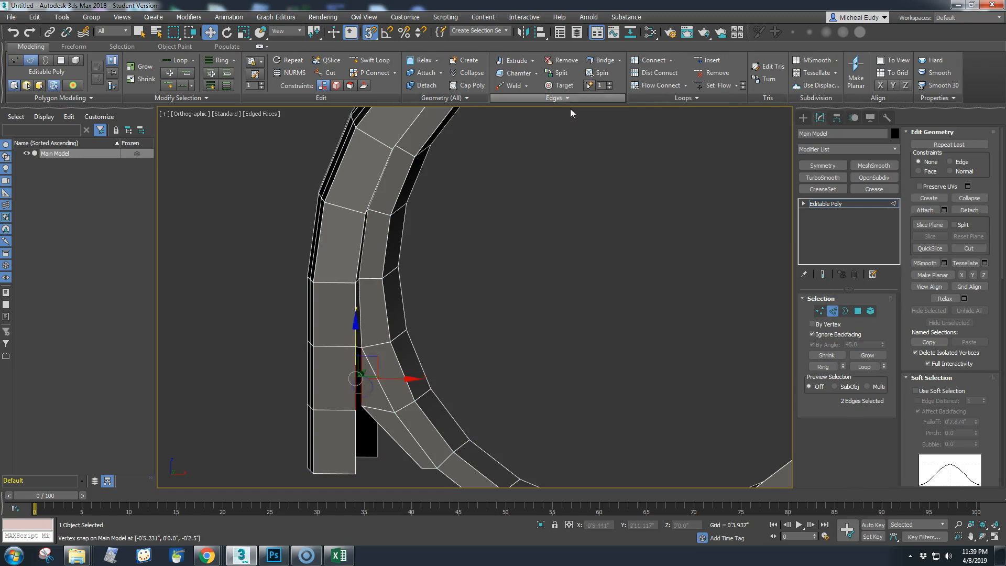
click(607, 60)
scroll(445, 386, down, 3)
mouse_move(438, 315)
alt+middle_down()
mouse_move(445, 292)
mouse_move(430, 324)
alt+middle_up()
scroll(444, 348, up, 8)
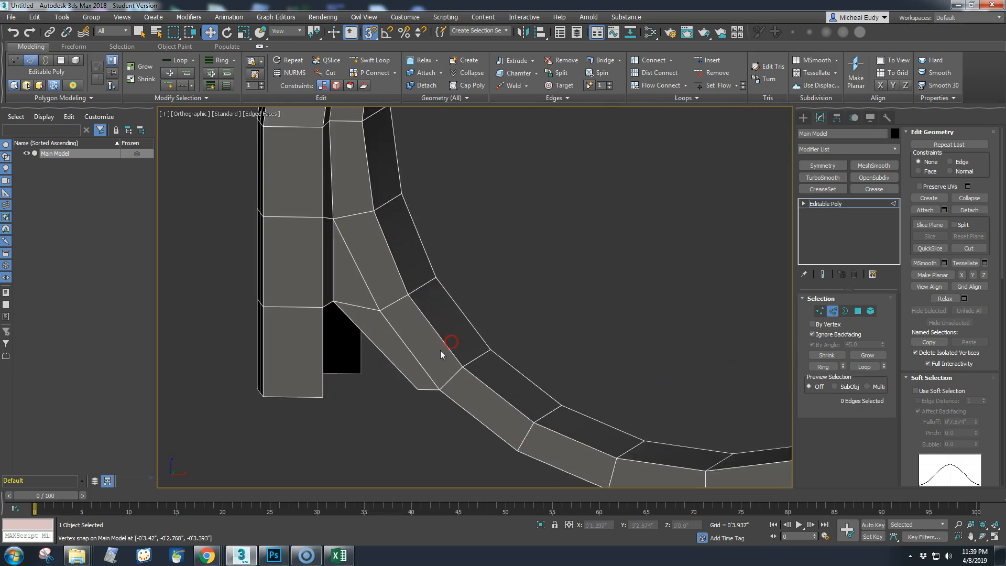
Snap the left side's lowest extruded vertex to the leg's inner edge in X and its bottom corner in Z.
key(1)
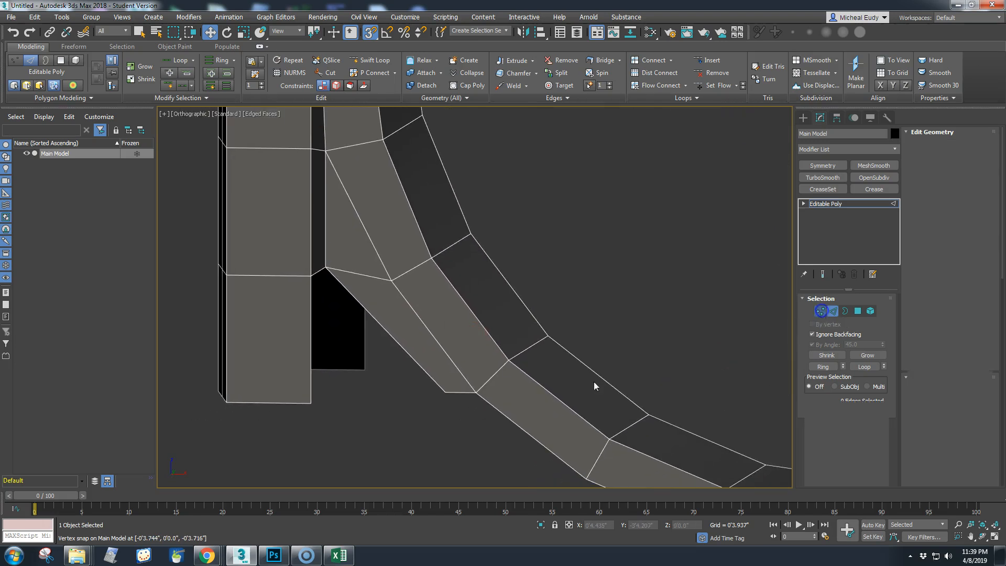
click(445, 393)
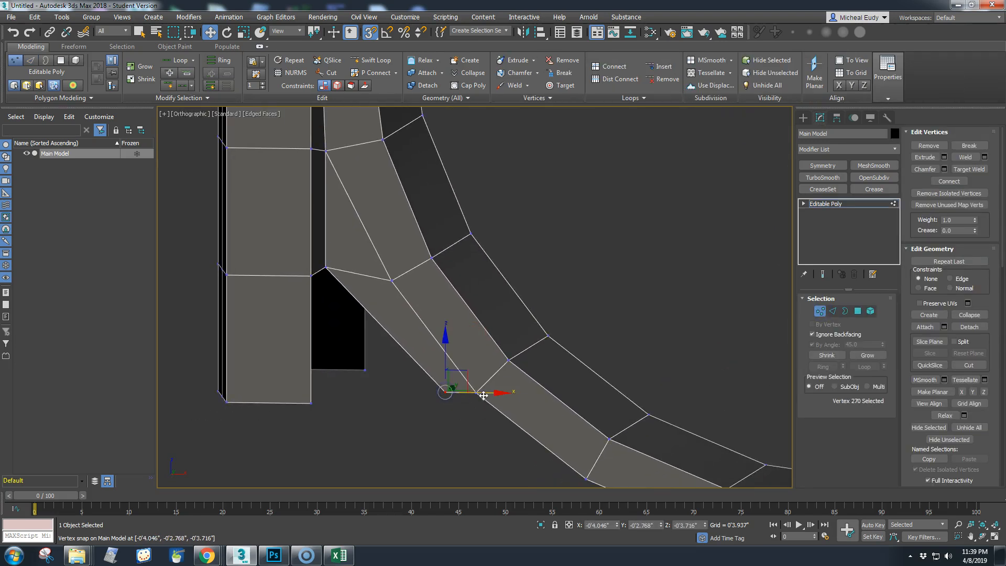
drag(492, 393, 305, 397)
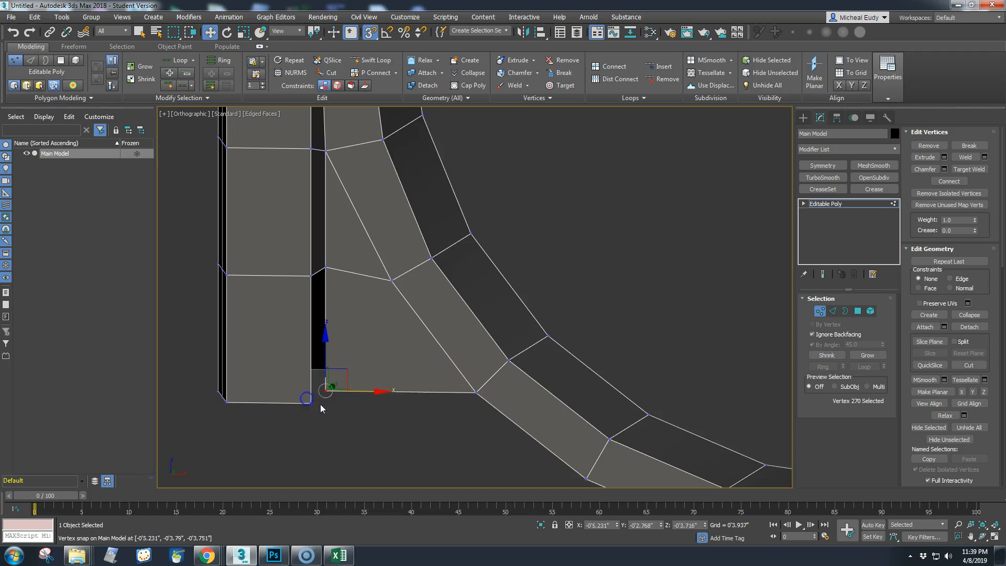
drag(324, 338, 312, 402)
Align the right side's lowest extruded vertex with the leg's bottom inner corner at X 0'5.231" and Z -0'3.751".
middle_drag(609, 408, 259, 375)
middle_drag(744, 397, 300, 355)
click(463, 340)
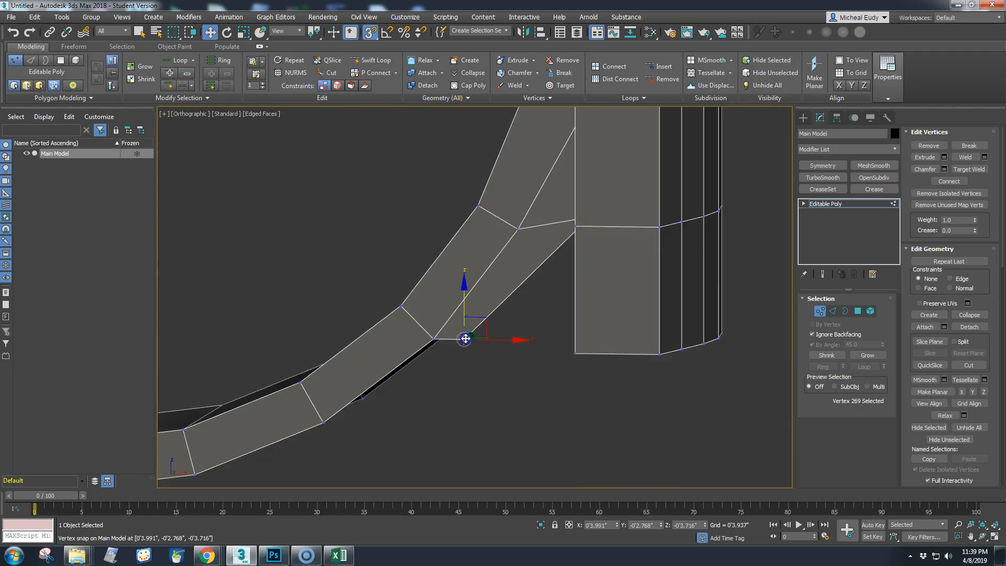
drag(463, 339, 580, 353)
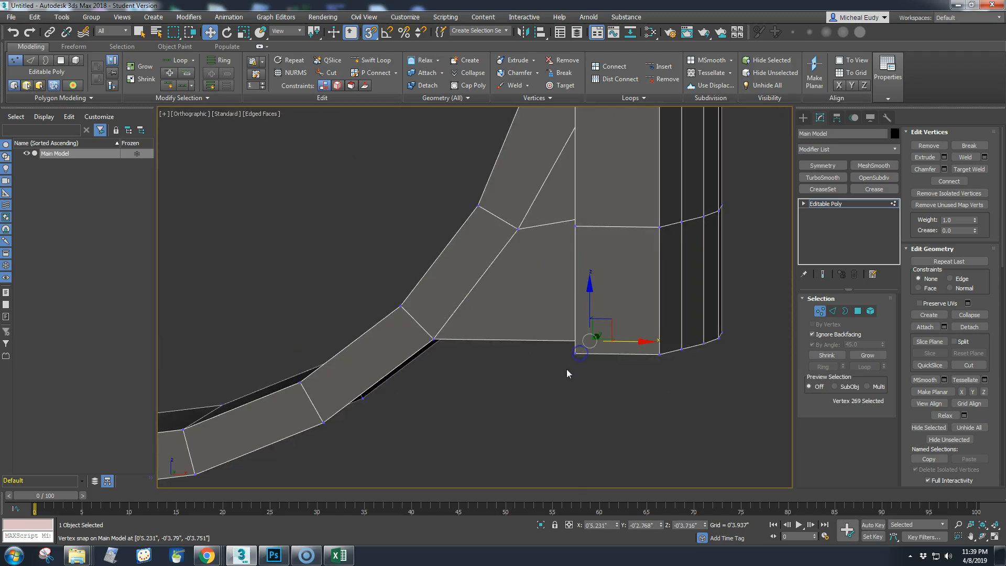
drag(590, 289, 584, 355)
scroll(550, 372, down, 2)
middle_drag(529, 382, 474, 406)
alt+middle_drag(474, 406, 525, 404)
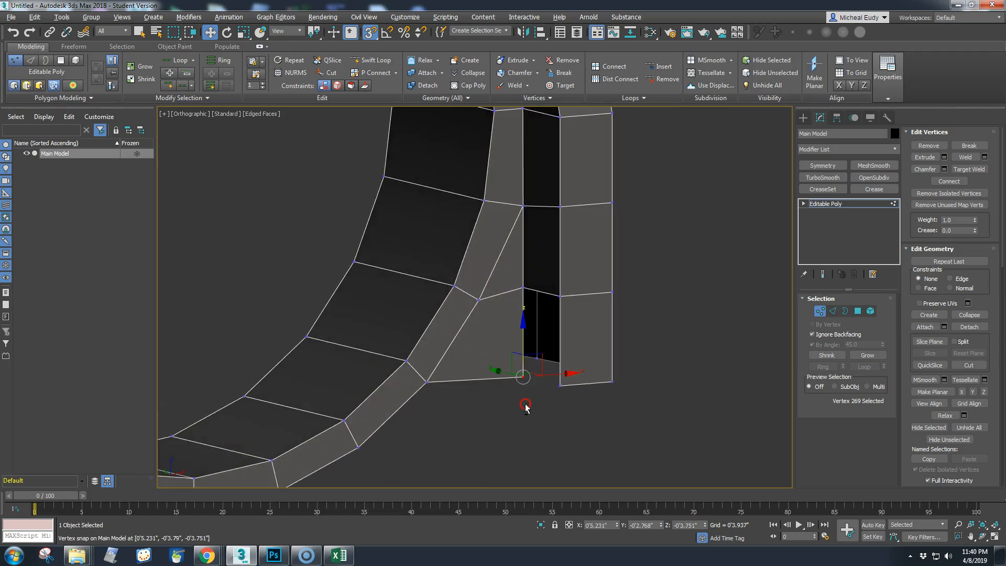
Bridge the ring's lowest vertical edge to the facing bottom inner edge of the right-hand leg.
click(833, 311)
click(559, 331)
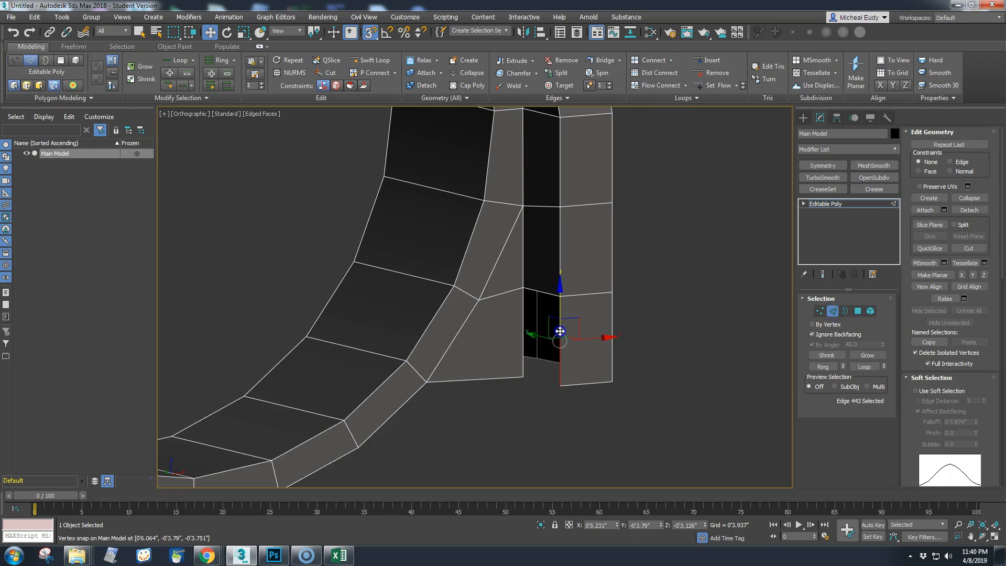
ctrl+click(522, 340)
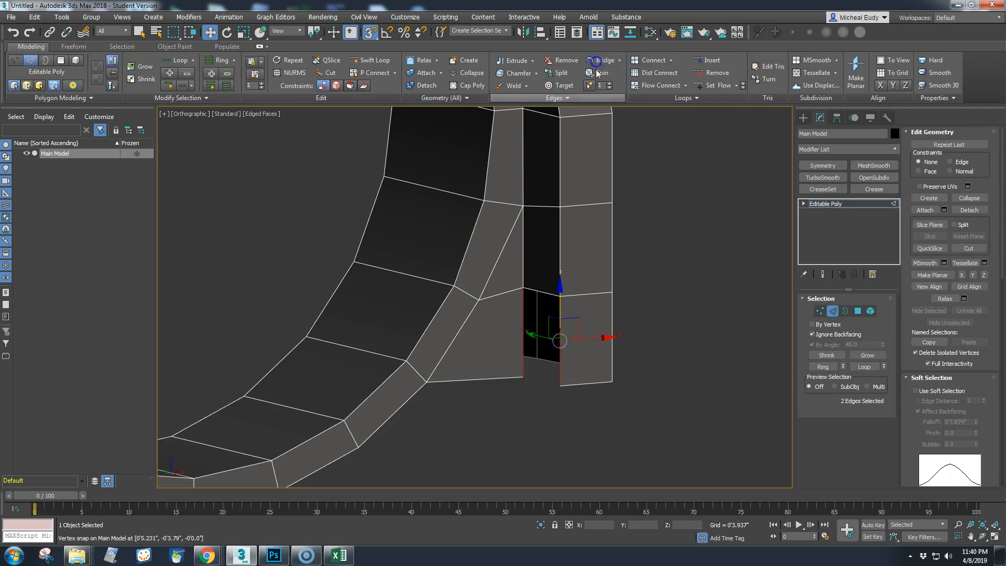
Bridge the matching pair of lowest vertical edges between the ring and the left-hand leg.
middle_drag(330, 285, 469, 294)
scroll(469, 295, down, 3)
alt+middle_drag(338, 339, 285, 343)
click(226, 300)
ctrl+click(208, 310)
click(605, 60)
scroll(388, 298, down, 6)
alt+middle_drag(417, 352, 442, 357)
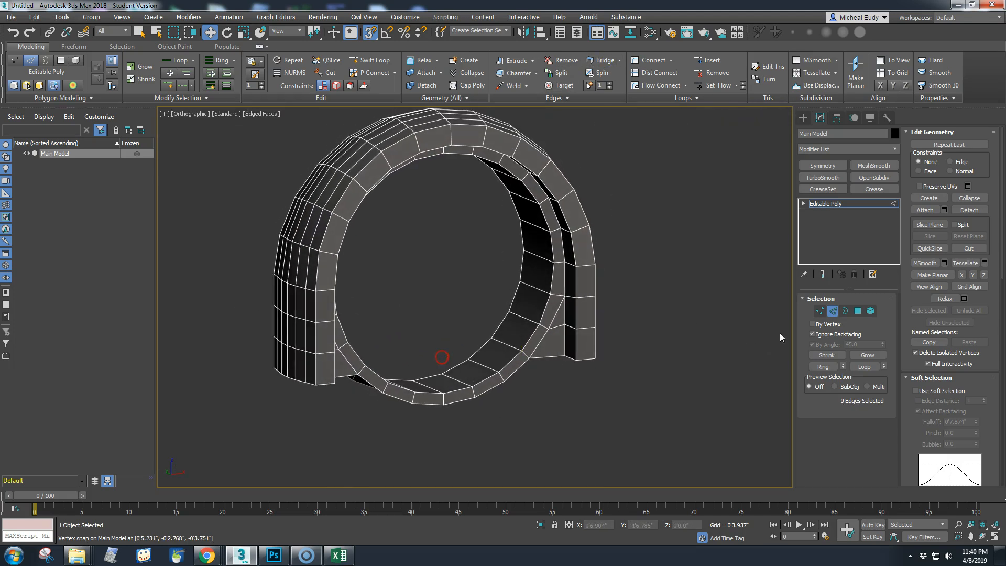
Leave edge level and apply a MeshSmooth modifier to the housing with 3 iterations.
click(832, 311)
click(874, 165)
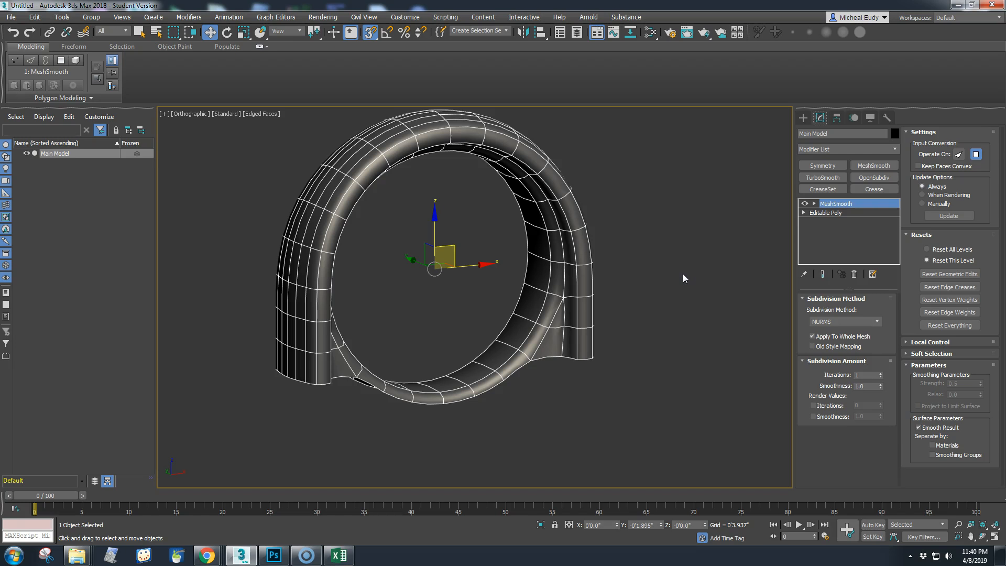
click(880, 373)
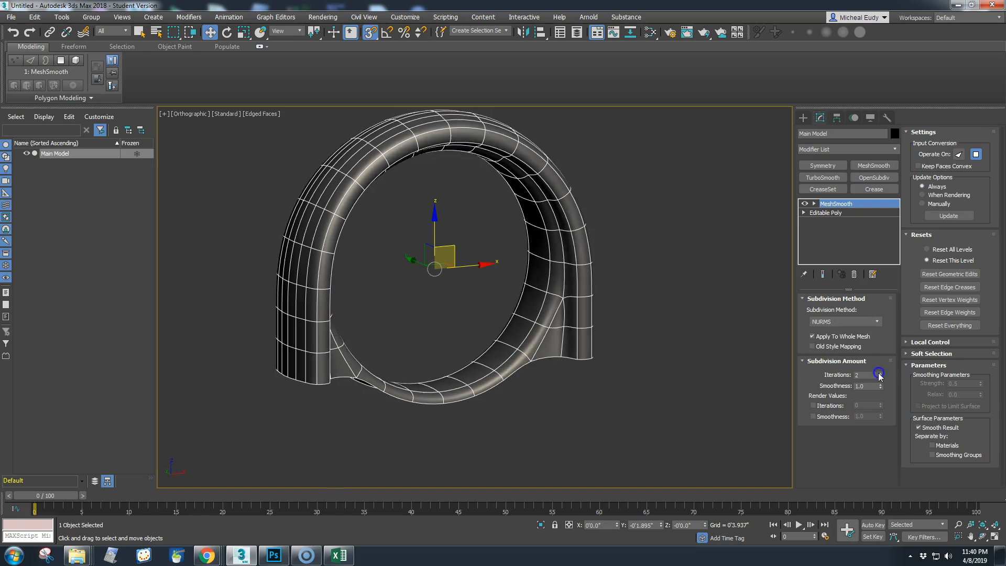
click(881, 373)
scroll(525, 327, down, 4)
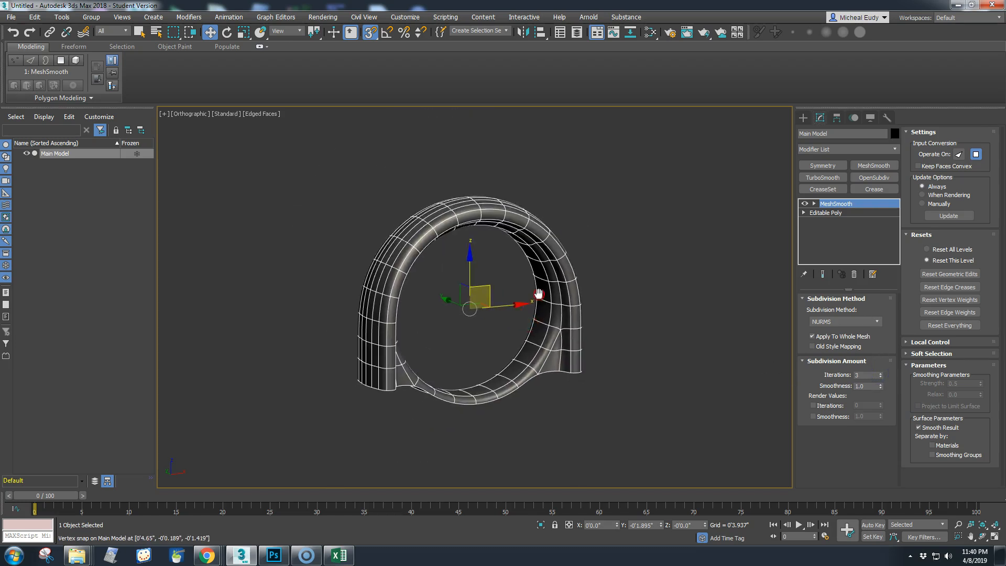
alt+middle_drag(526, 327, 417, 307)
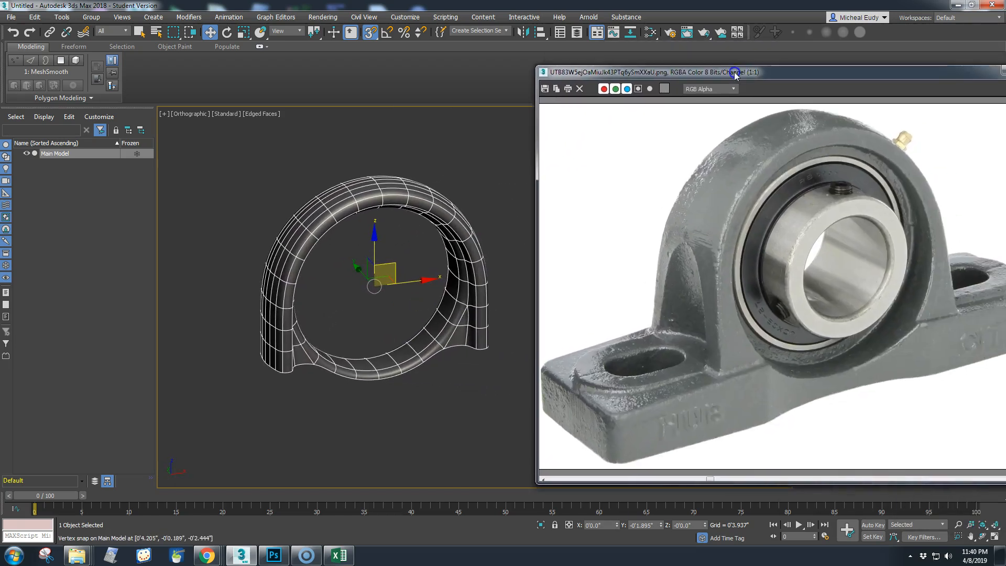
Compare the smoothed housing with the pillow block reference photo from a matching angle, with the viewport widened.
middle_drag(387, 257, 353, 273)
scroll(322, 296, up, 3)
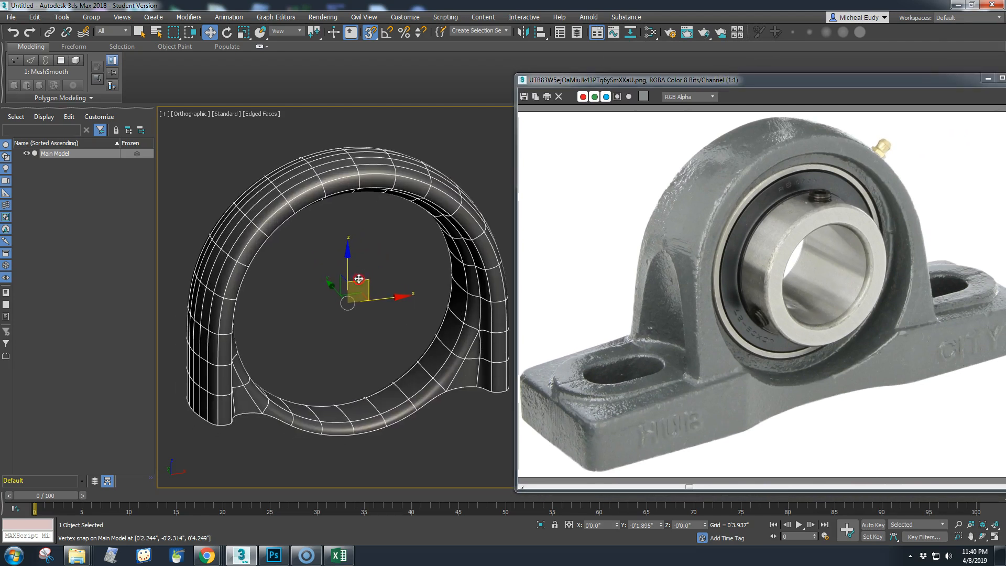
drag(156, 236, 73, 241)
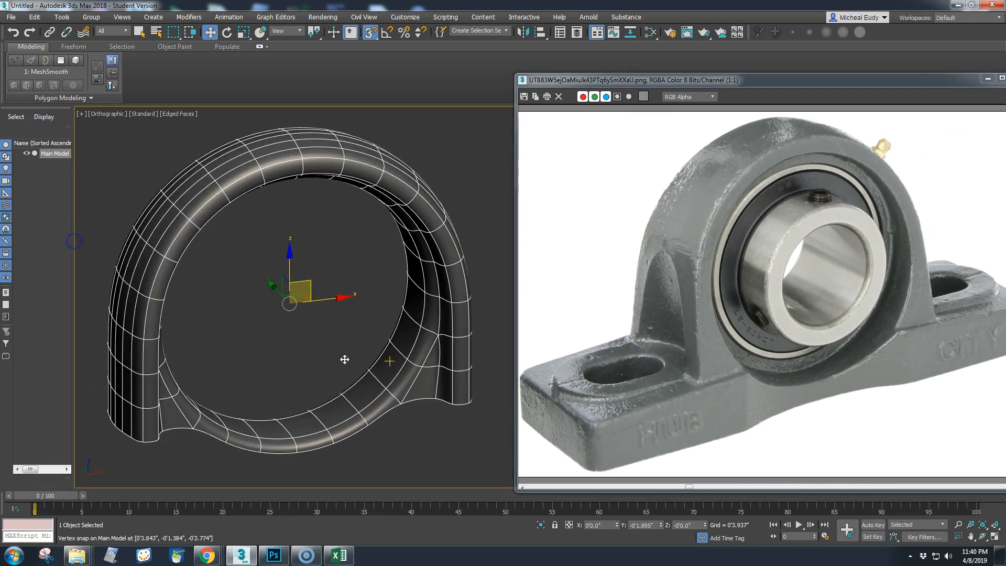
alt+middle_drag(302, 369, 368, 368)
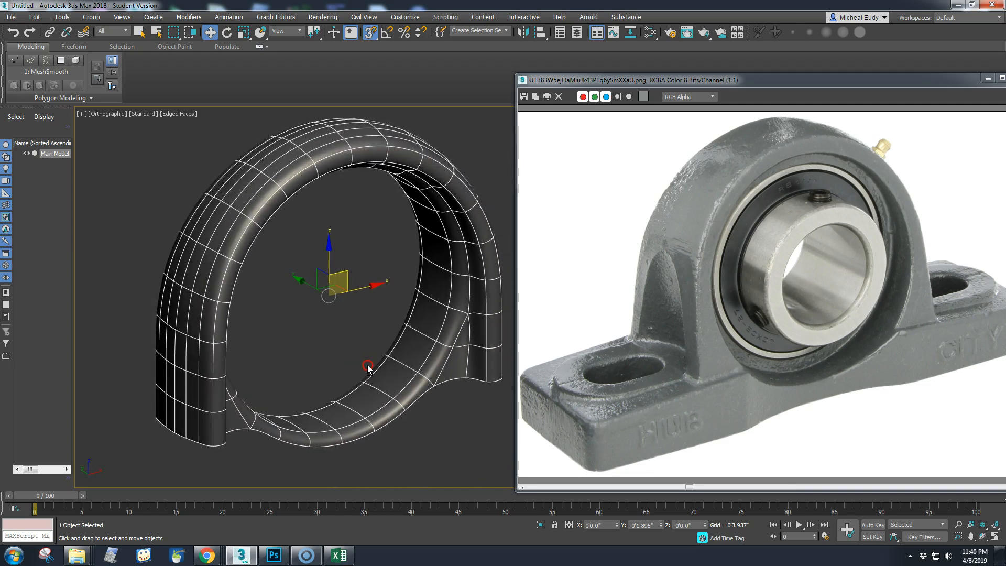
drag(613, 79, 1003, 171)
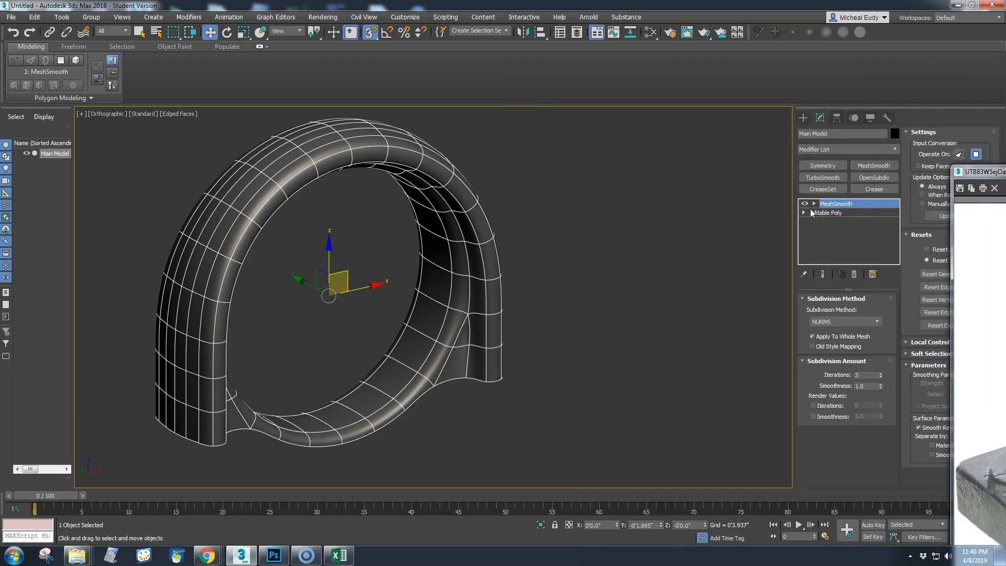
Turn off the MeshSmooth display and return to edge-level editing of the base Editable Poly.
click(805, 203)
click(826, 212)
scroll(445, 384, up, 5)
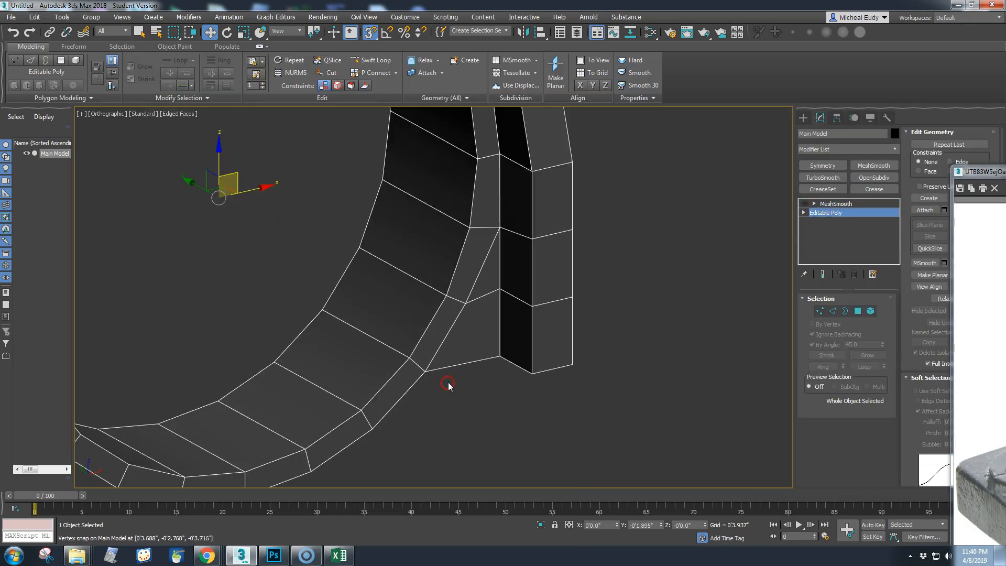
middle_drag(448, 384, 433, 267)
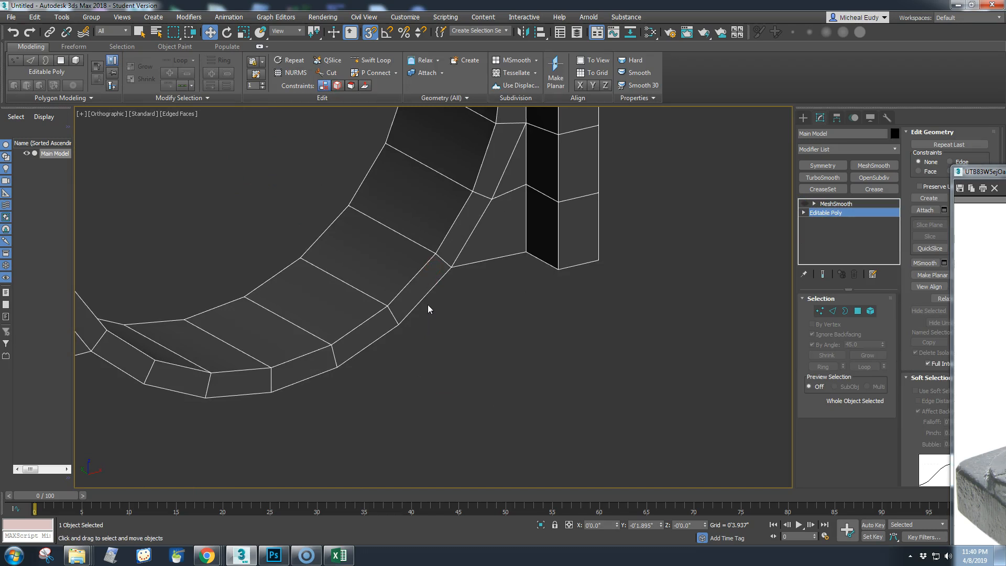
alt+middle_drag(425, 304, 447, 319)
click(833, 310)
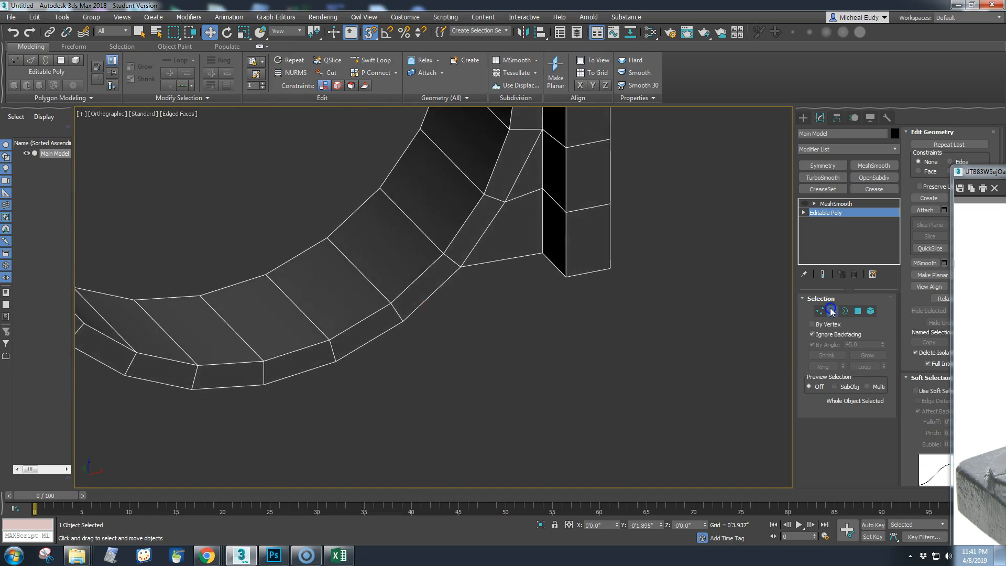
Select the ring's six lowest front outer edges together with the adjoining bottom edge of the bridge to the right-hand leg.
click(443, 285)
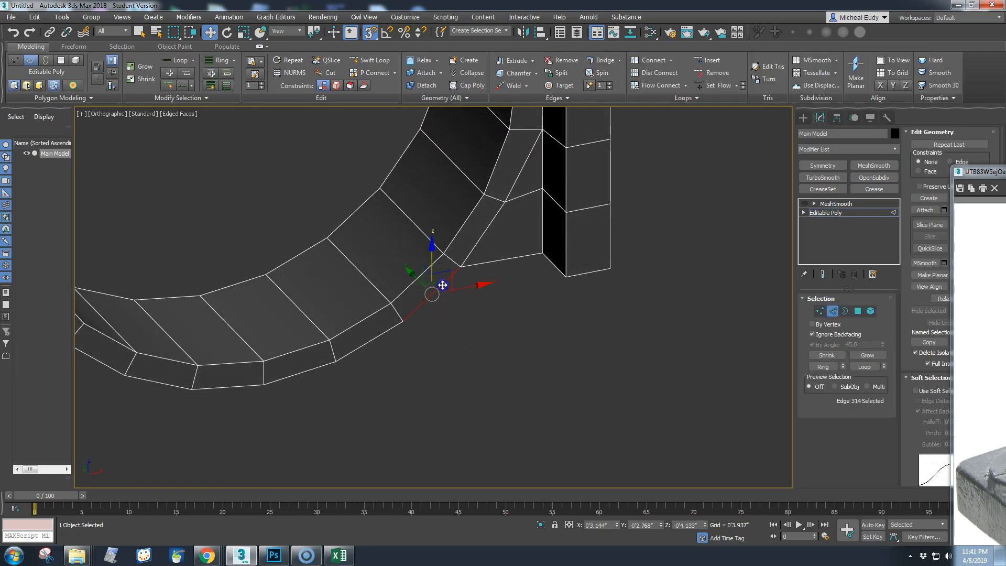
ctrl+click(497, 262)
ctrl+click(370, 341)
ctrl+click(299, 373)
ctrl+click(228, 388)
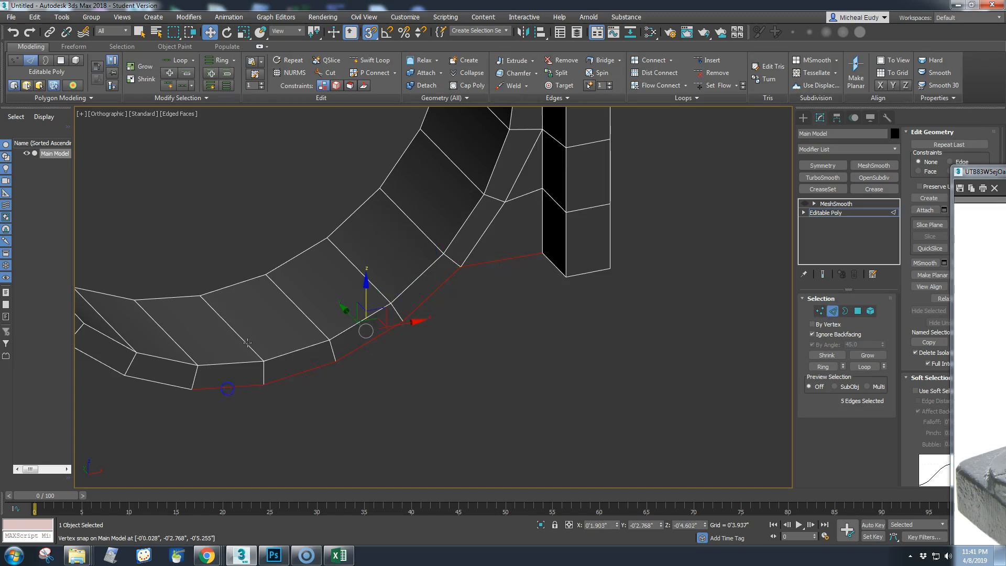
middle_drag(272, 316, 432, 310)
middle_drag(385, 366, 325, 355)
mouse_move(350, 325)
alt+middle_down()
mouse_move(438, 332)
mouse_move(355, 321)
mouse_move(364, 322)
alt+middle_up()
ctrl+click(366, 310)
ctrl+click(325, 278)
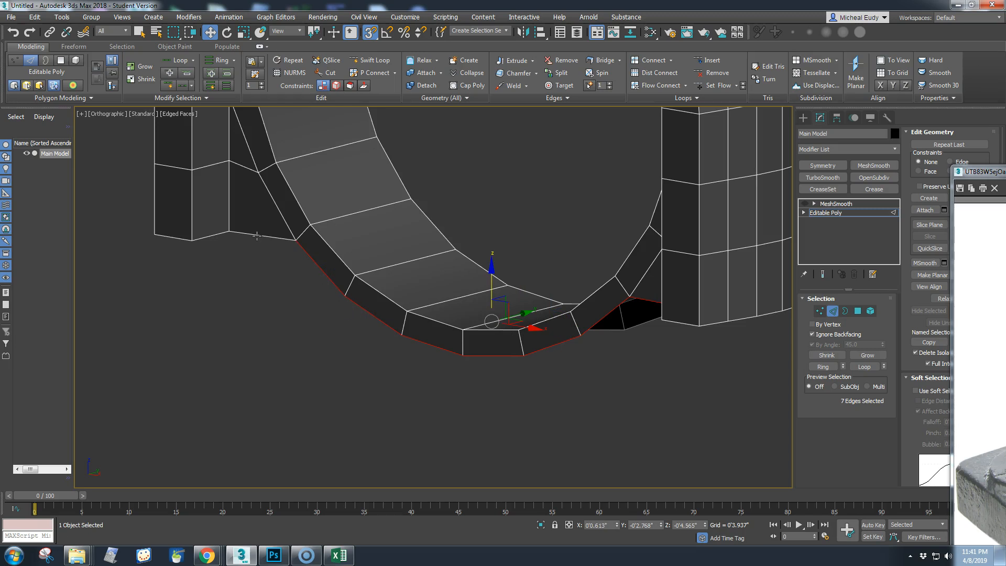
mouse_move(330, 310)
alt+middle_down()
mouse_move(292, 317)
mouse_move(329, 301)
mouse_move(353, 305)
mouse_move(338, 326)
alt+middle_up()
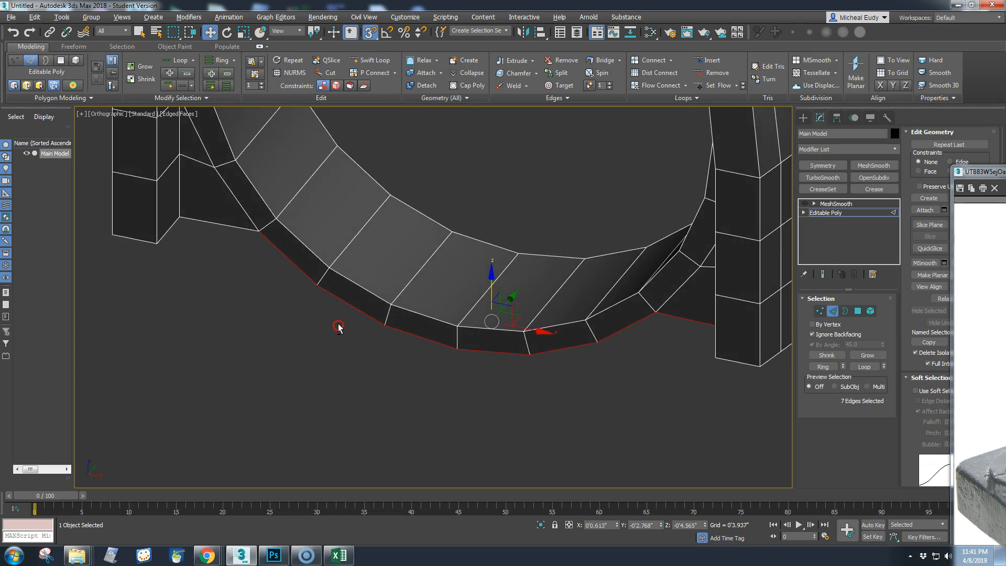
Turn off snapping, deselect the leg bridge edge and extrude the six ring edges forward along Y to about Y -0'3.269".
drag(512, 294, 464, 330)
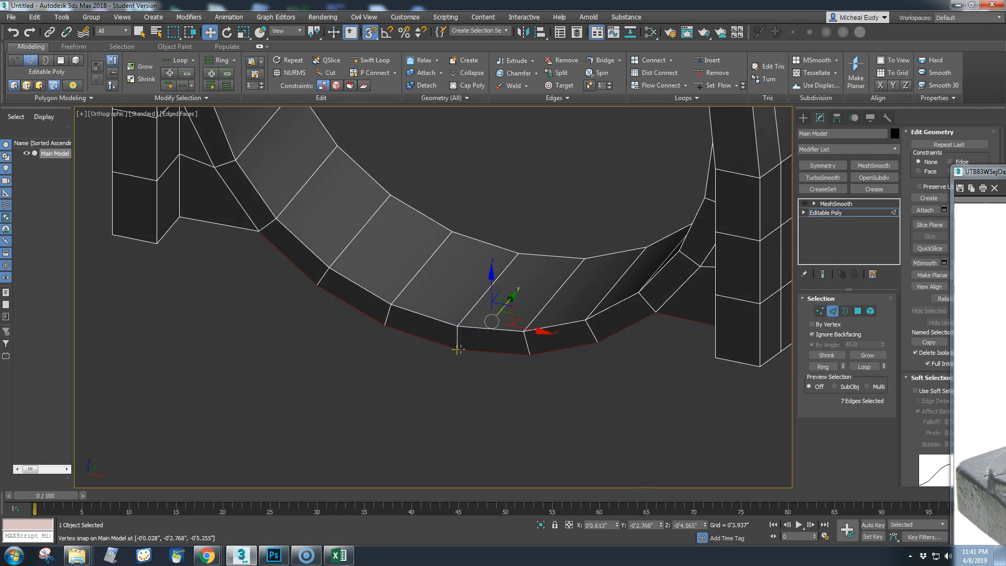
alt+middle_drag(631, 367, 597, 375)
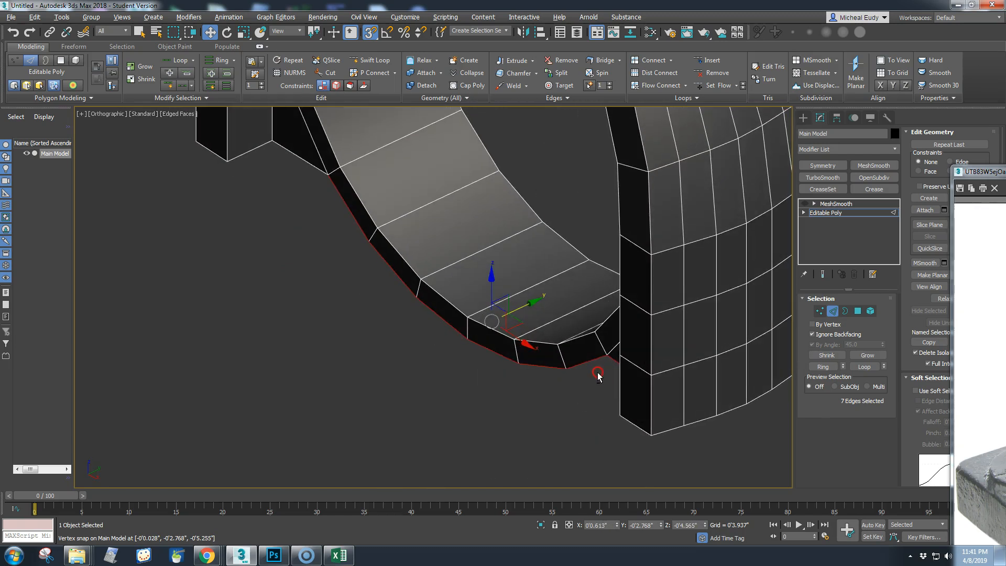
key(s)
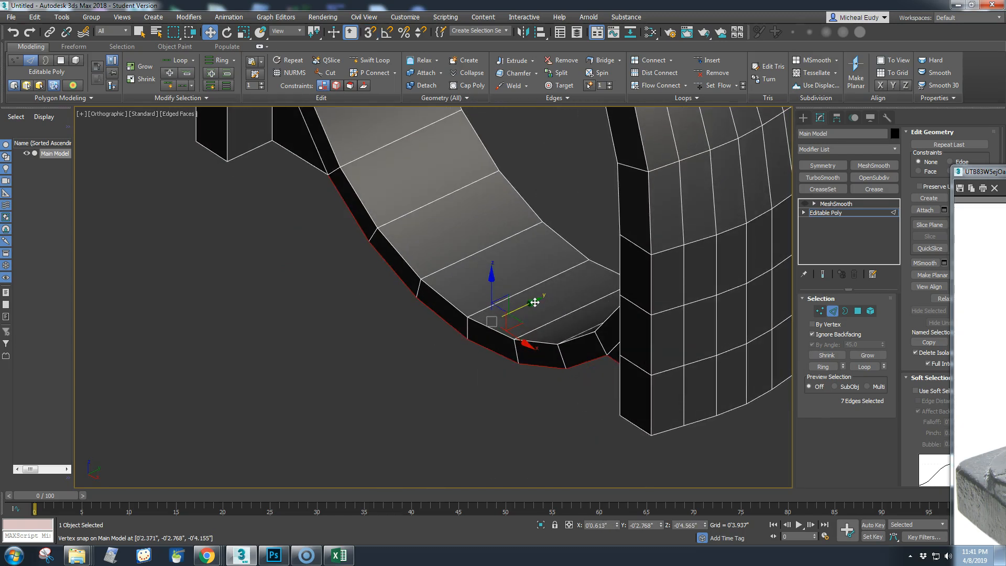
shift+drag(534, 302, 519, 305)
key(ctrl+z)
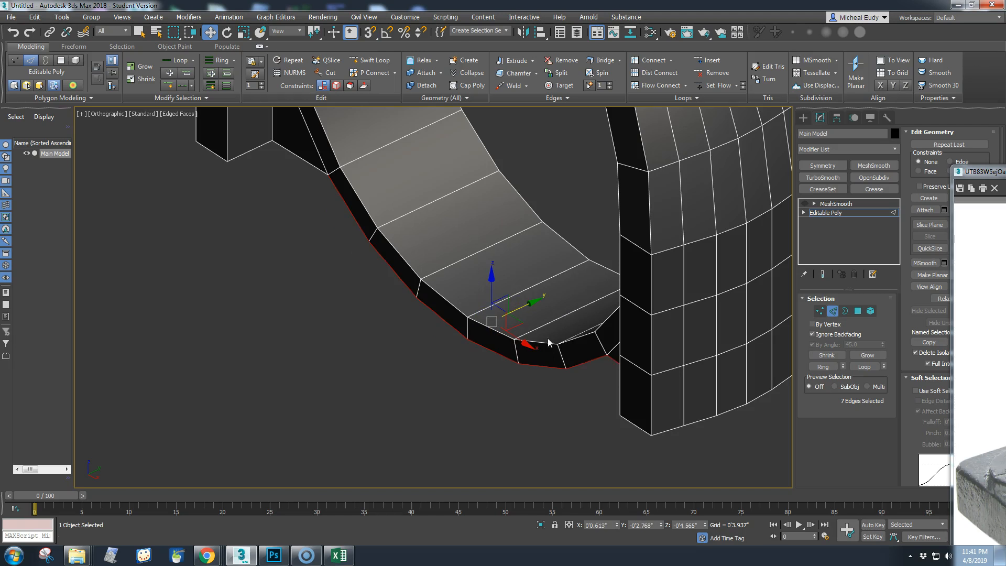
alt+click(616, 361)
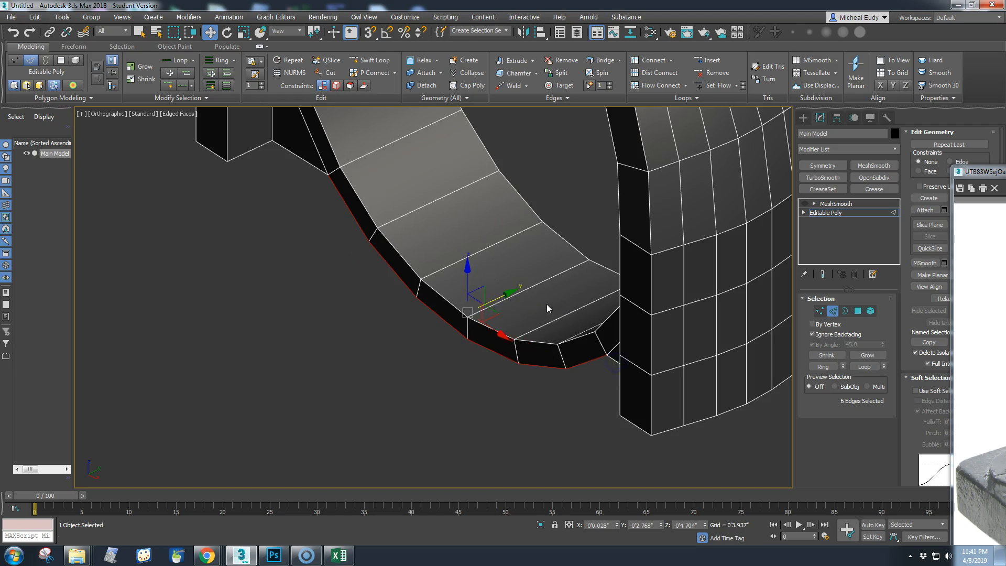
shift+drag(510, 293, 486, 303)
Move the six extruded edges farther forward in the Right view, to about Y -0'3.794".
mouse_move(486, 302)
alt+middle_down()
mouse_move(461, 282)
mouse_move(471, 311)
alt+middle_up()
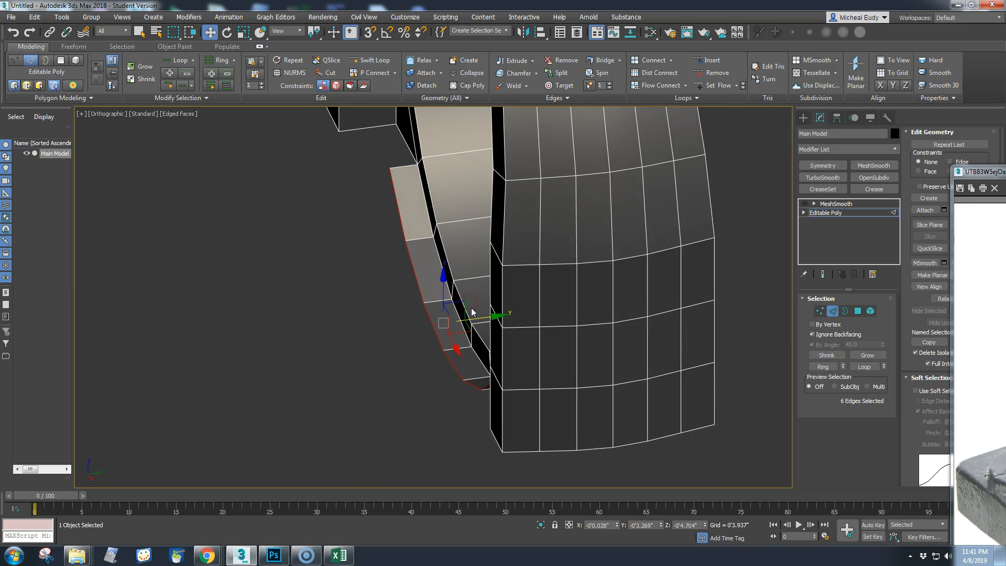
key(v)
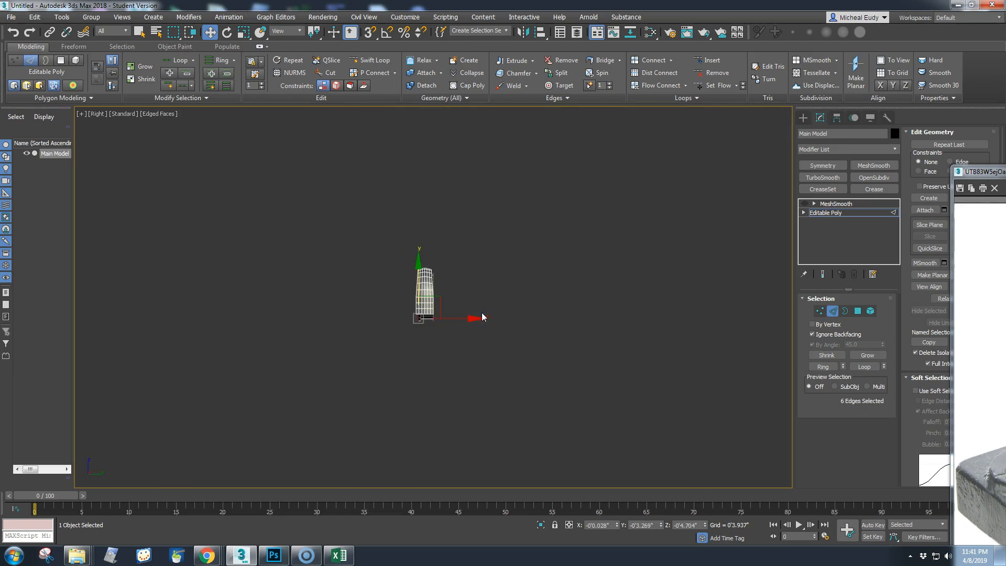
key(z)
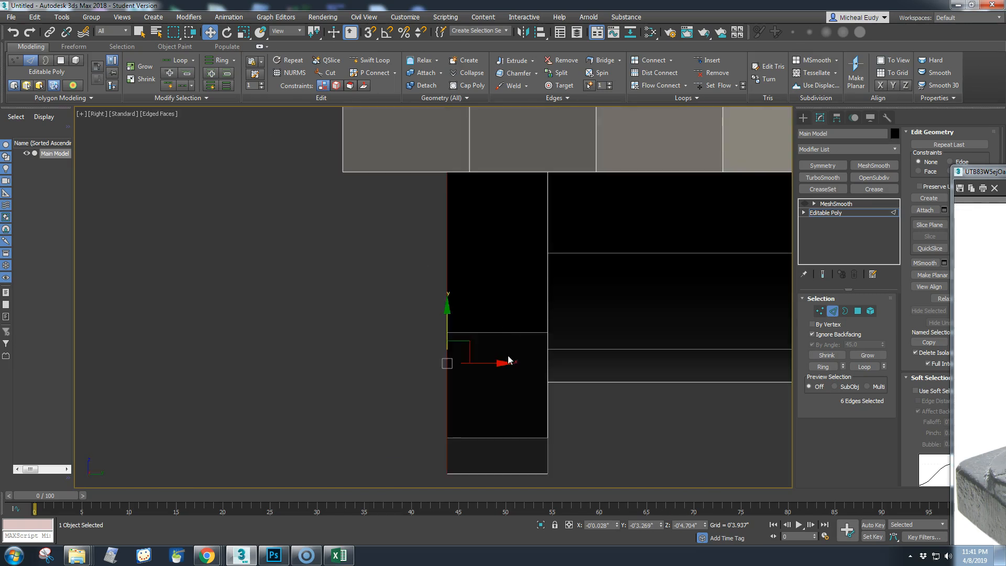
click(432, 360)
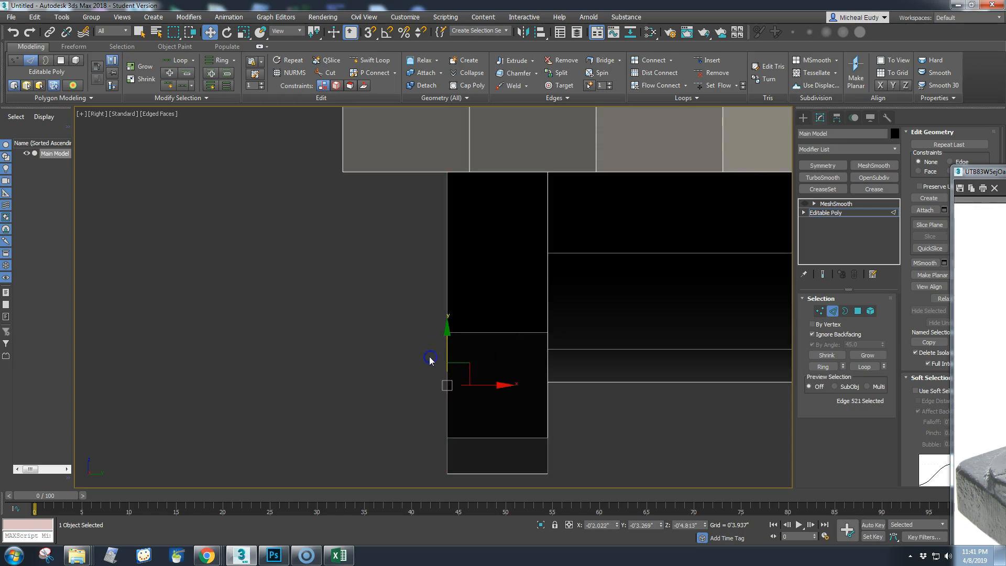
key(ctrl+z)
drag(504, 362, 397, 351)
scroll(398, 352, down, 5)
Extrude the six front edges straight down along Z to about Z -0'6.594" to form a front wall.
mouse_move(398, 354)
alt+middle_down()
mouse_move(419, 356)
mouse_move(390, 348)
alt+middle_up()
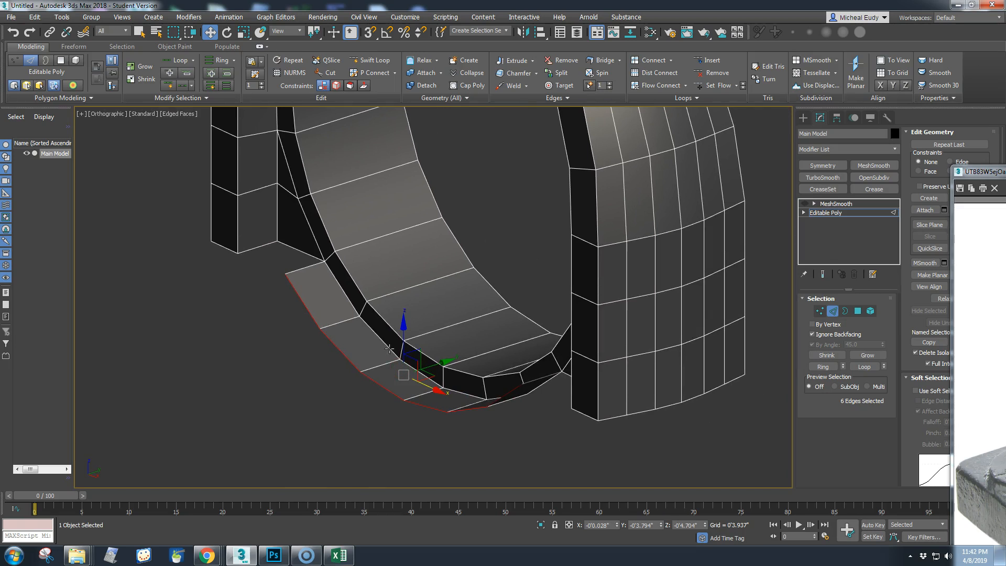
alt+middle_drag(325, 284, 340, 313)
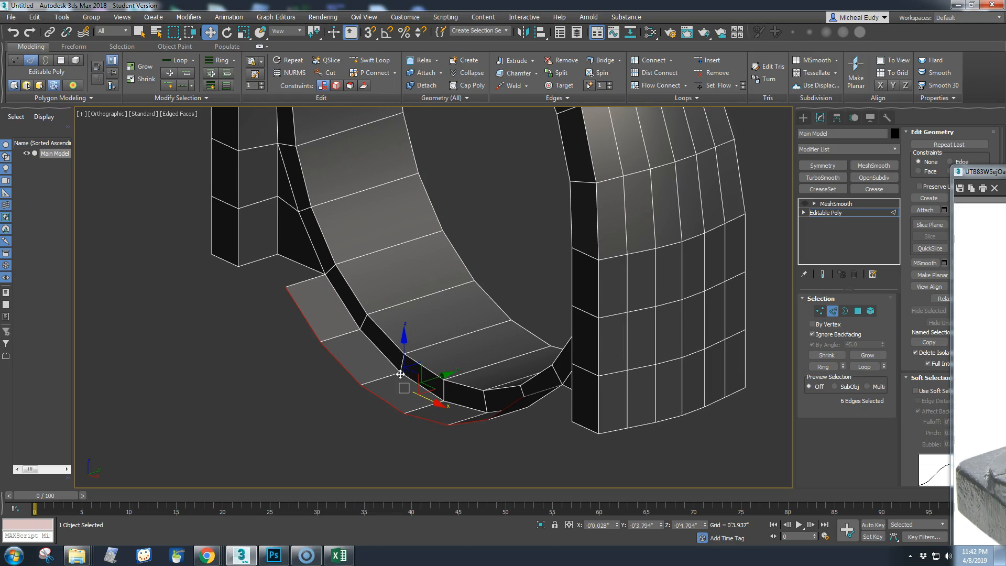
shift+drag(404, 344, 411, 429)
scroll(422, 363, down, 5)
alt+middle_drag(422, 362, 454, 376)
Move the reference photo aside and make the wall's curved bottom edges planar in Z from the Front view.
key(f)
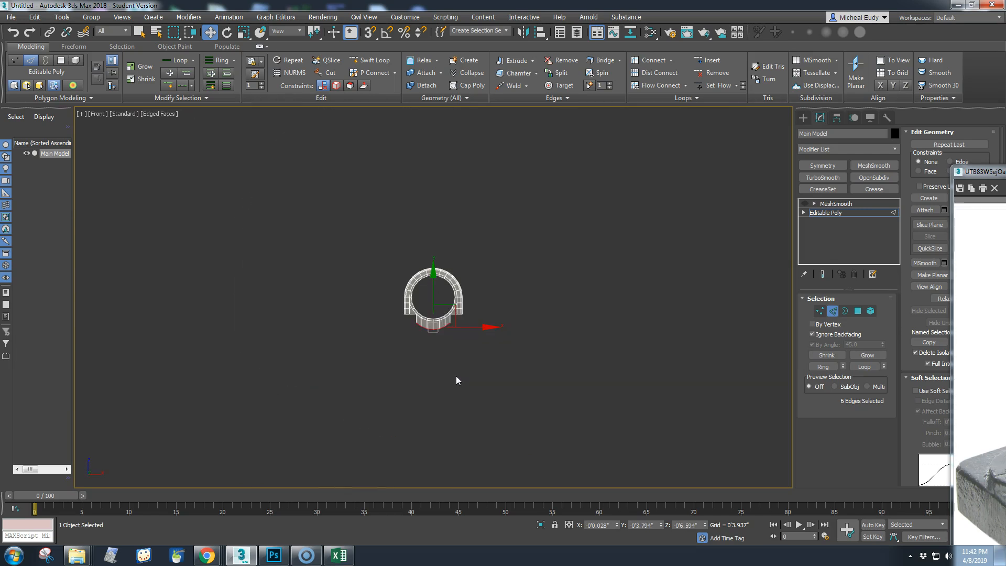
key(z)
scroll(606, 382, down, 5)
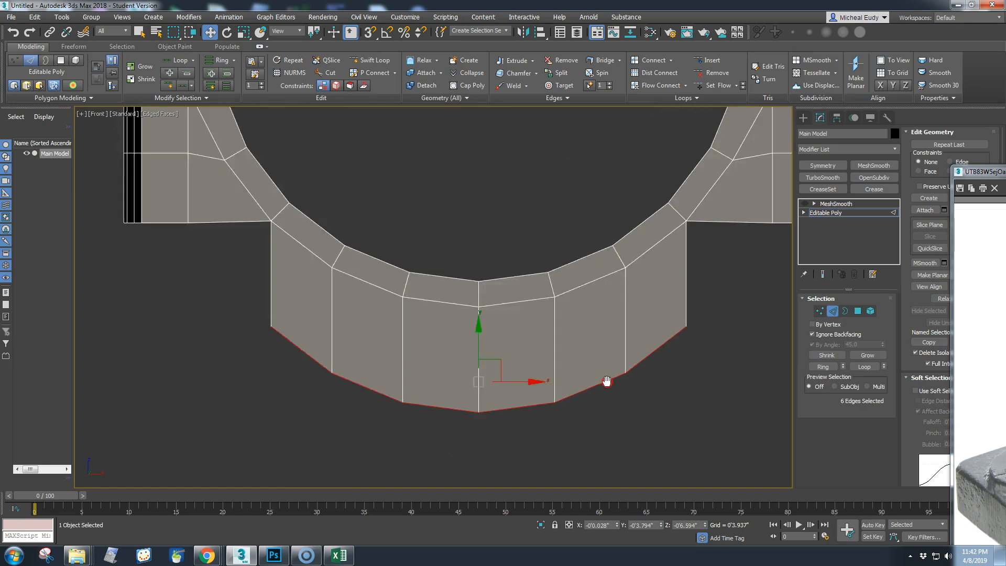
drag(973, 172, 1005, 173)
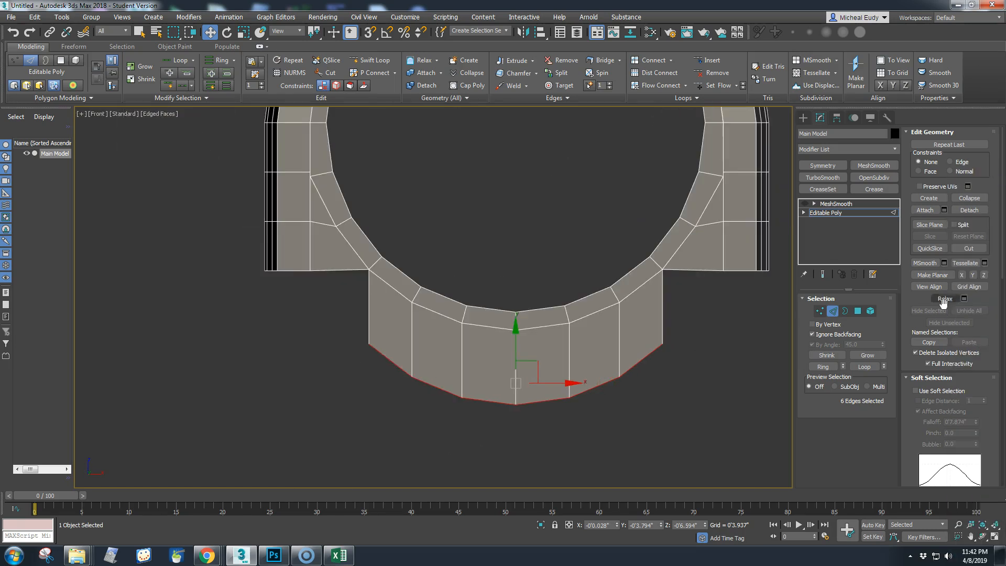
click(973, 274)
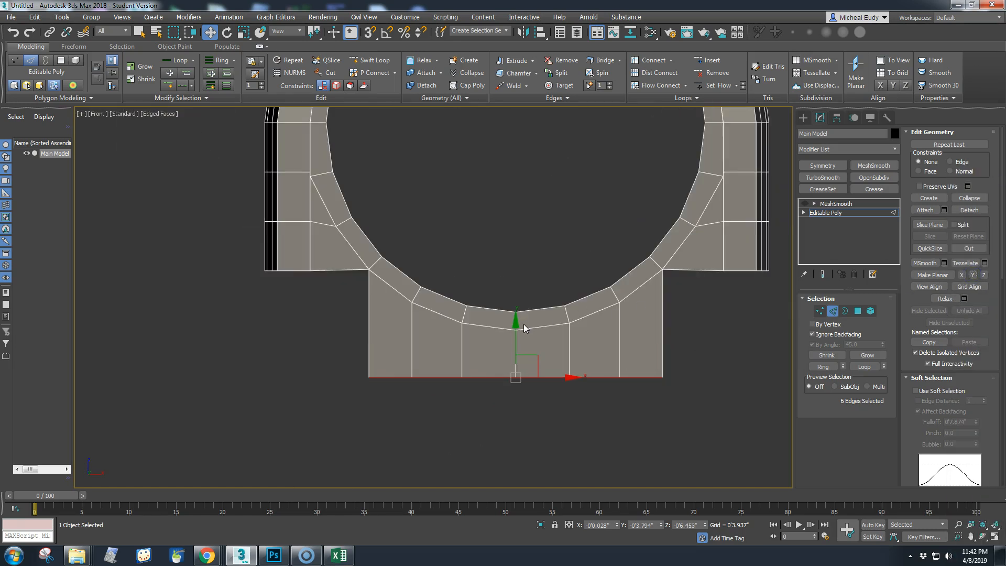
Enter polygon-level editing near the right-hand leg bridge and turn off Ignore Backfacing.
alt+middle_drag(534, 332, 519, 350)
middle_drag(583, 296, 493, 341)
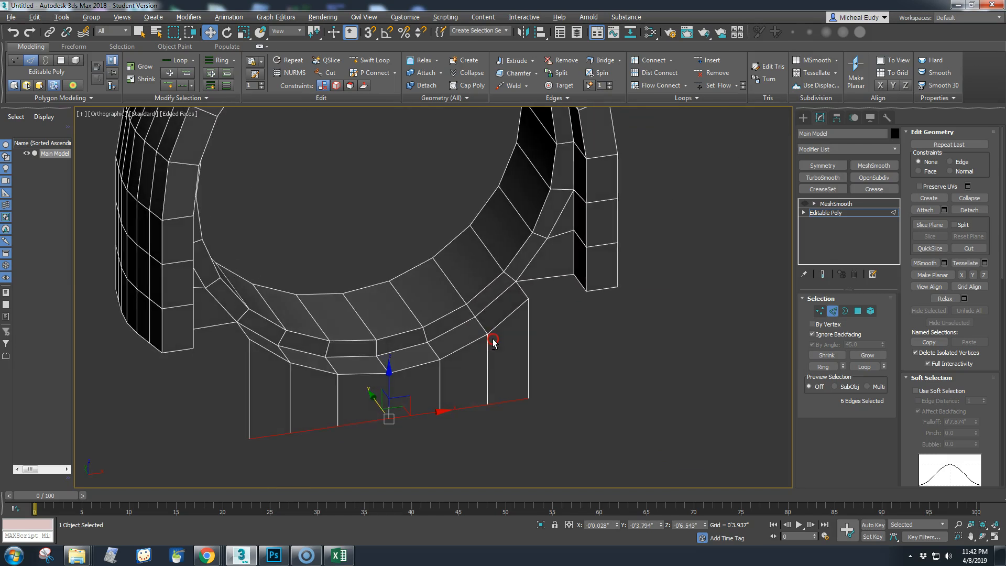
scroll(533, 282, up, 2)
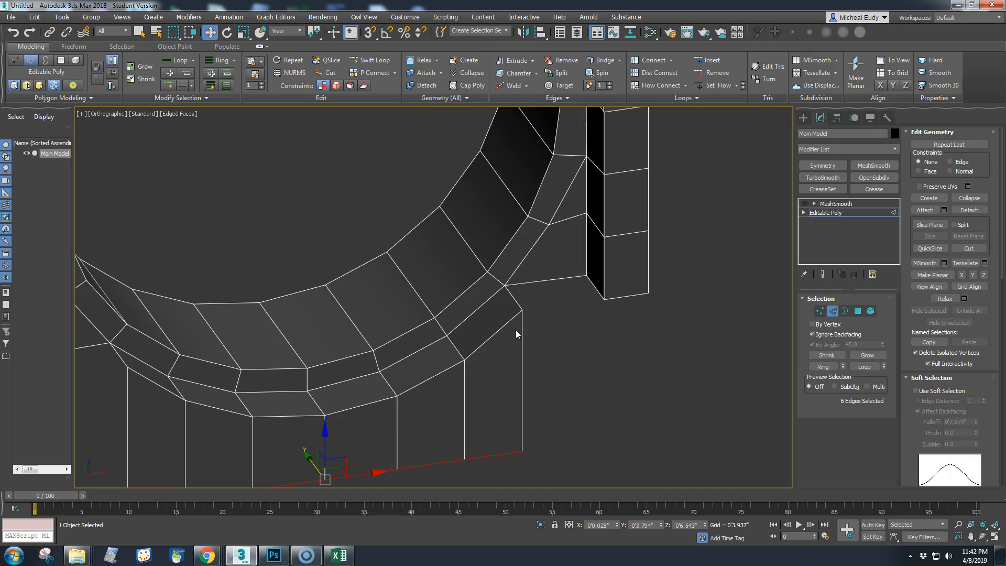
click(857, 311)
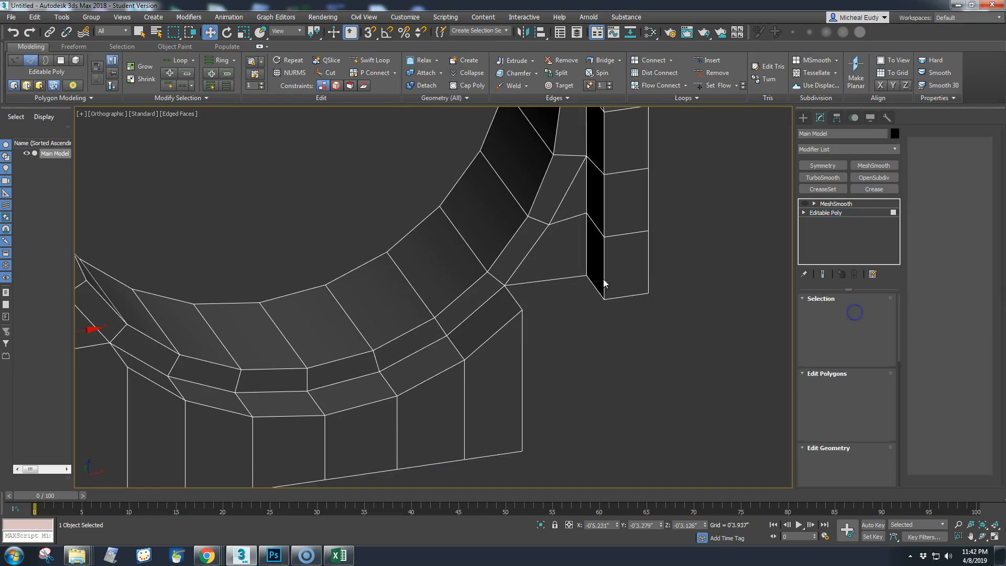
double_click(559, 267)
click(580, 317)
click(812, 334)
click(812, 344)
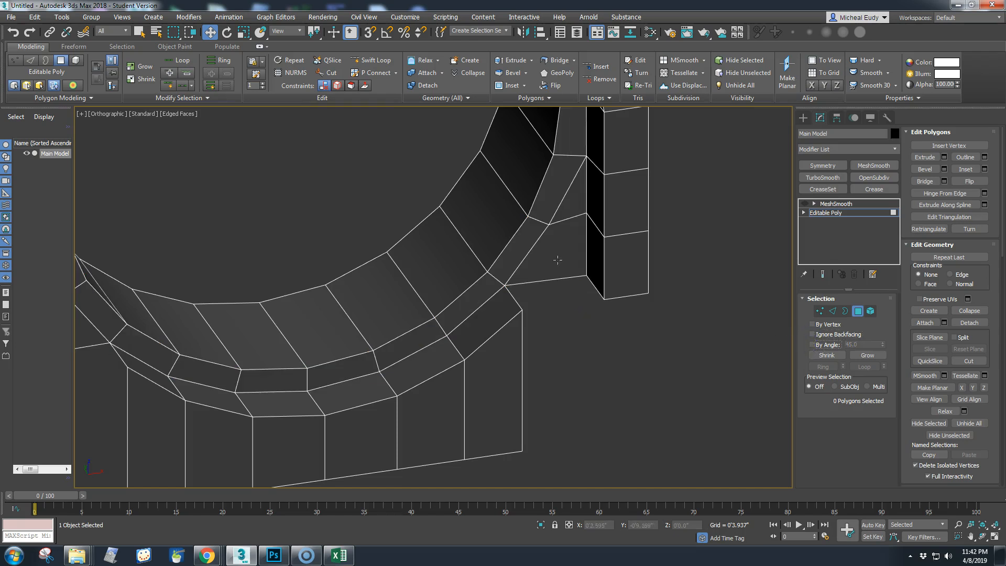
Delete the two lowest bridge polygons between ring and right-hand leg, plus the two adjoining polygons on the leg's inner side.
click(566, 230)
ctrl+click(569, 203)
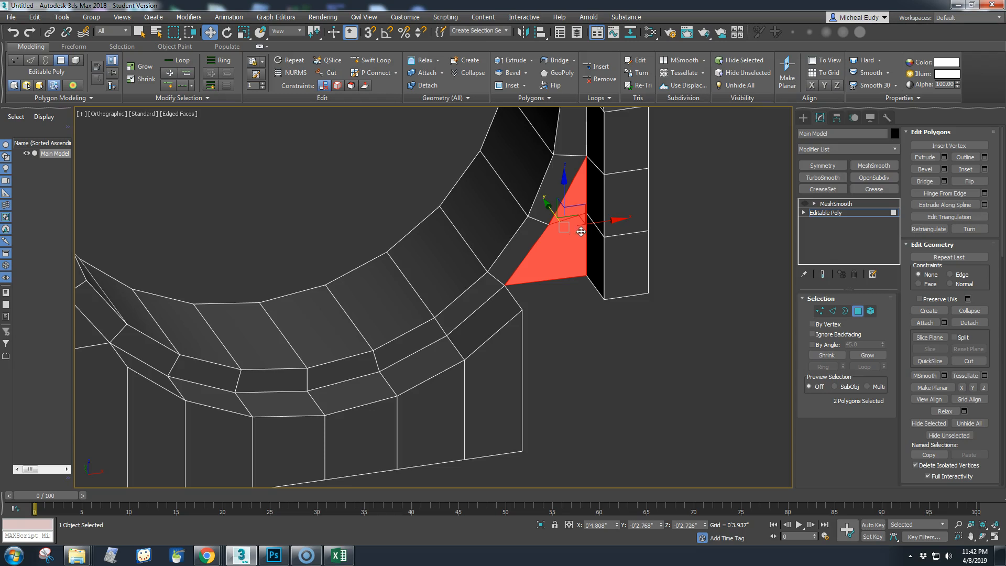
ctrl+click(589, 211)
ctrl+click(590, 259)
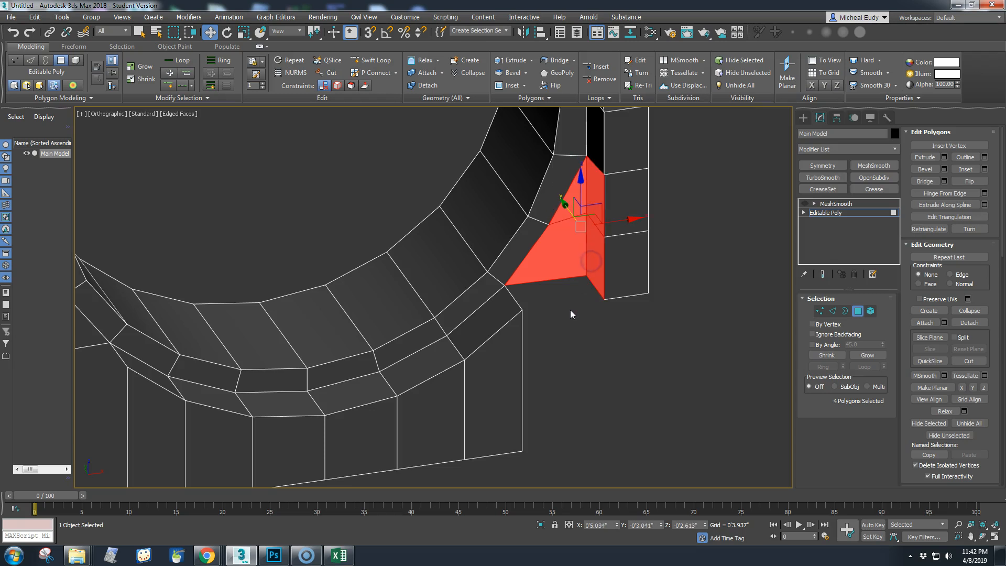
key(Delete)
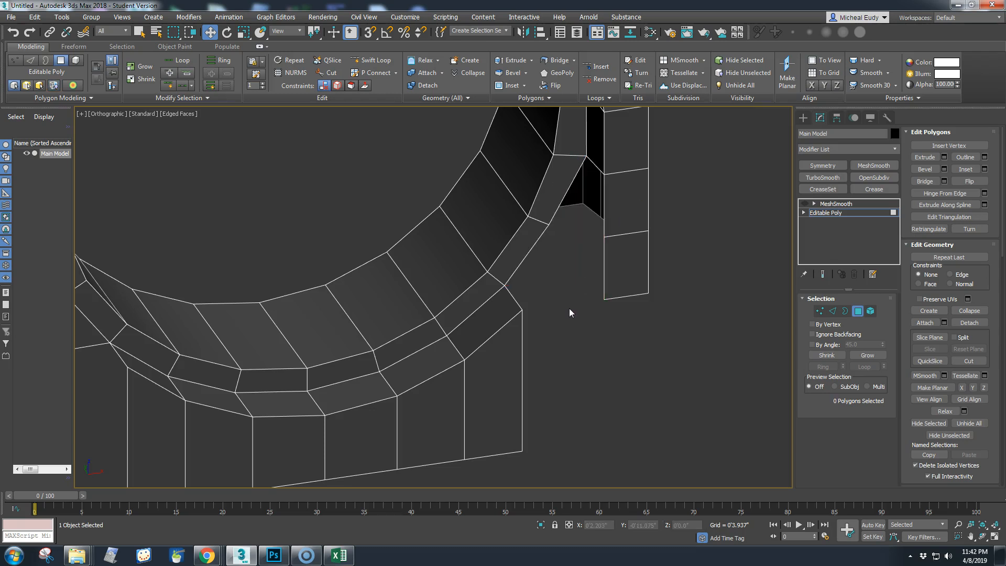
Extrude the two exposed ring edges beside the right-hand leg forward along Y to about Y -0'3.824".
click(832, 312)
click(521, 260)
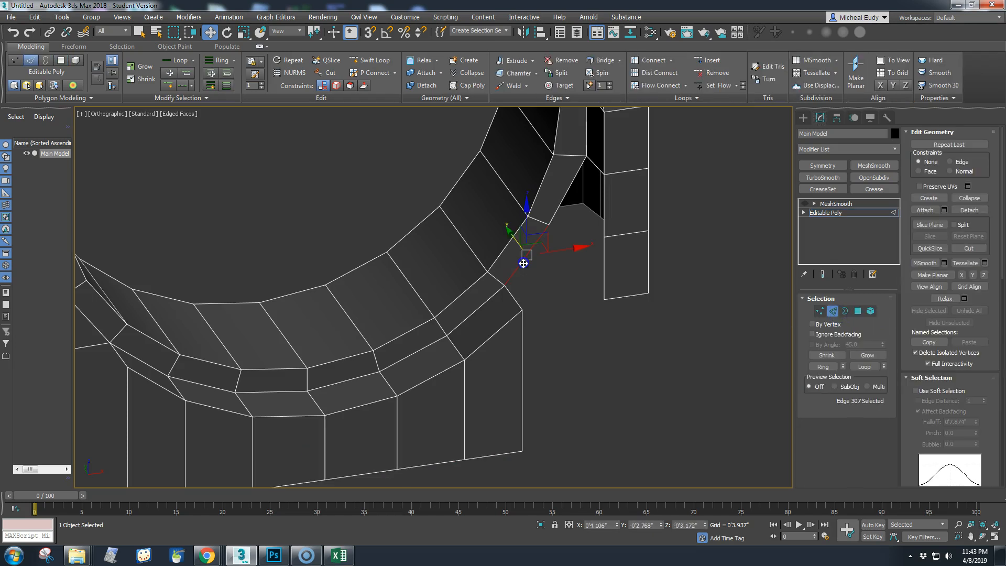
ctrl+click(557, 213)
shift+drag(534, 207, 555, 230)
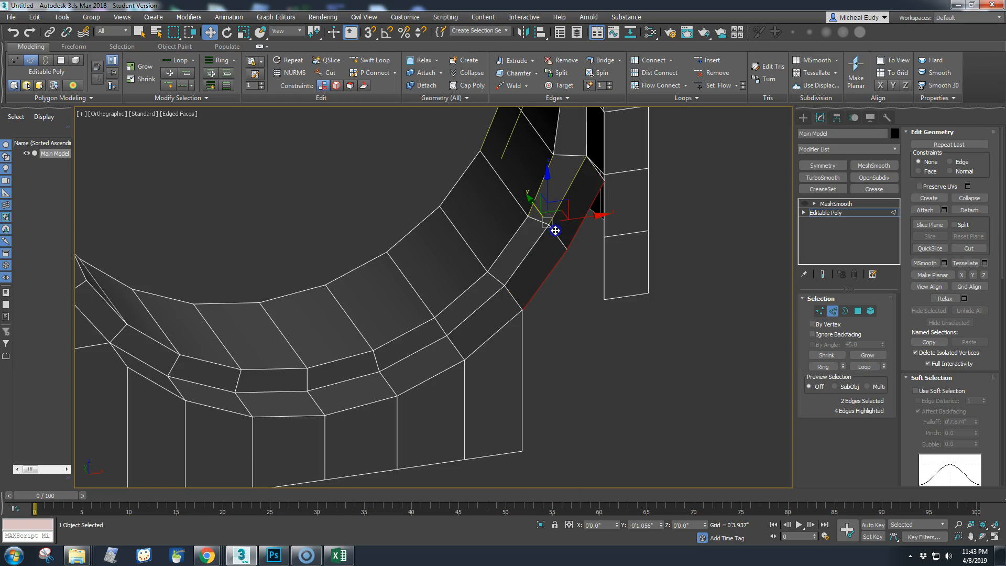
shift+drag(556, 230, 568, 233)
Target weld the new strip's upper corner vertex to the adjacent inner corner vertex of the right-hand leg.
scroll(599, 238, up, 5)
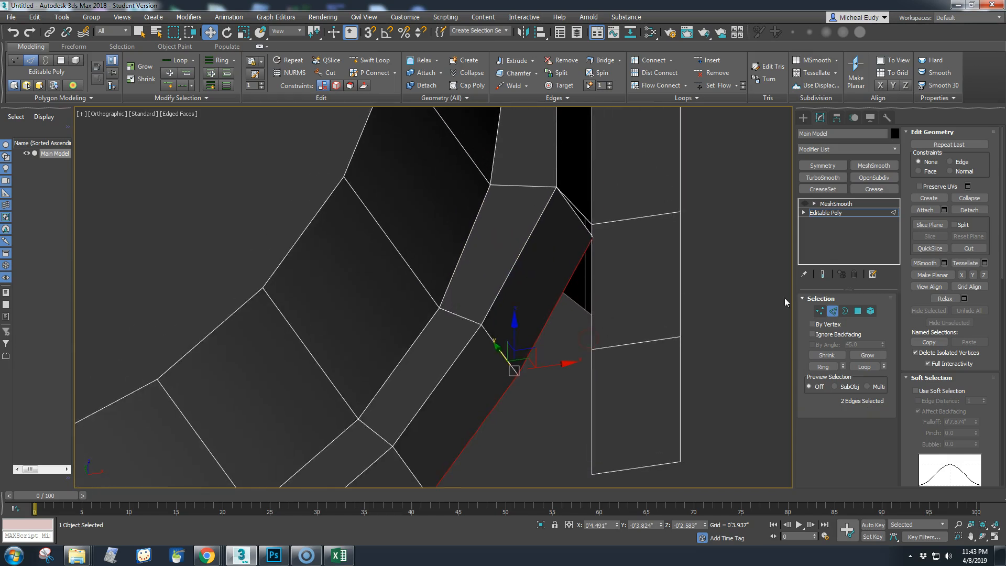
click(821, 311)
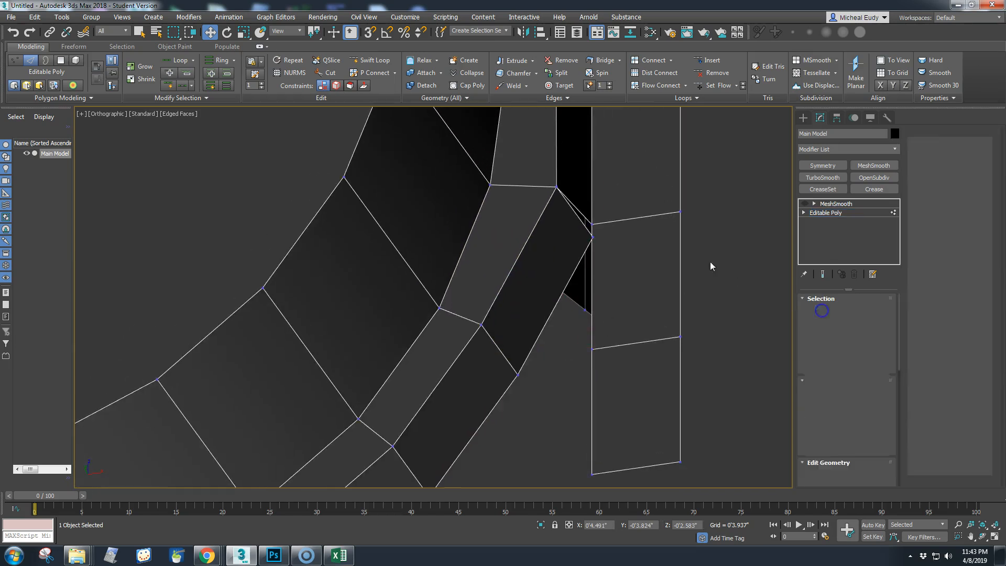
click(559, 87)
click(592, 225)
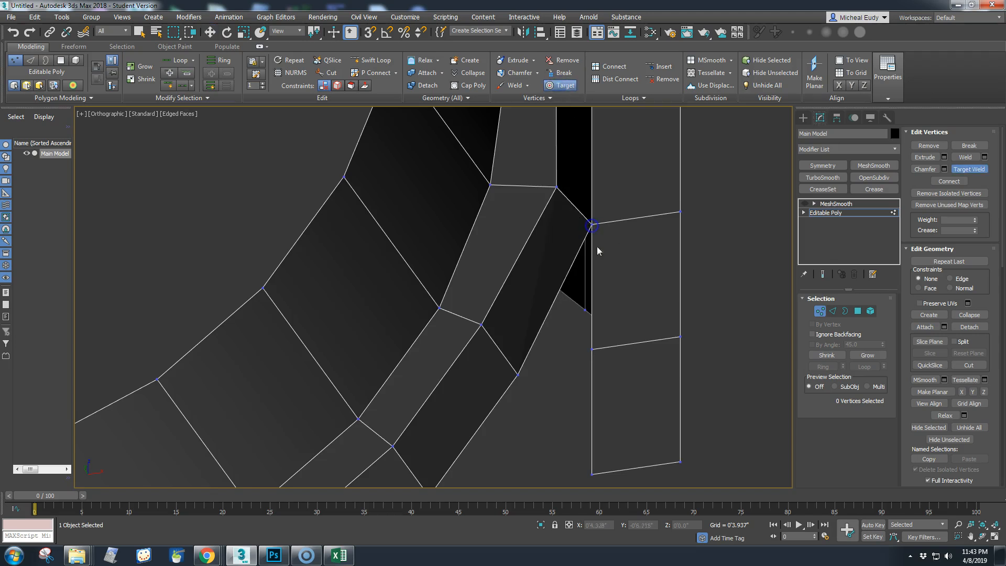
Pull the new strip's loose lower vertex clear of the wall corner and target weld it to the wall's upper corner vertex.
scroll(556, 366, down, 2)
middle_drag(556, 365, 599, 245)
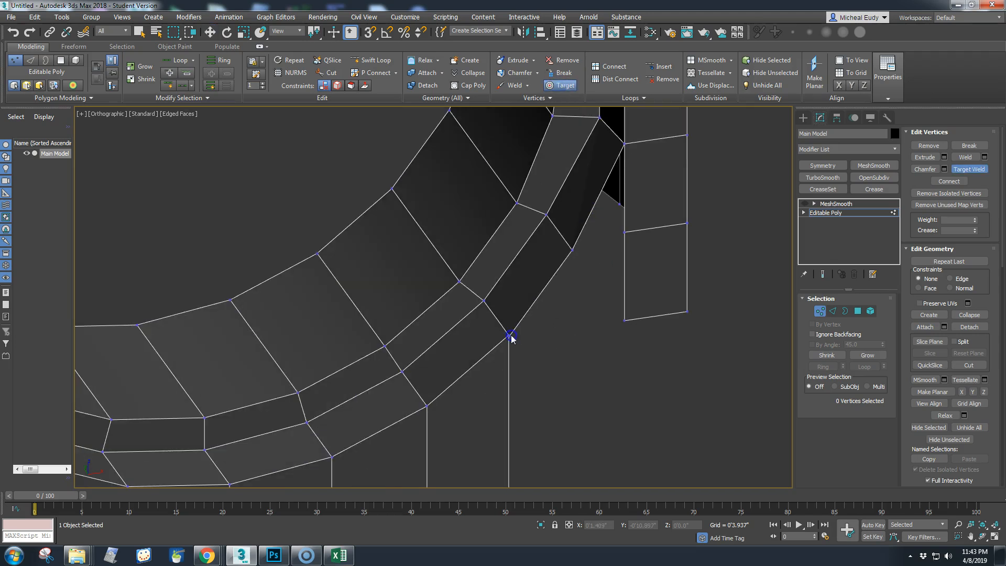
key(w)
scroll(523, 332, up, 3)
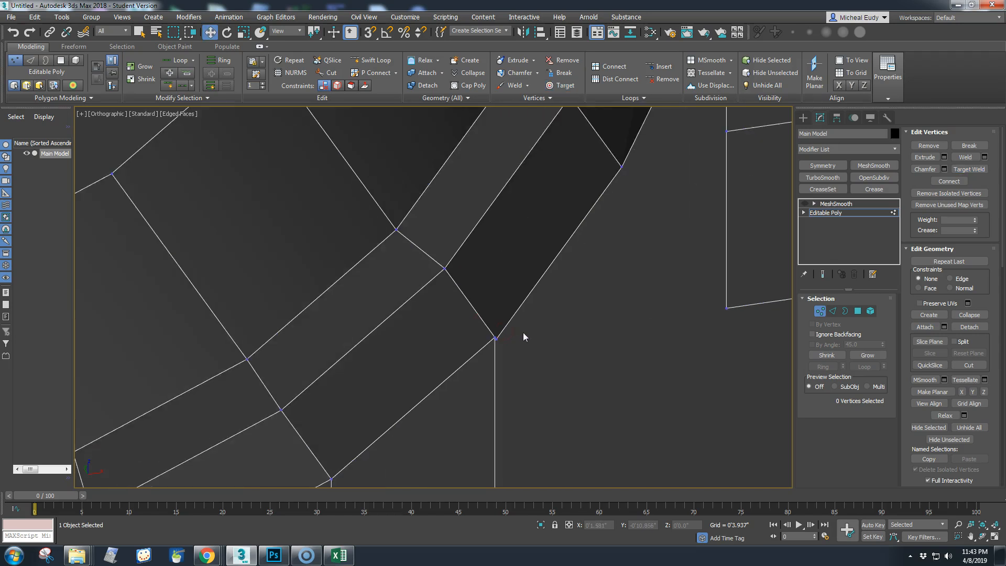
click(495, 338)
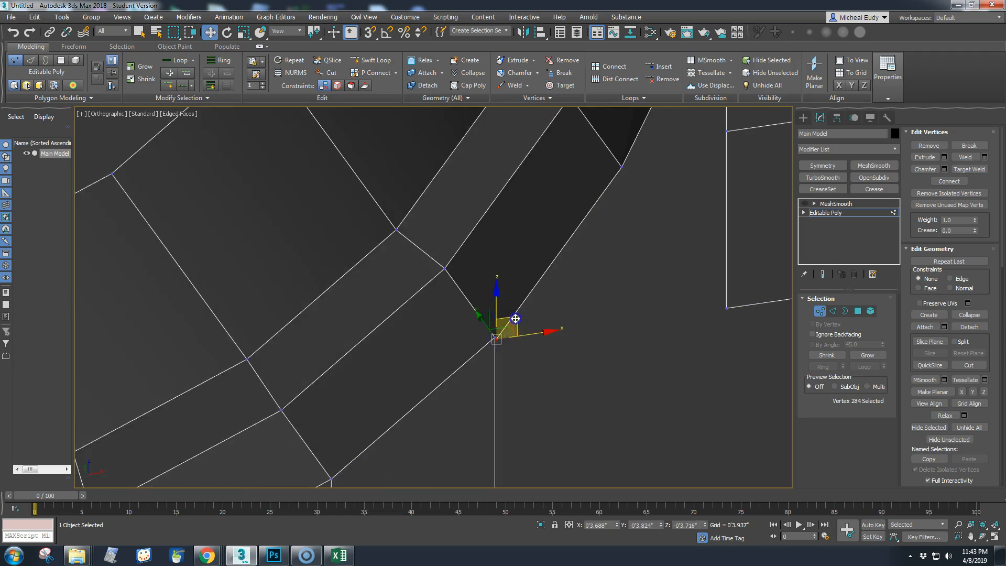
drag(513, 319, 528, 305)
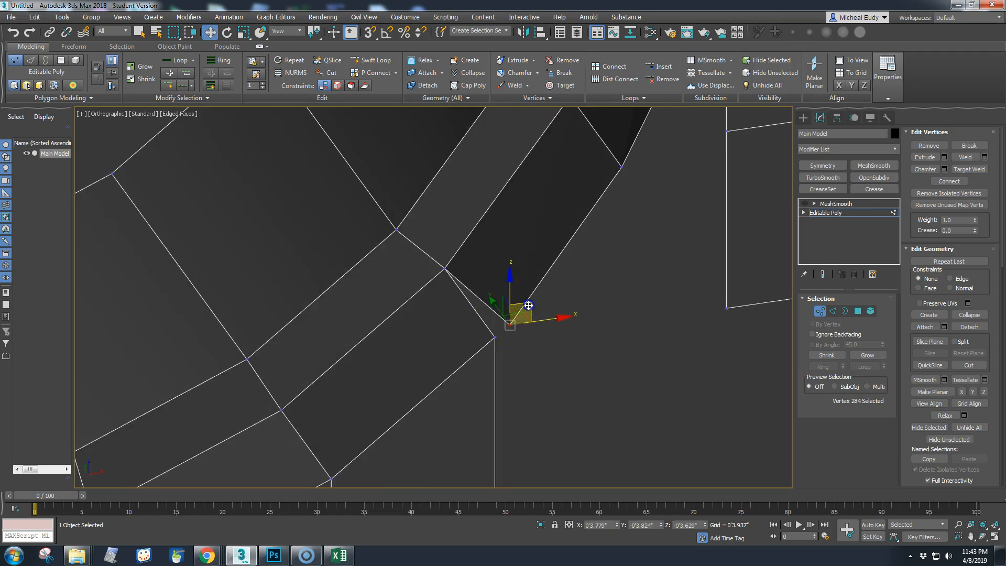
click(570, 86)
click(510, 325)
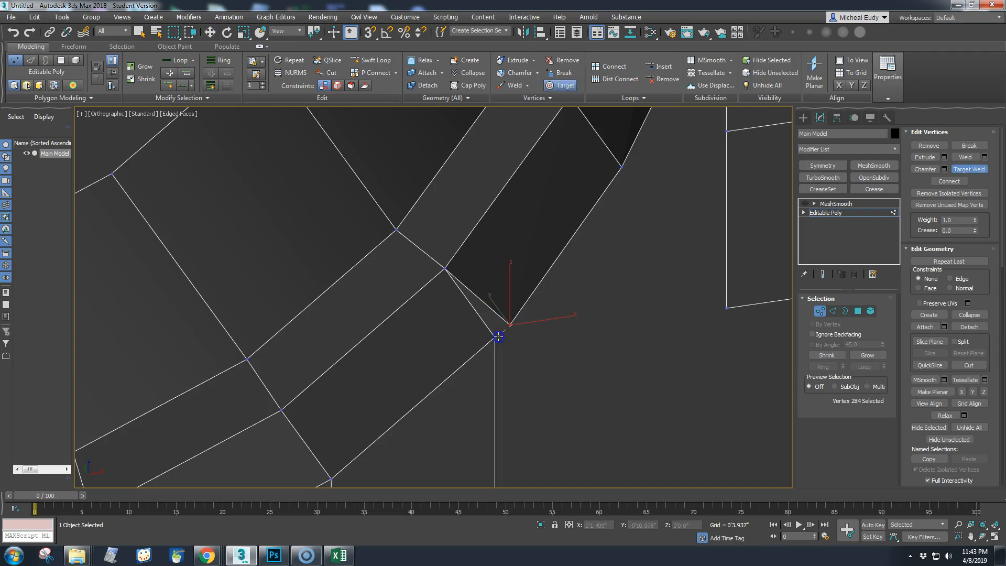
click(495, 337)
scroll(550, 321, down, 4)
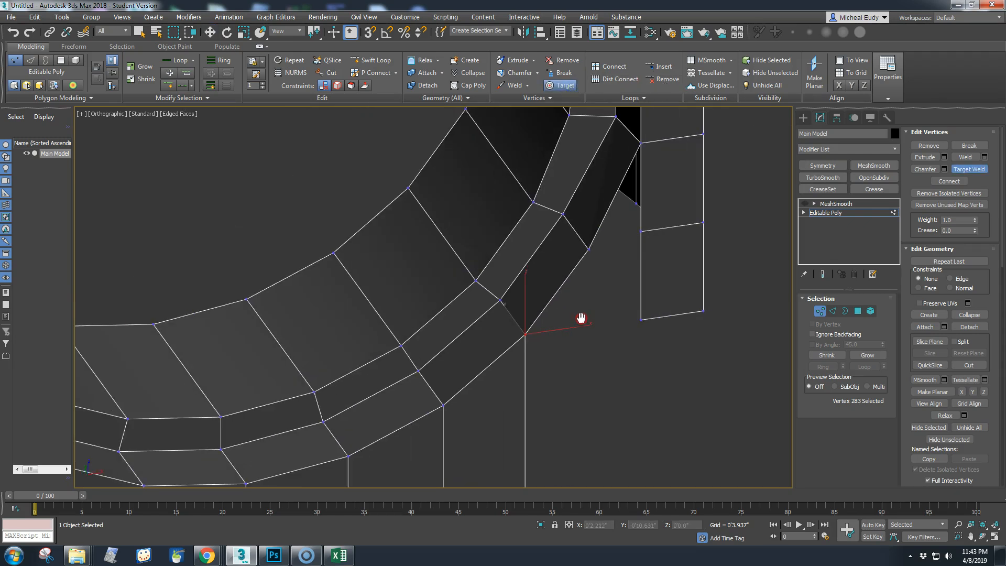
Try to move the two vertices at the strip's middle joint along Y, snapping them level with the wall's upper corner.
alt+middle_drag(598, 321, 606, 296)
key(w)
click(606, 295)
drag(571, 208, 600, 242)
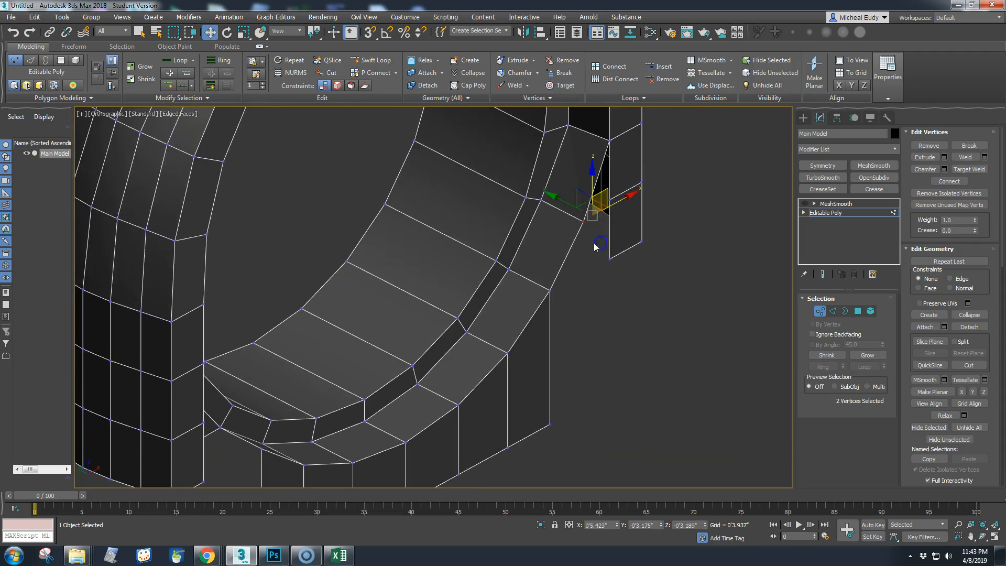
key(s)
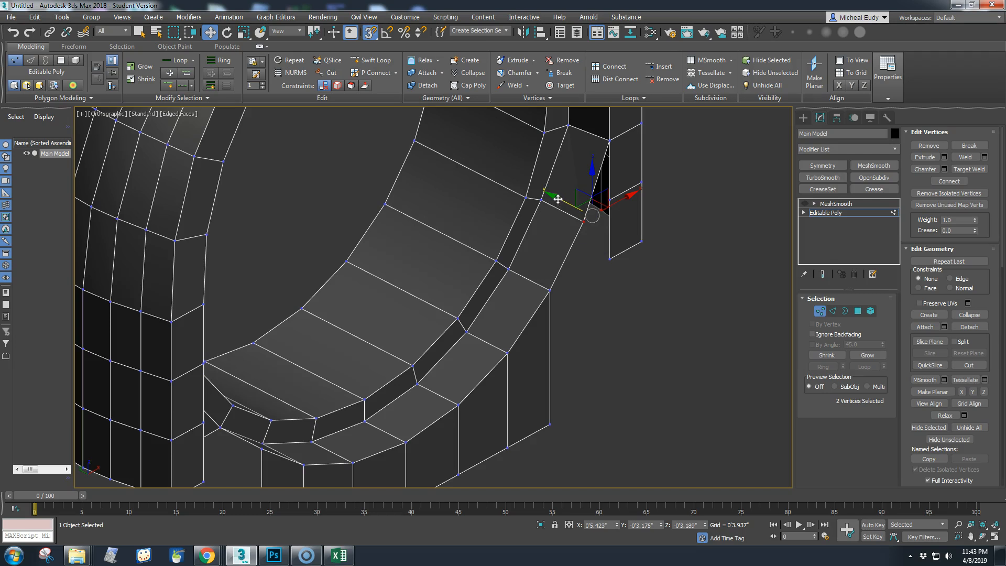
drag(593, 217, 551, 289)
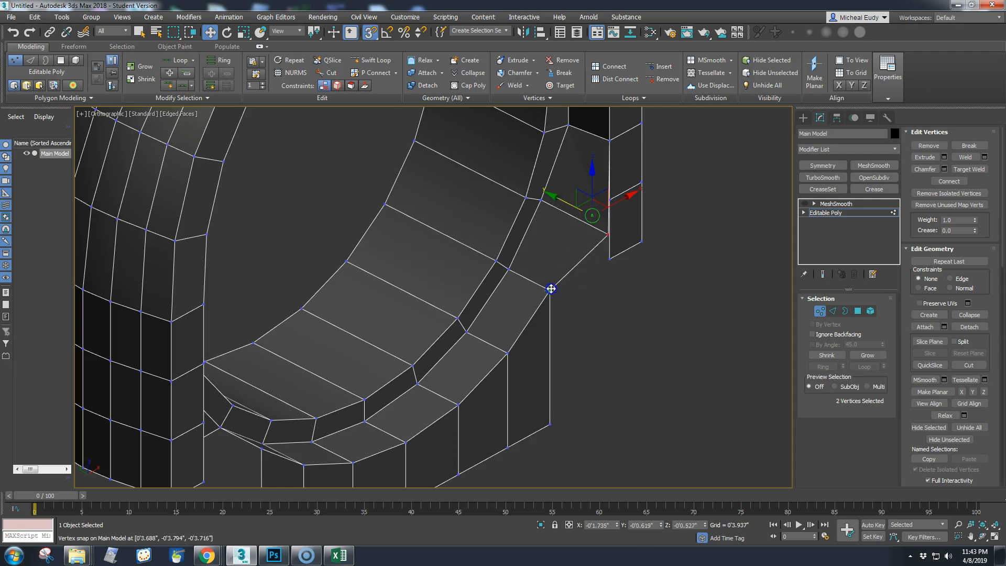
alt+middle_drag(601, 287, 624, 300)
drag(537, 208, 567, 318)
alt+middle_drag(646, 316, 530, 264)
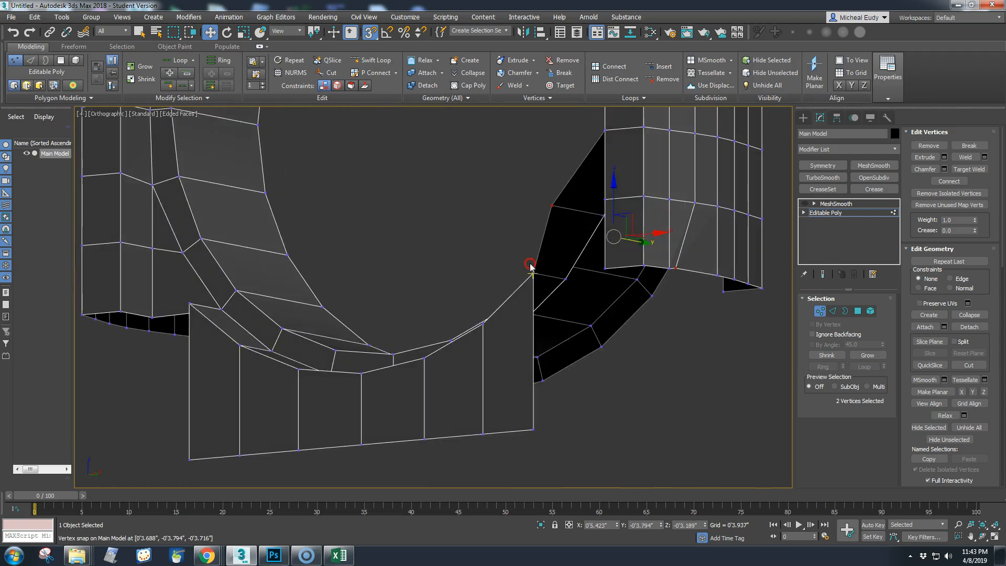
key(ctrl+z)
Select the eight-edge loop along the ring's front outer rim and make it planar in Y.
middle_drag(614, 279, 685, 357)
alt+middle_drag(614, 385, 581, 283)
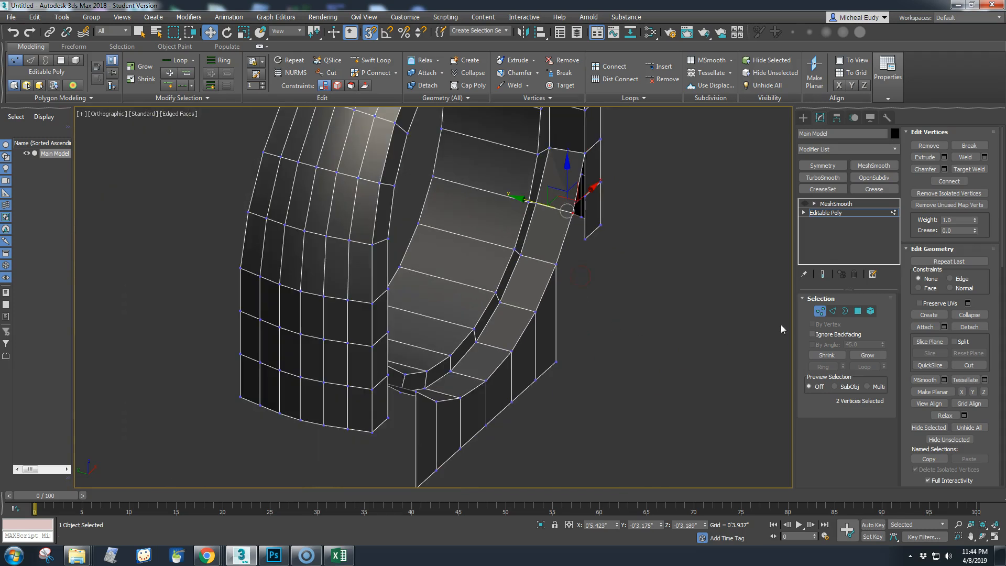
click(836, 312)
double_click(537, 300)
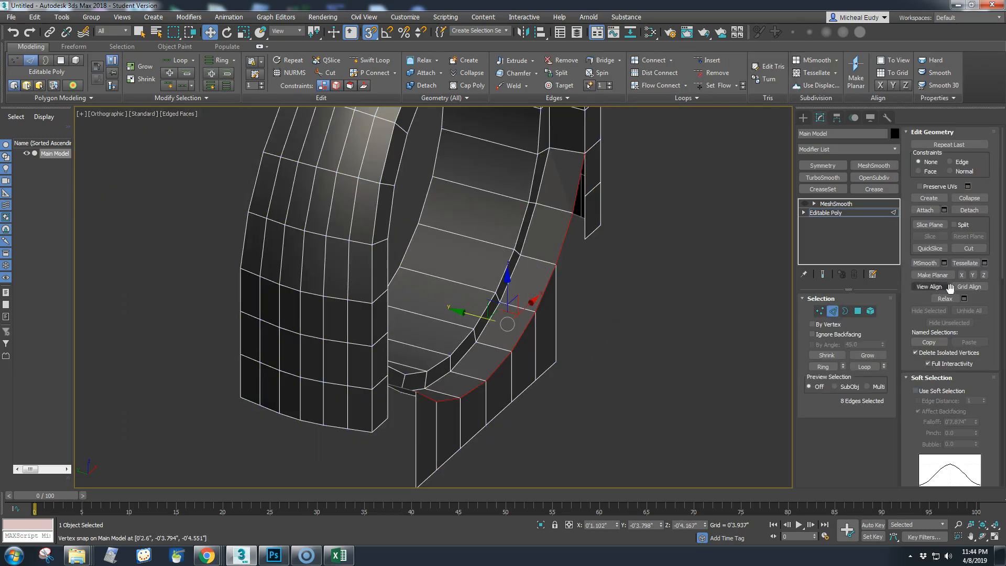
click(973, 275)
Target weld the right-hand leg's two lowest inner vertices to the rim's middle joint vertex and the front wall's upper corner.
middle_drag(614, 294, 538, 310)
scroll(626, 291, up, 3)
scroll(618, 294, up, 2)
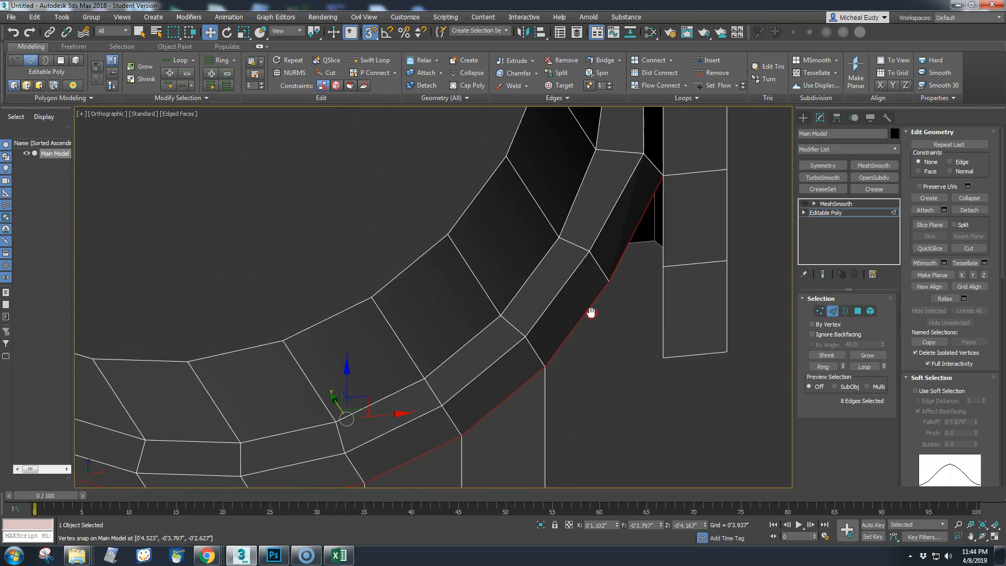
click(819, 310)
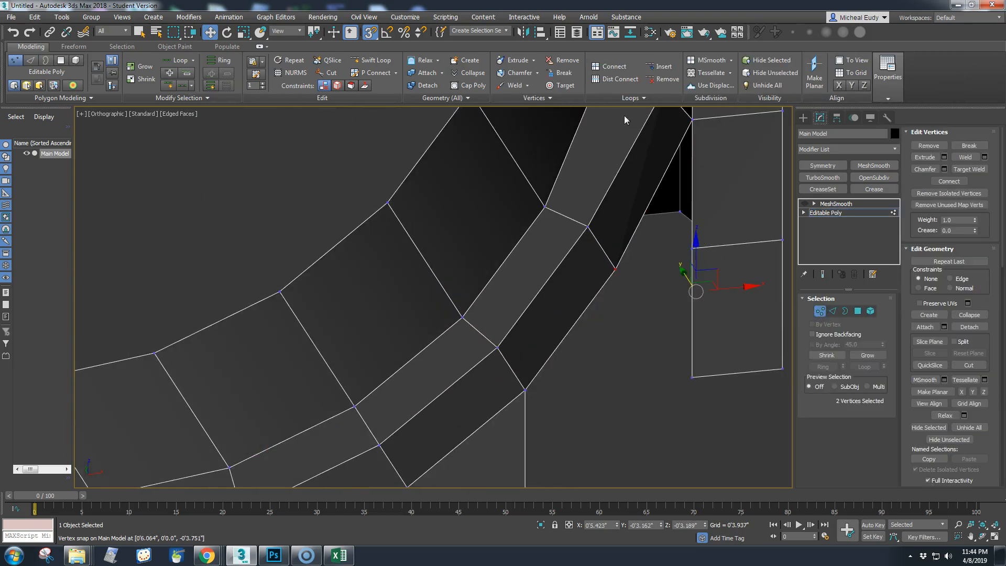
click(560, 86)
click(692, 247)
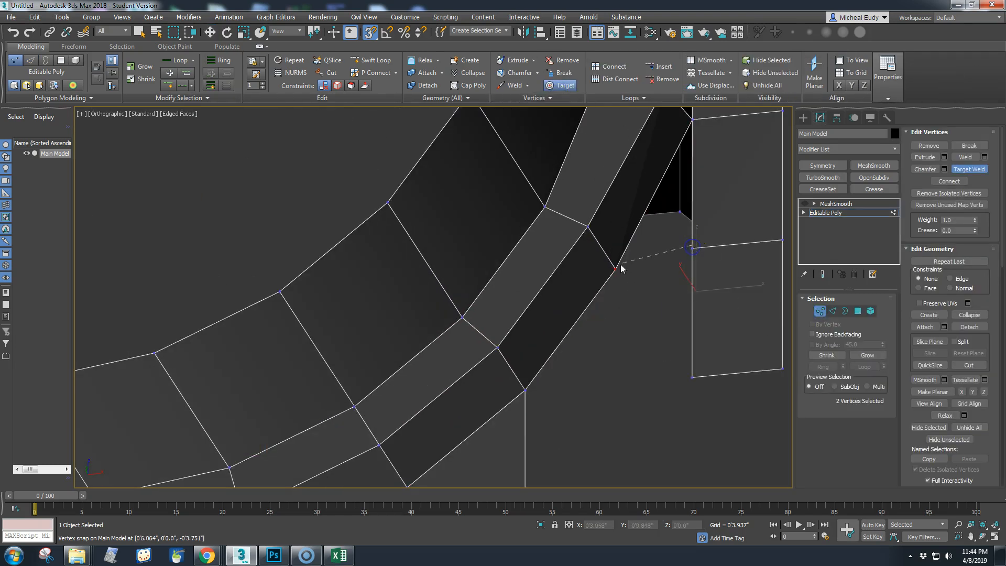
click(615, 268)
click(692, 376)
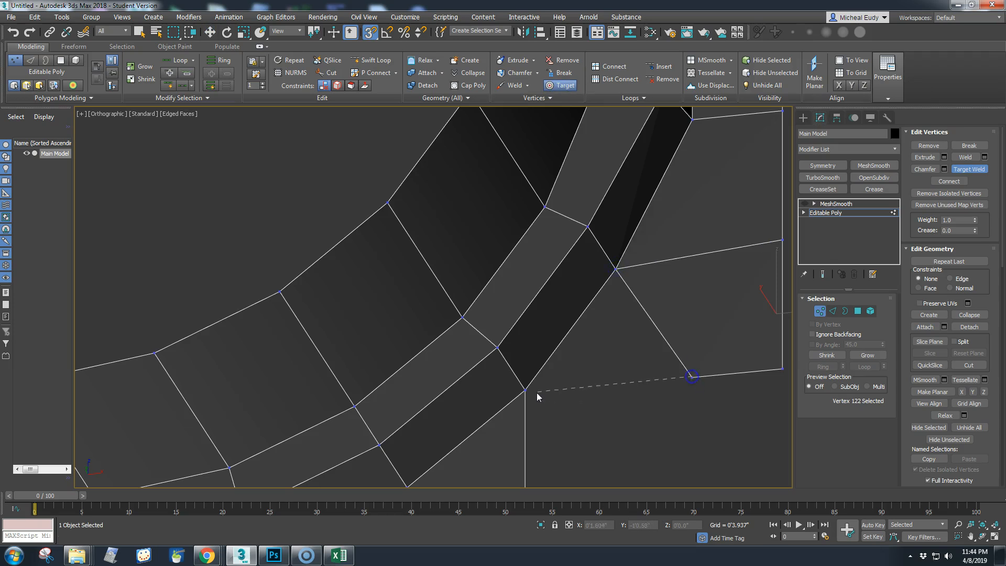
click(524, 389)
Extrude the front wall's right-hand end edge along X to 0'6.058", snapped to the leg's lower outer corner.
scroll(528, 390, down, 5)
alt+middle_drag(536, 402, 510, 412)
scroll(525, 364, up, 3)
middle_drag(525, 364, 566, 285)
scroll(526, 363, up, 2)
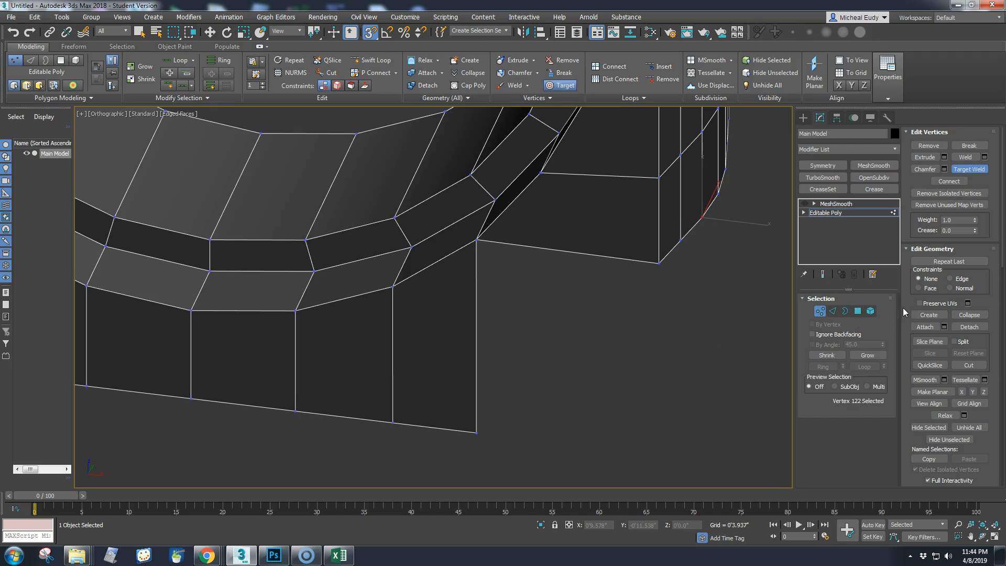
key(w)
key(2)
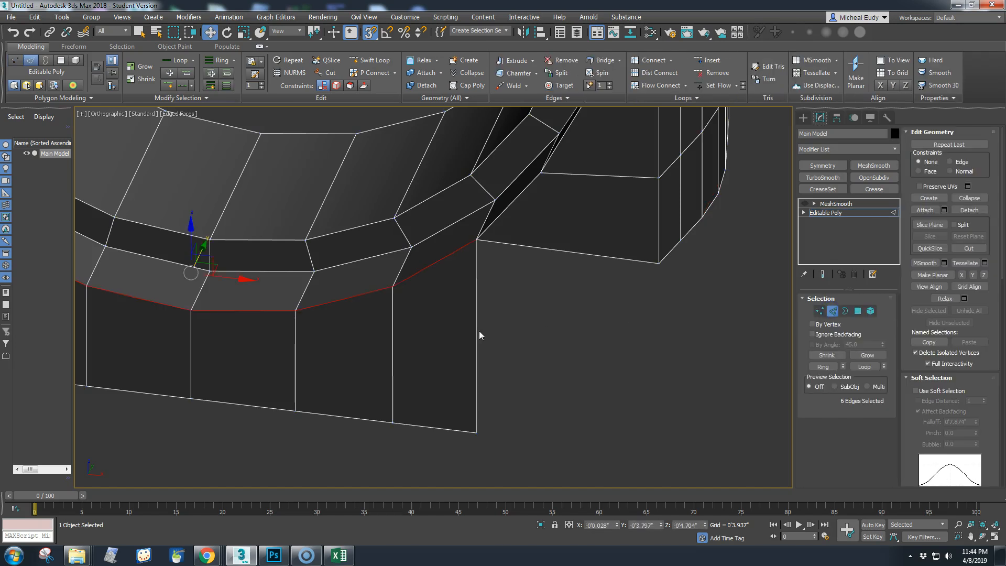
click(477, 331)
mouse_move(512, 339)
shift+mouse_down()
mouse_move(620, 351)
mouse_move(665, 367)
shift+mouse_up()
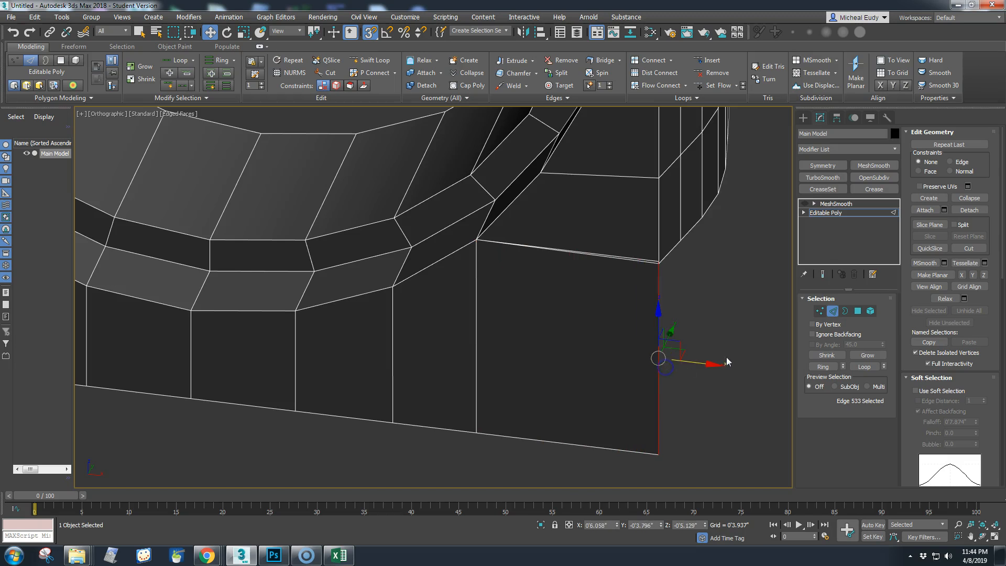
Target weld the new wall panel's upper outer vertex to the lower corner of the right-hand leg and leave vertex editing.
click(819, 311)
scroll(669, 273, up, 3)
click(641, 256)
drag(643, 254, 642, 283)
click(560, 85)
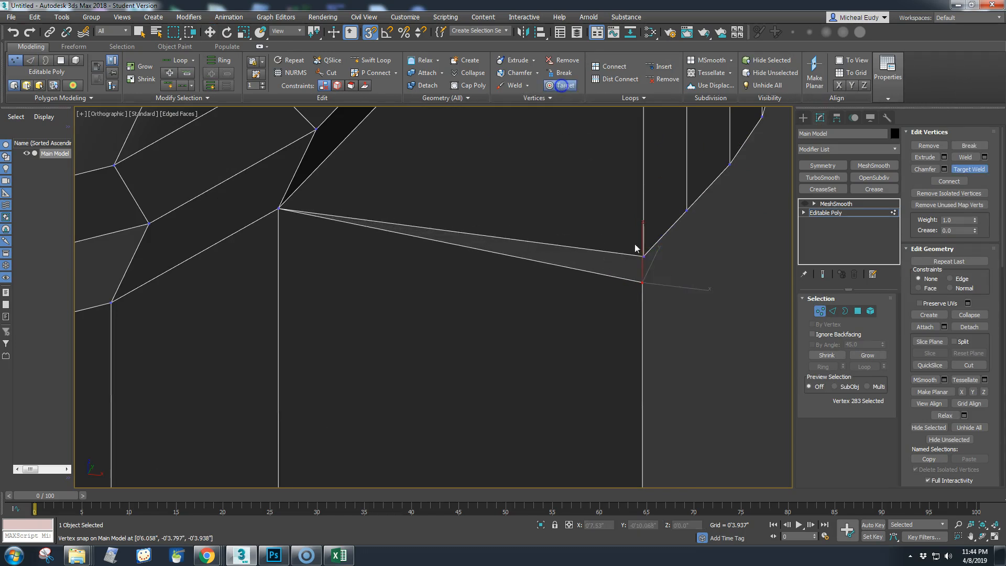
click(642, 256)
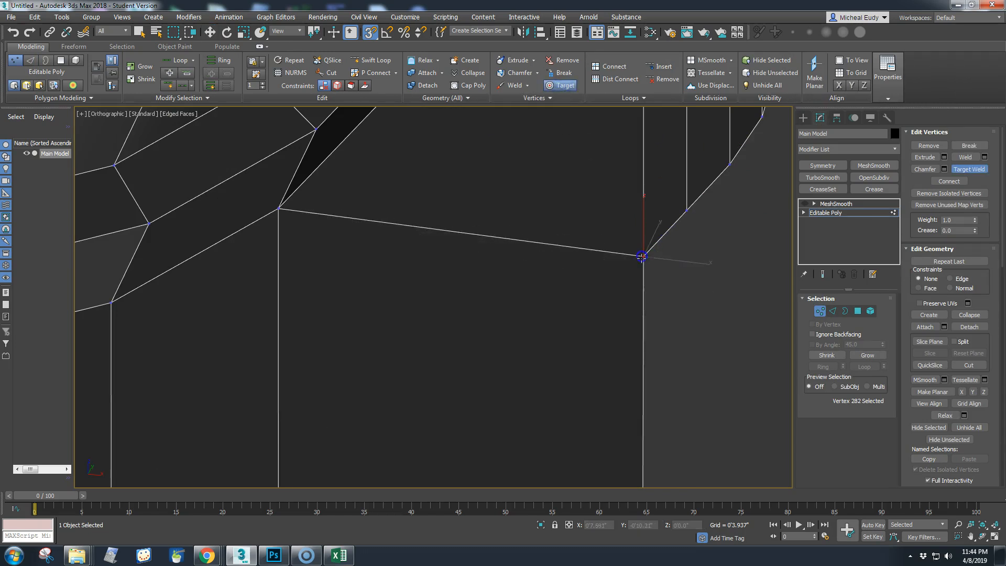
scroll(626, 334, down, 6)
click(819, 313)
key(w)
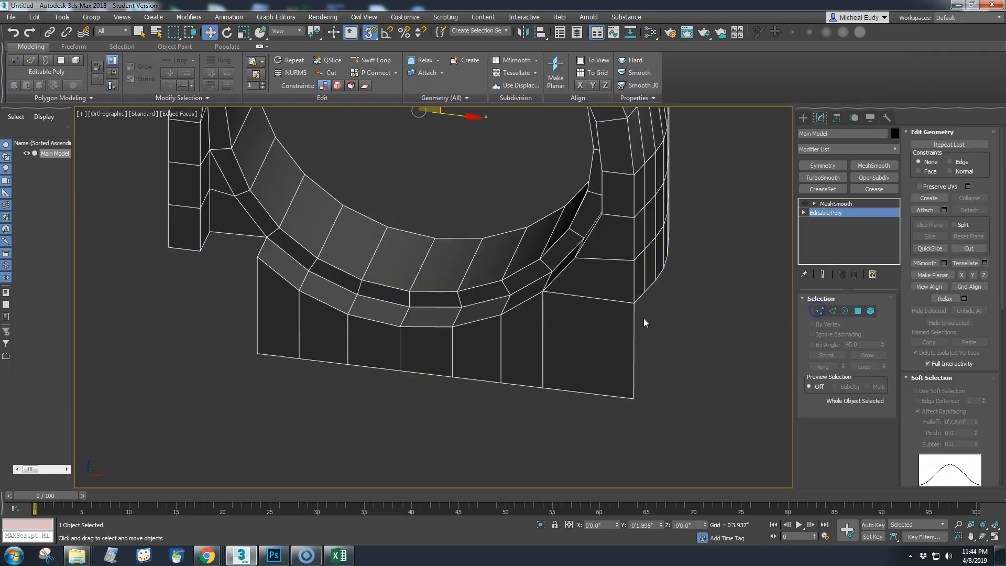
Turn on the MeshSmooth modifier and examine the smoothed shape where the wall joins the ring and leg.
scroll(573, 321, up, 6)
scroll(555, 315, down, 6)
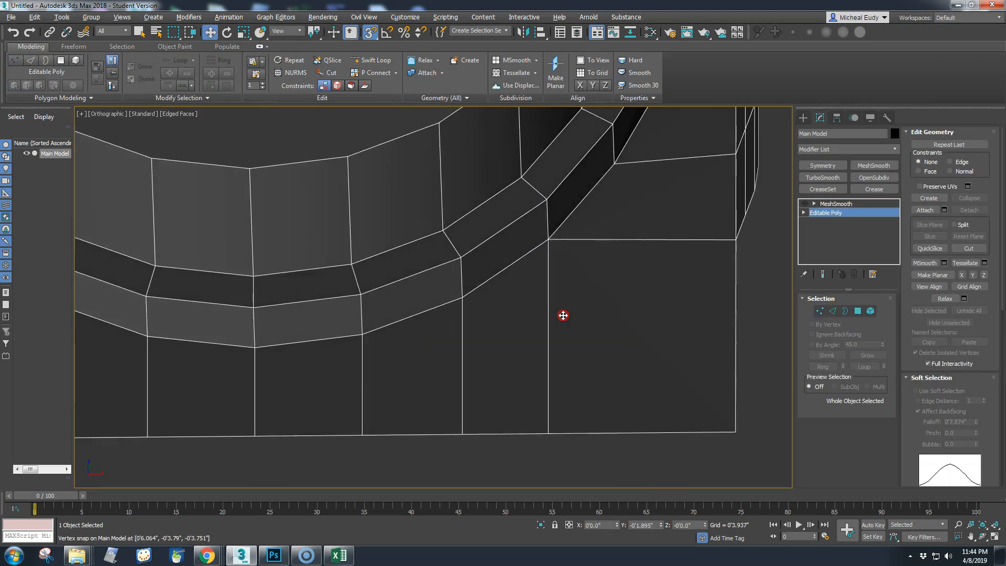
middle_drag(564, 310, 549, 332)
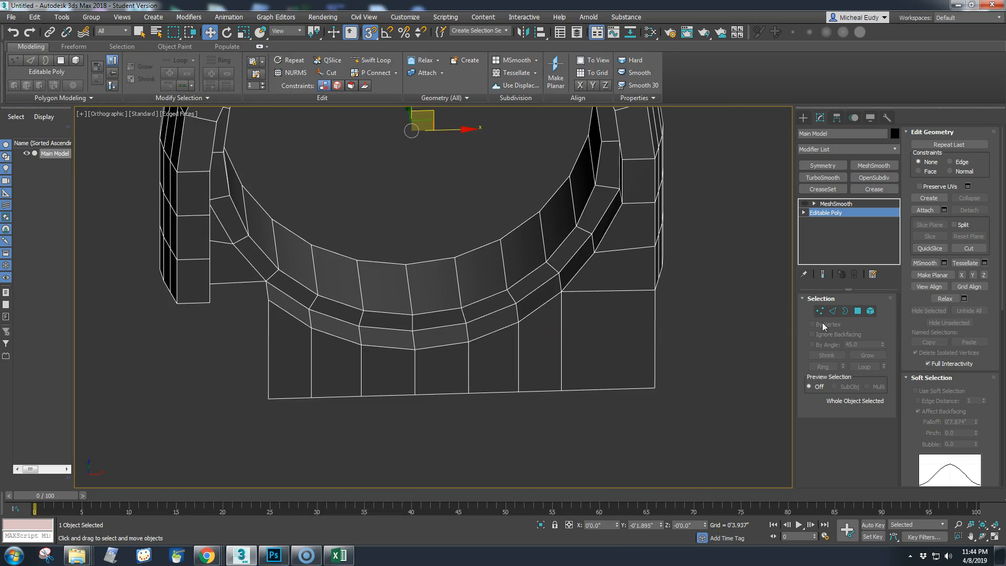
click(831, 205)
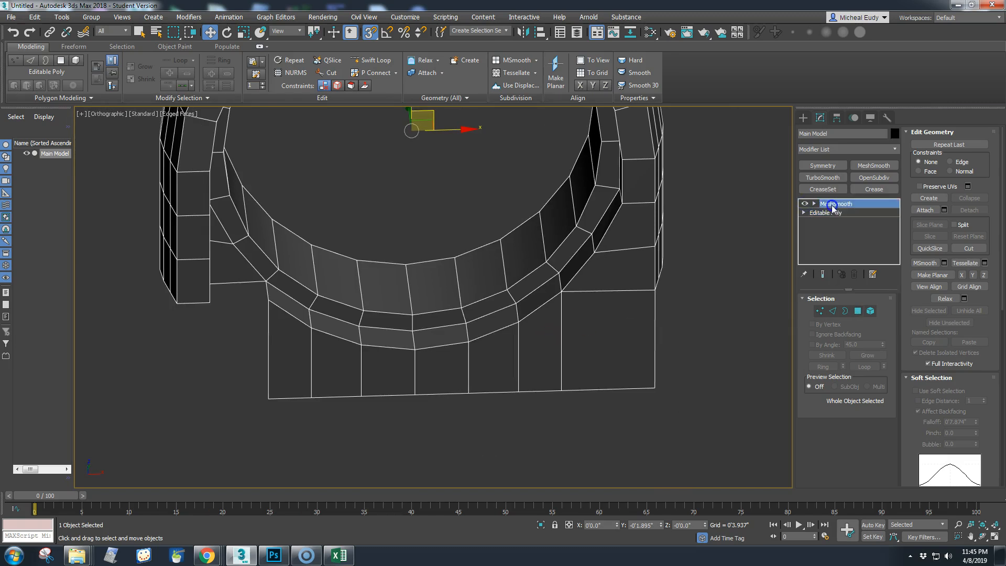
scroll(535, 320, down, 4)
mouse_move(525, 344)
alt+middle_down()
mouse_move(501, 332)
mouse_move(581, 315)
mouse_move(588, 330)
mouse_move(601, 326)
mouse_move(533, 358)
alt+middle_up()
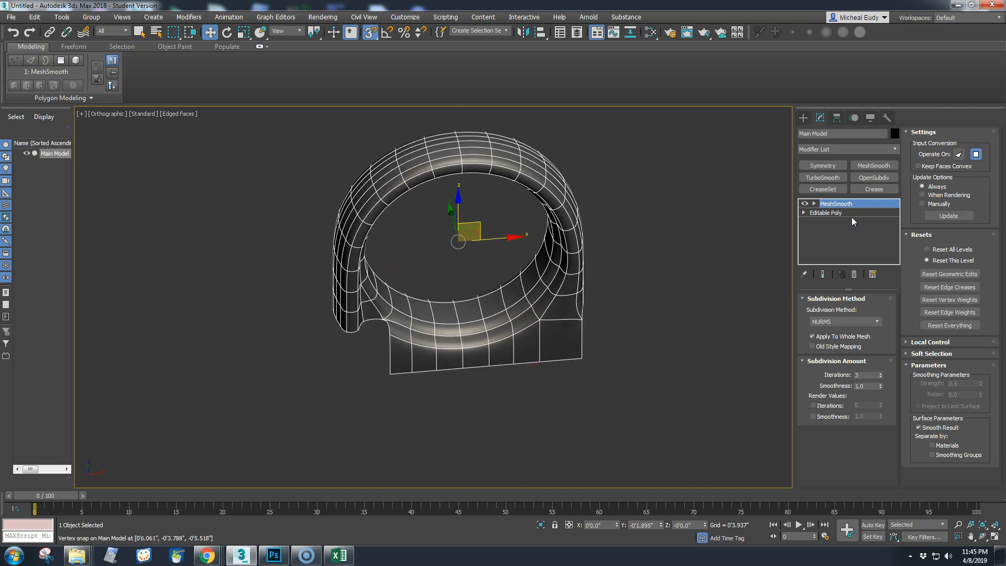
Return to the Editable Poly base, select all seven front wall polygons and extrude them slightly forward.
click(824, 214)
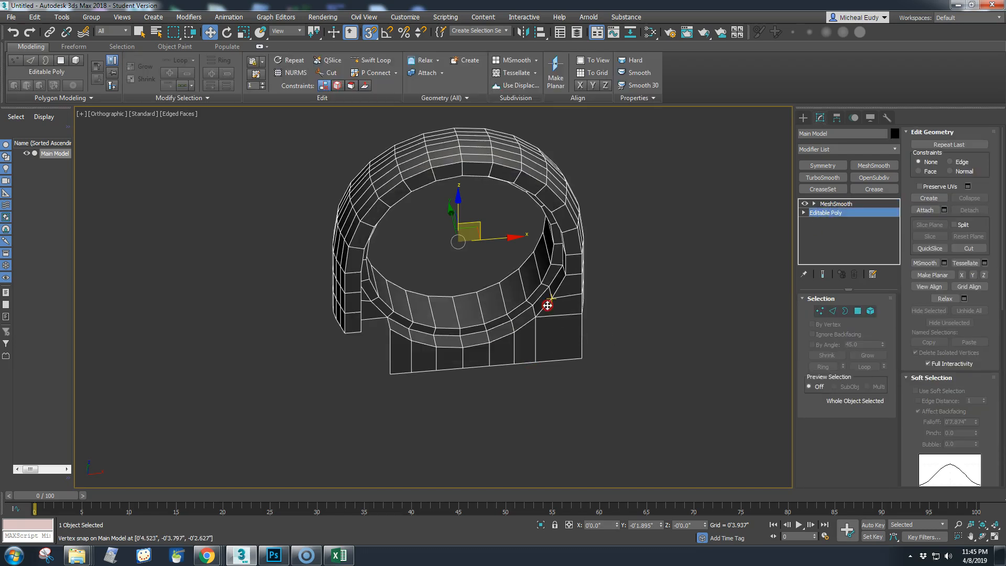
scroll(550, 301, up, 4)
scroll(566, 330, down, 2)
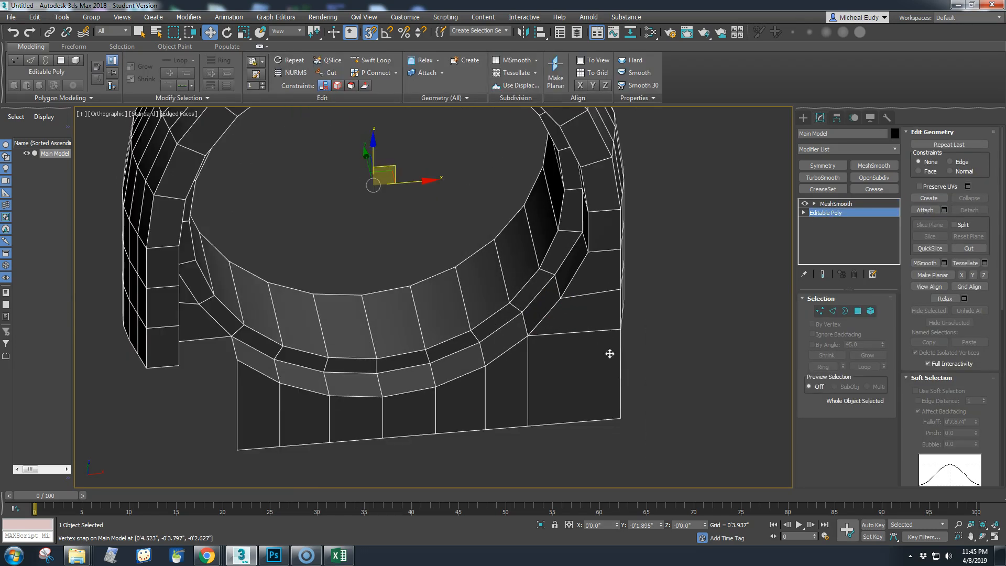
click(857, 313)
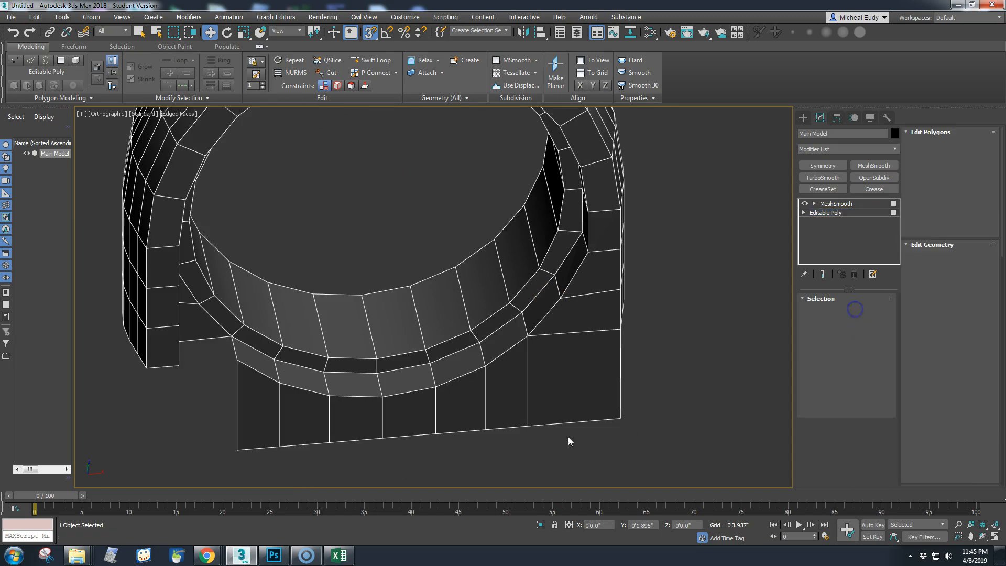
click(583, 394)
ctrl+click(507, 404)
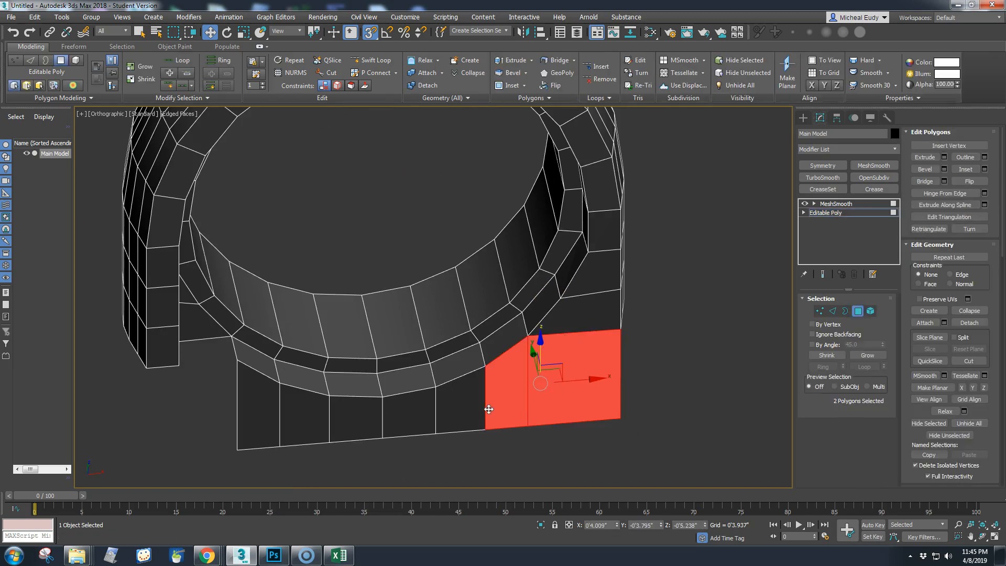
ctrl+click(459, 418)
ctrl+click(401, 421)
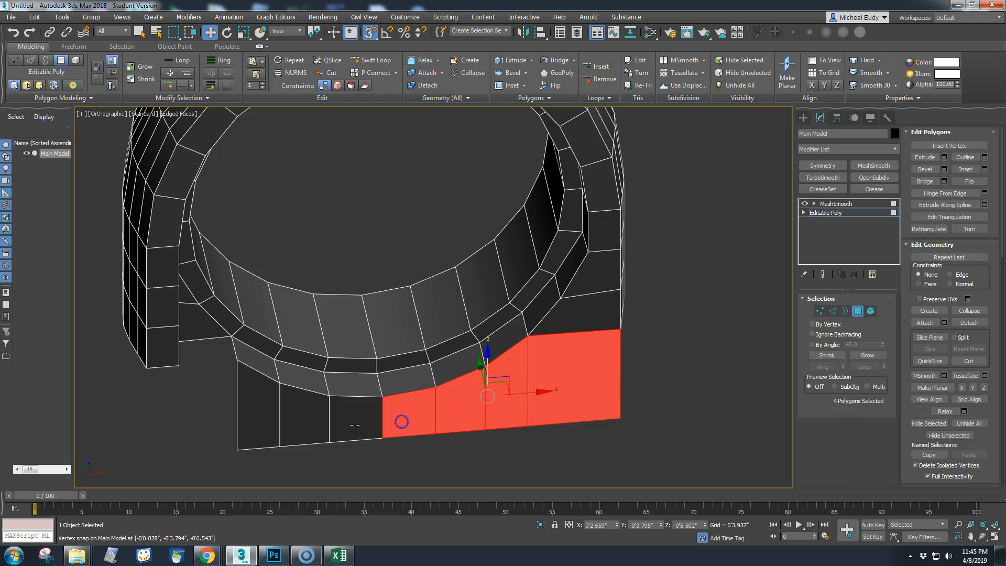
ctrl+click(349, 424)
ctrl+click(310, 418)
ctrl+click(261, 411)
alt+middle_drag(552, 391, 581, 398)
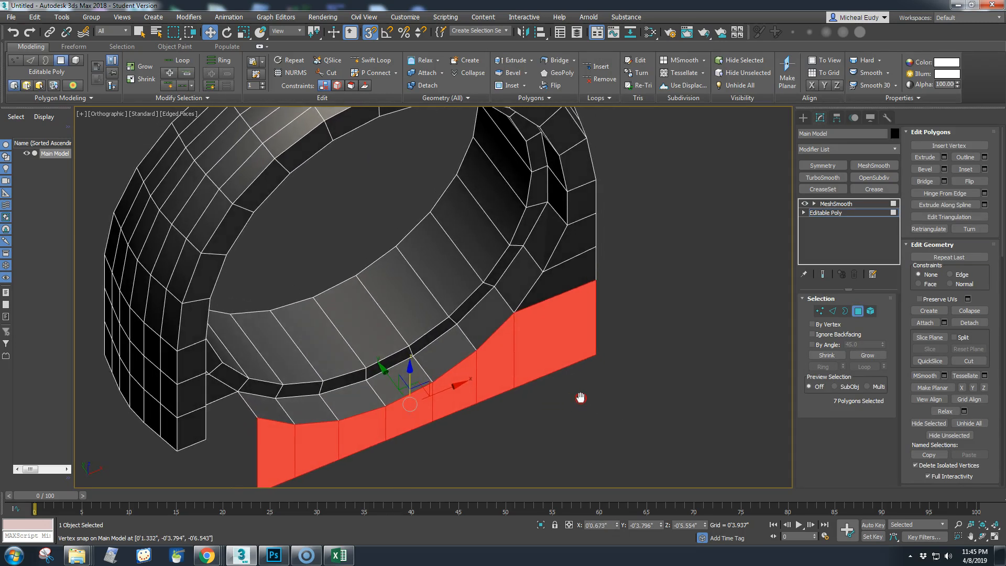
click(924, 156)
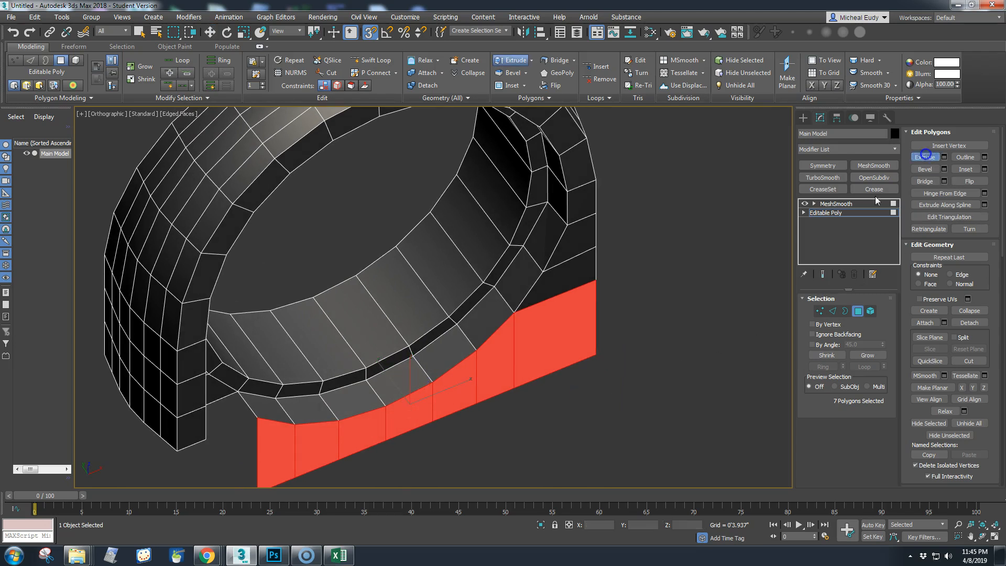
mouse_move(579, 314)
mouse_down()
mouse_move(588, 326)
mouse_move(575, 304)
mouse_move(578, 313)
mouse_up()
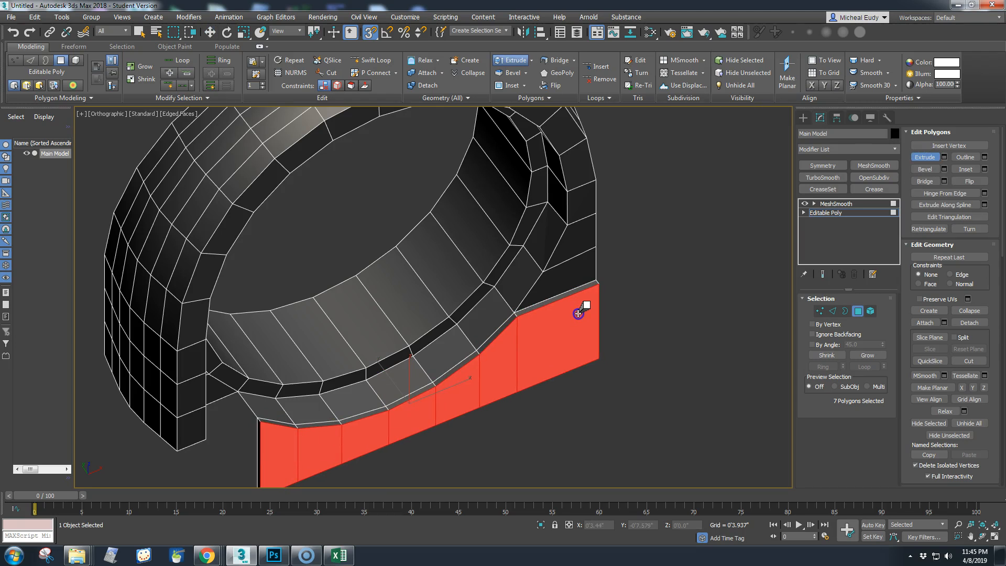
click(647, 330)
scroll(606, 344, down, 6)
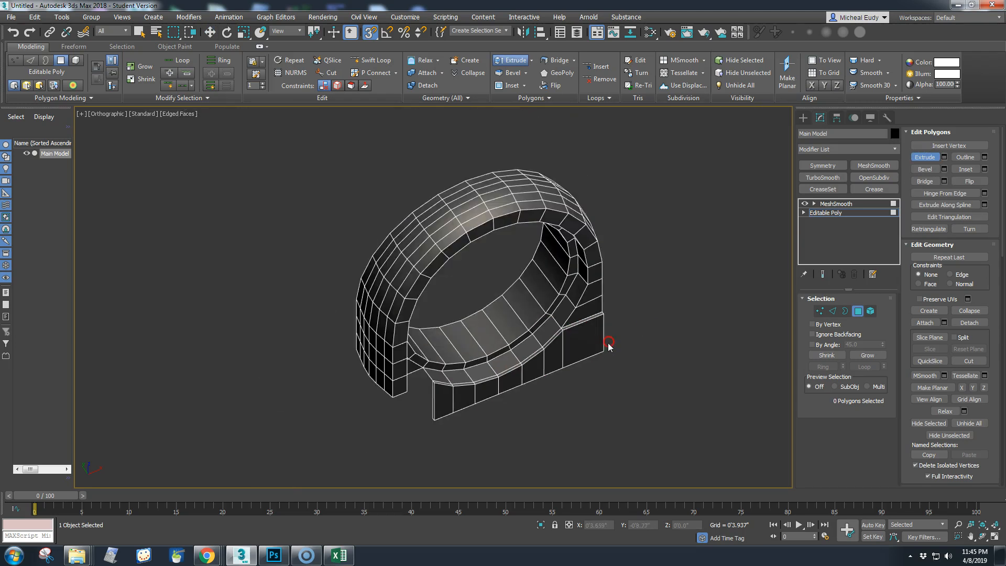
Compare the thickened front wall and right-hand leg with the bearing housing reference photo.
alt+middle_drag(572, 359, 490, 317)
scroll(515, 392, up, 3)
middle_drag(418, 385, 550, 362)
scroll(470, 328, down, 1)
middle_drag(621, 303, 561, 386)
scroll(532, 406, down, 2)
drag(1005, 163, 695, 107)
middle_drag(423, 276, 257, 268)
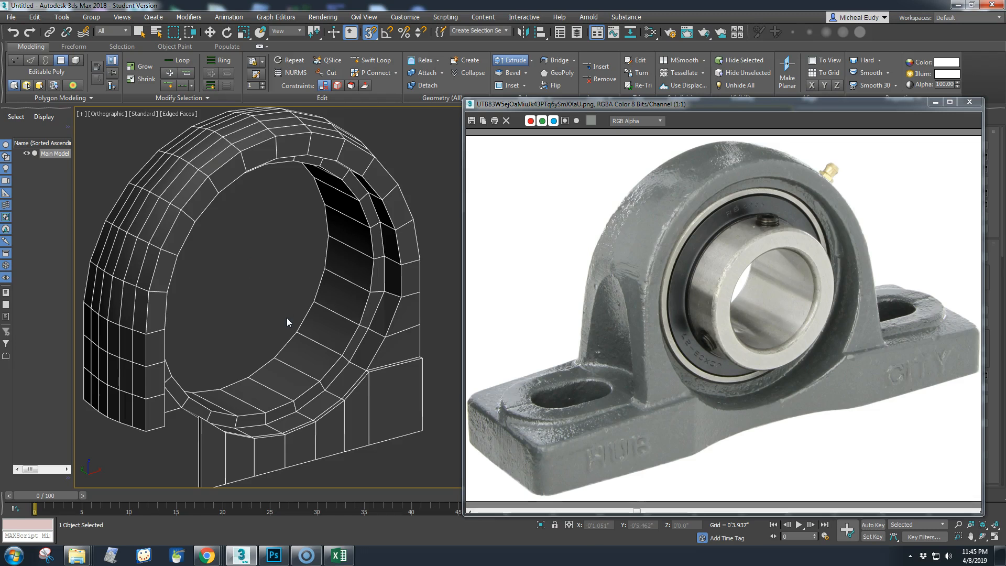
drag(540, 104, 951, 120)
alt+middle_drag(433, 247, 319, 325)
scroll(406, 404, up, 3)
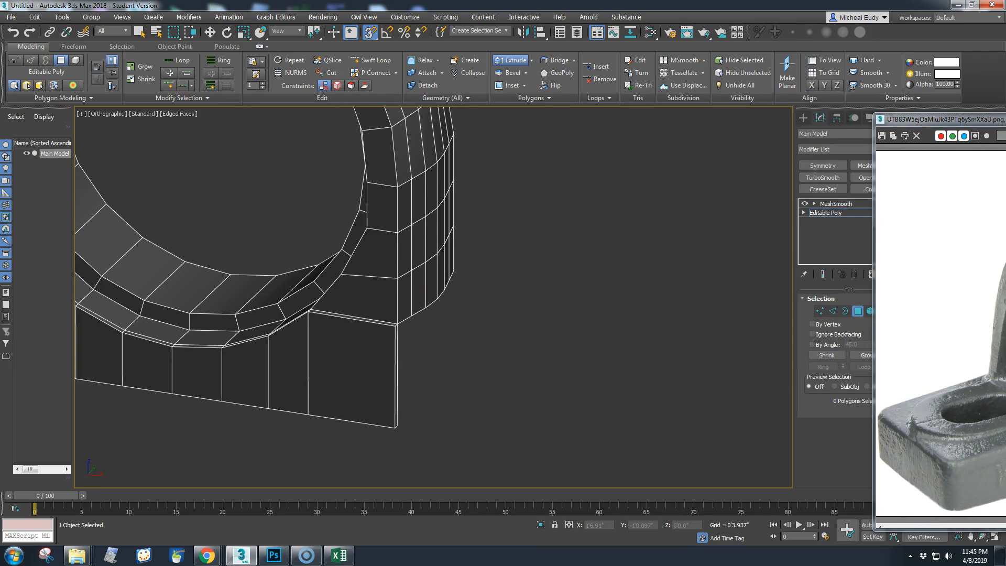
Select the open edge loop along the underside of the right-hand leg for moving.
click(405, 316)
key(w)
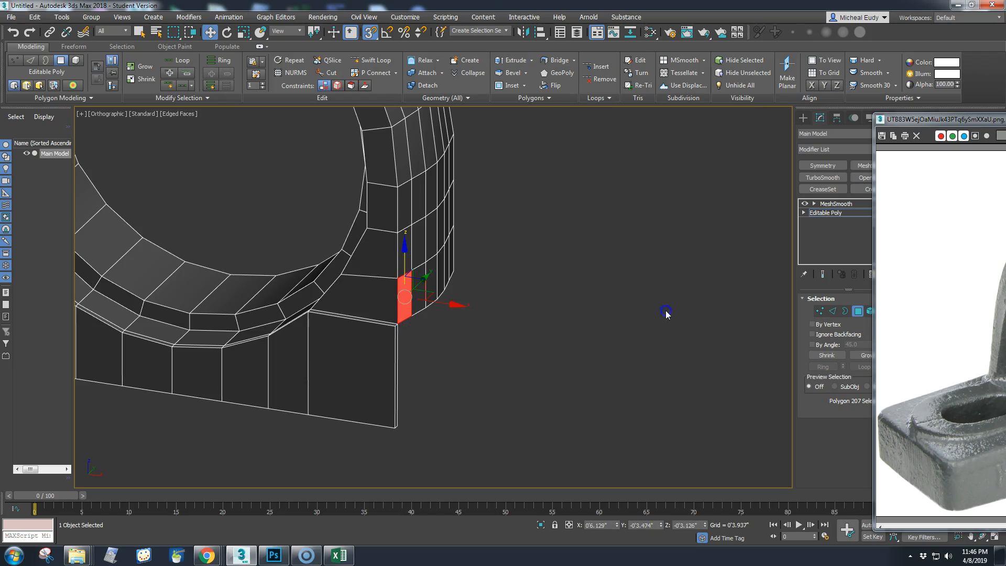
key(2)
double_click(419, 310)
scroll(450, 351, up, 5)
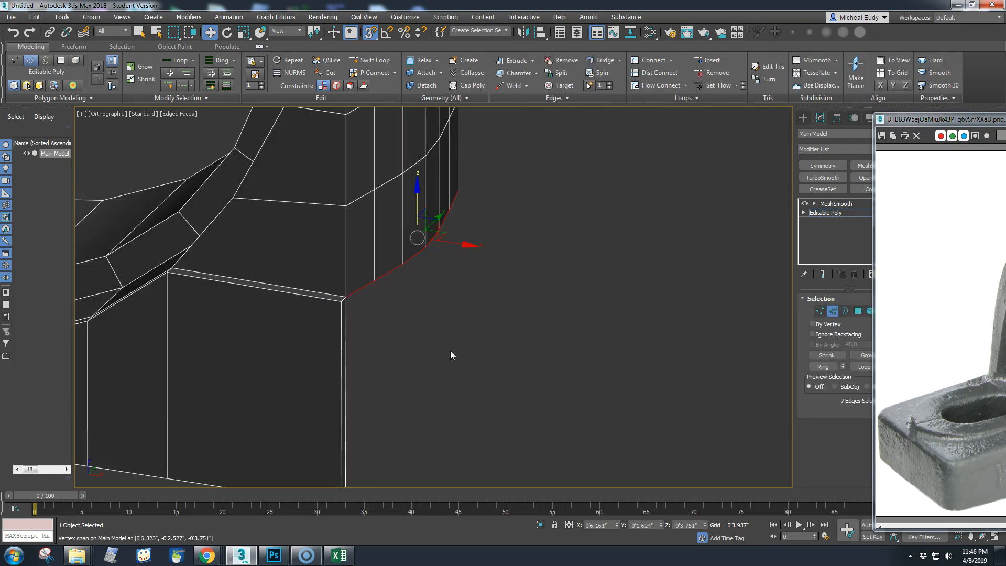
Try to extrude the leg's bottom edge loop together with the front wall's vertical end edge outward along X.
ctrl+click(346, 354)
scroll(390, 351, down, 2)
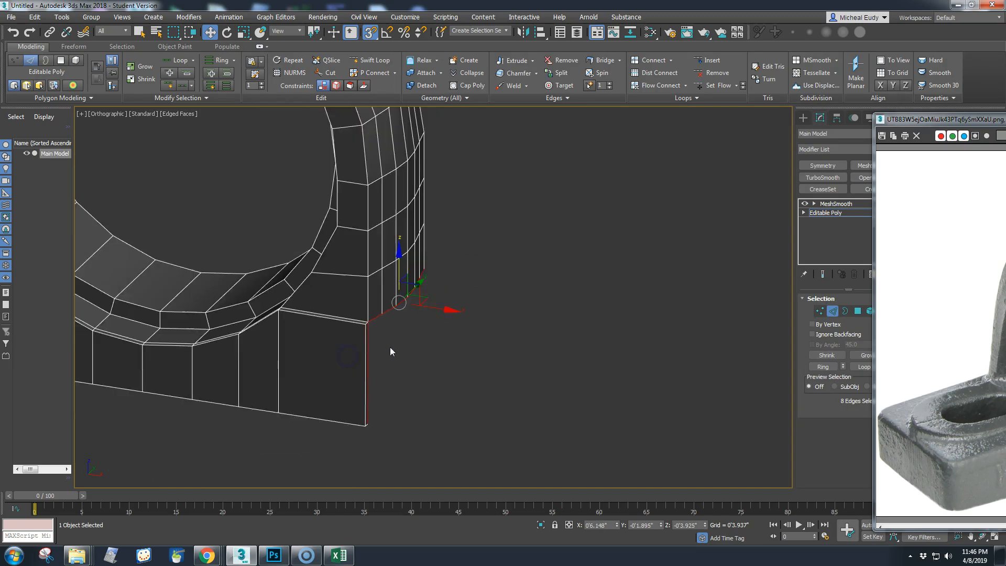
alt+middle_drag(390, 347, 399, 351)
shift+drag(442, 323, 539, 344)
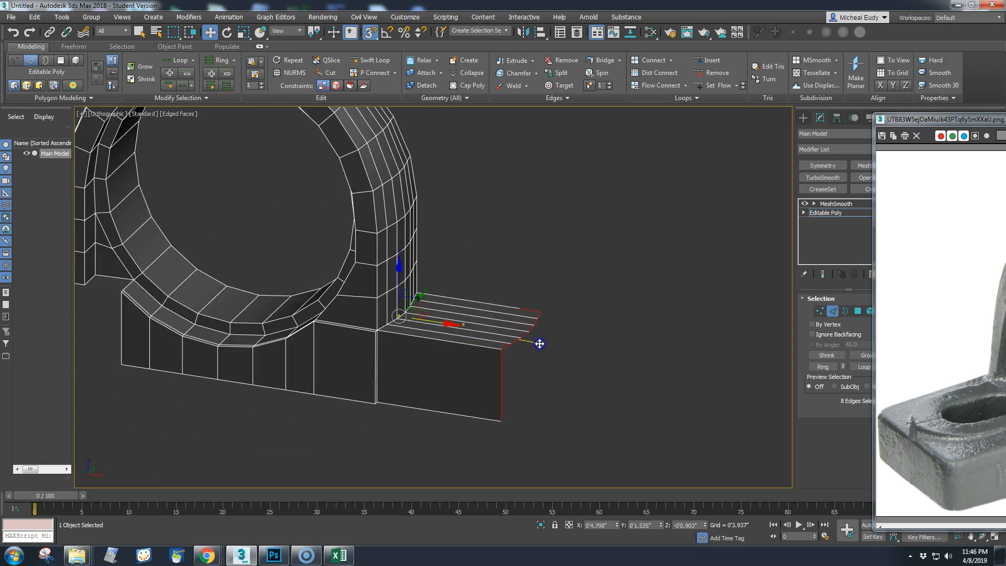
shift+drag(539, 344, 541, 348)
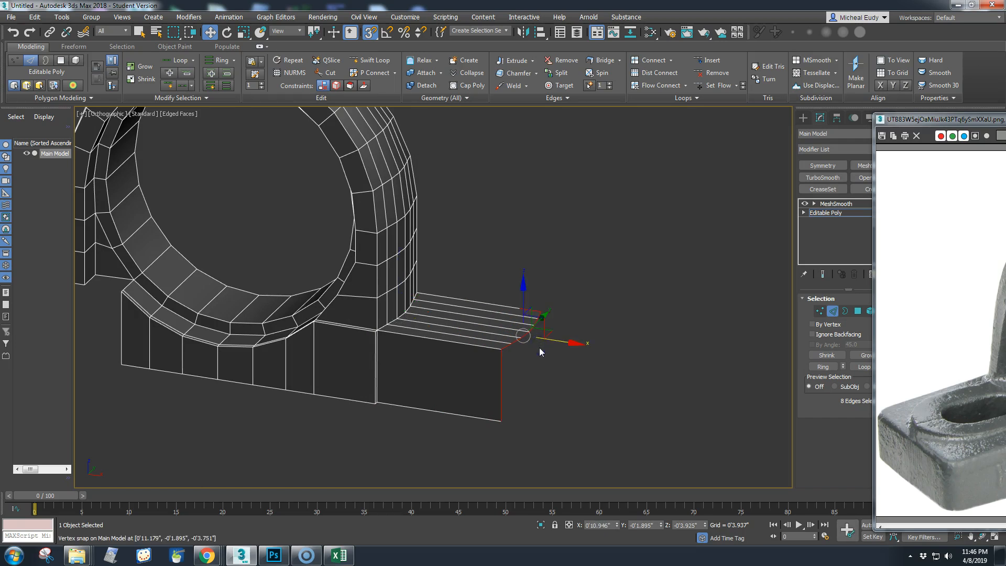
key(ctrl+z)
Add the short corner edge and the front wall's vertical end edge to the leg's bottom edge loop selection.
scroll(492, 345, up, 5)
middle_drag(502, 316, 512, 310)
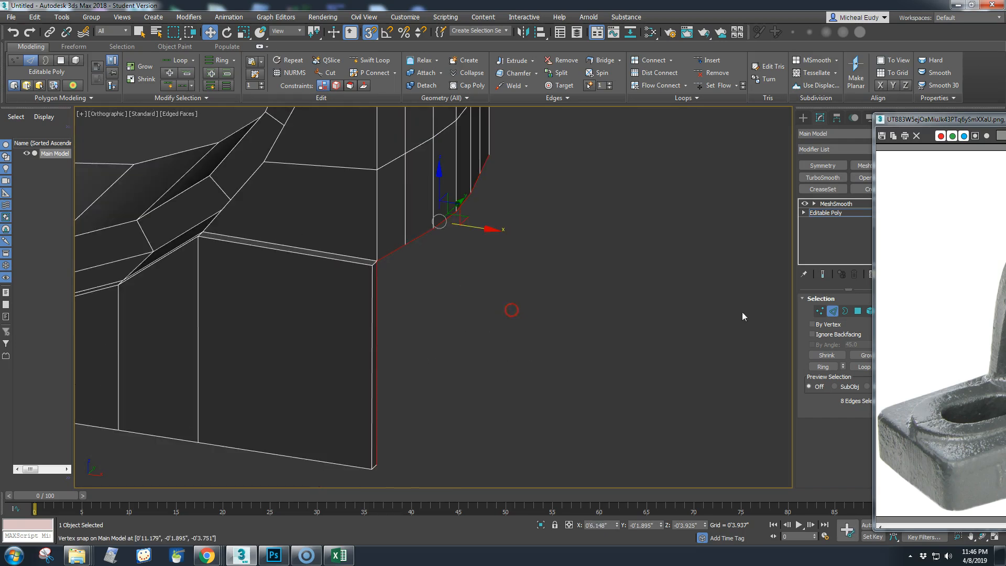
click(857, 310)
click(374, 326)
click(445, 331)
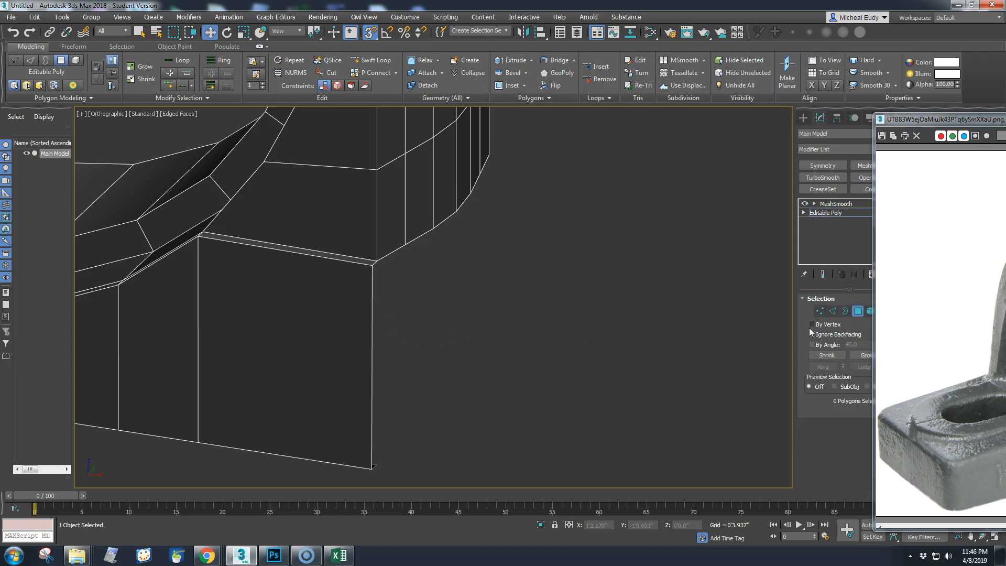
click(832, 312)
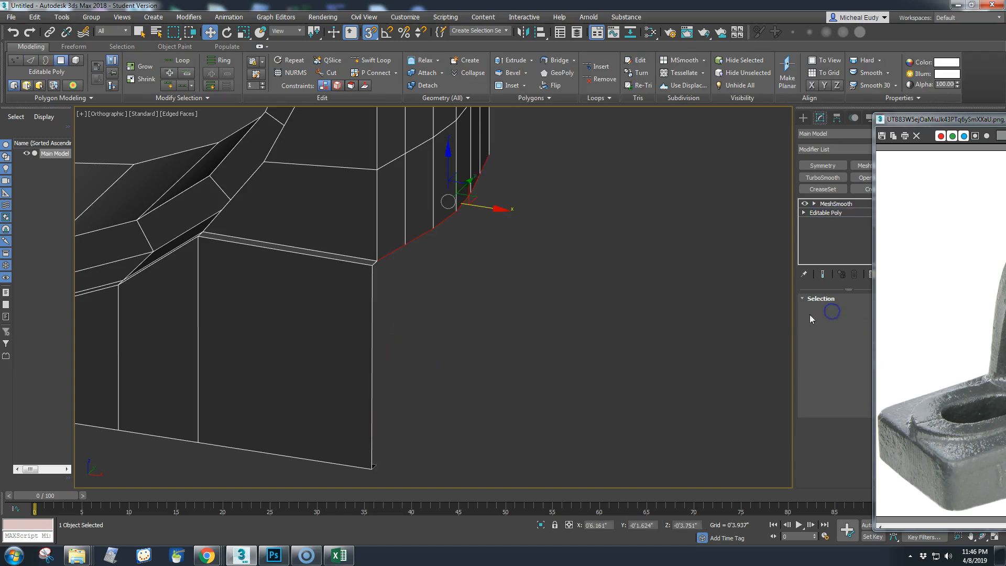
scroll(383, 276, up, 2)
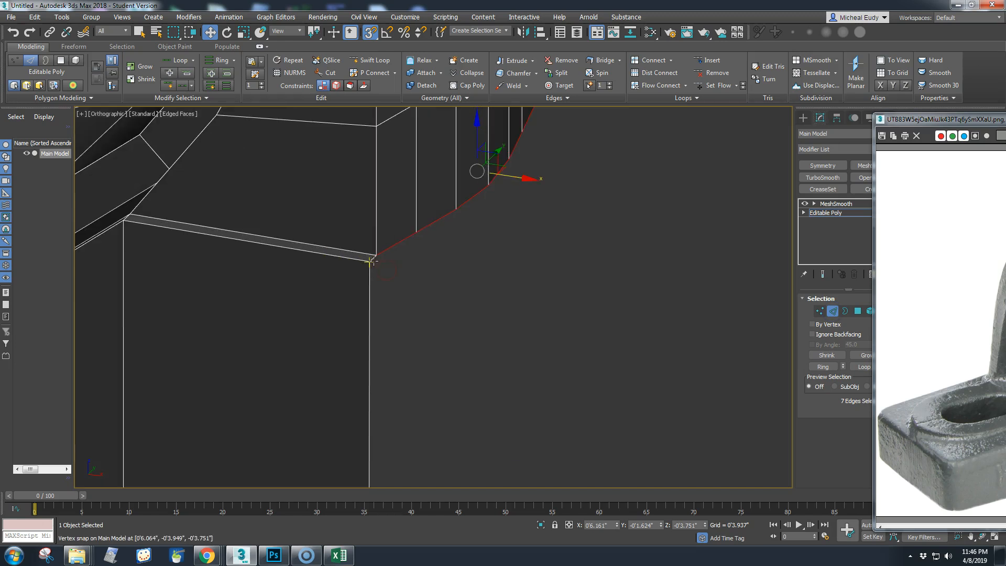
scroll(376, 265, up, 2)
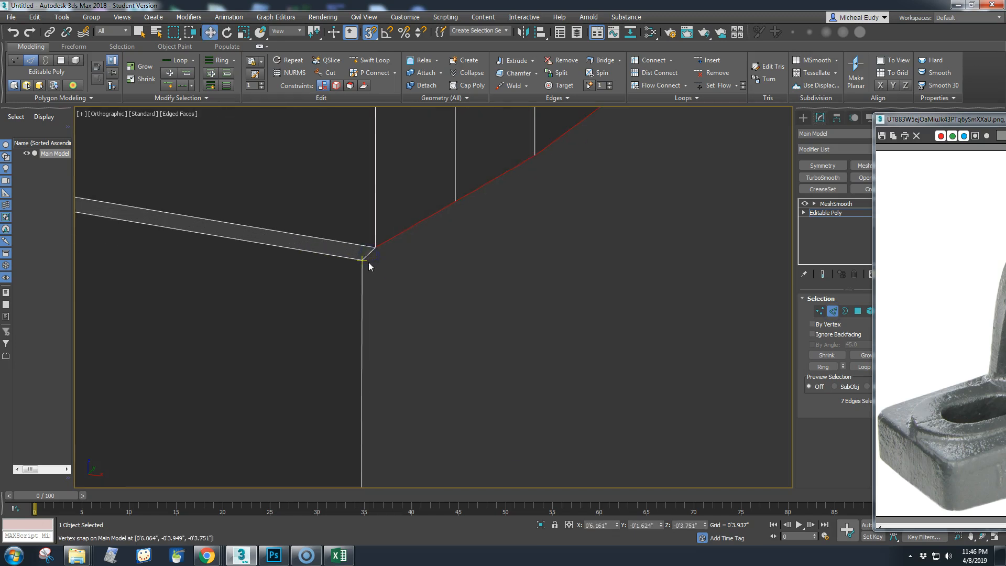
ctrl+click(366, 282)
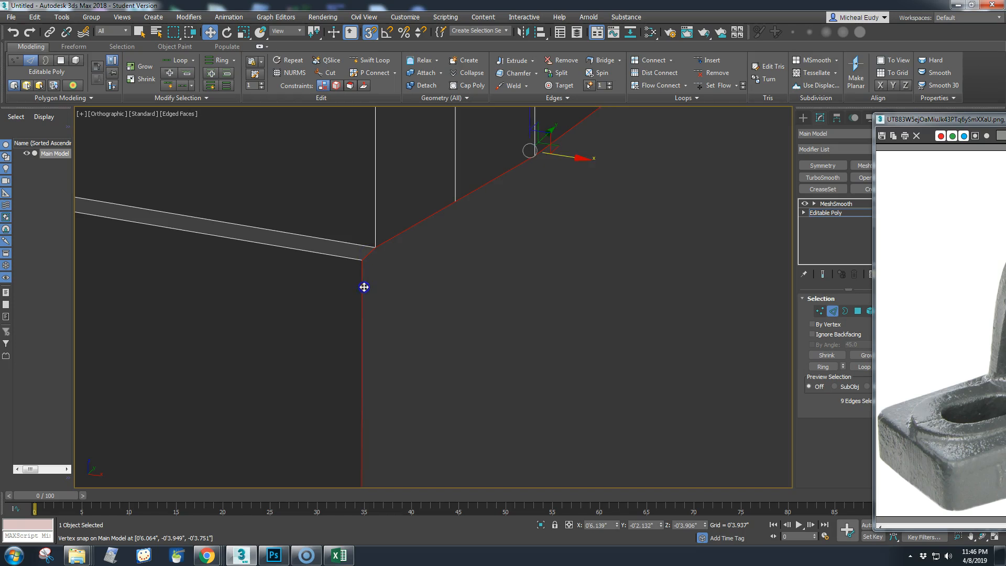
Extrude the selected leg and wall edges outward along X to 0'10.977" to form the right-hand foot.
scroll(498, 287, down, 2)
shift+drag(560, 246, 710, 286)
scroll(652, 302, down, 3)
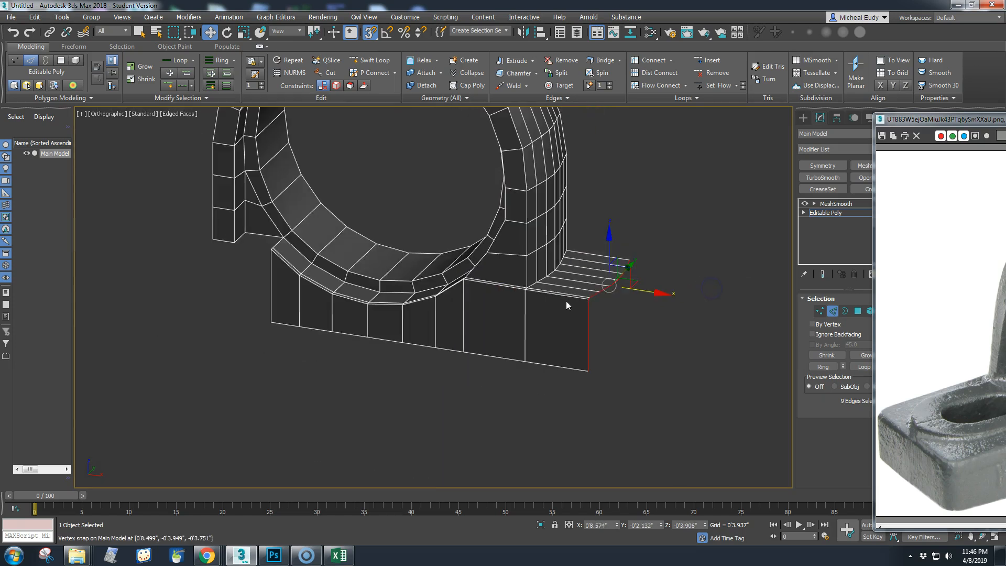
drag(614, 315, 642, 324)
scroll(505, 316, down, 3)
middle_drag(505, 317, 528, 353)
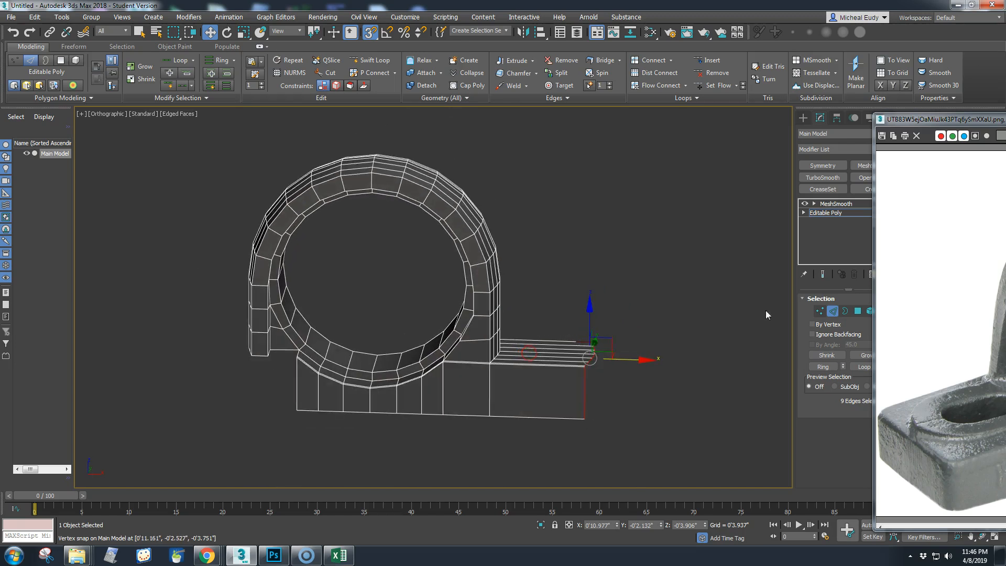
Close the reference photo and delete all polygons of the housing's left half in the front view.
click(916, 135)
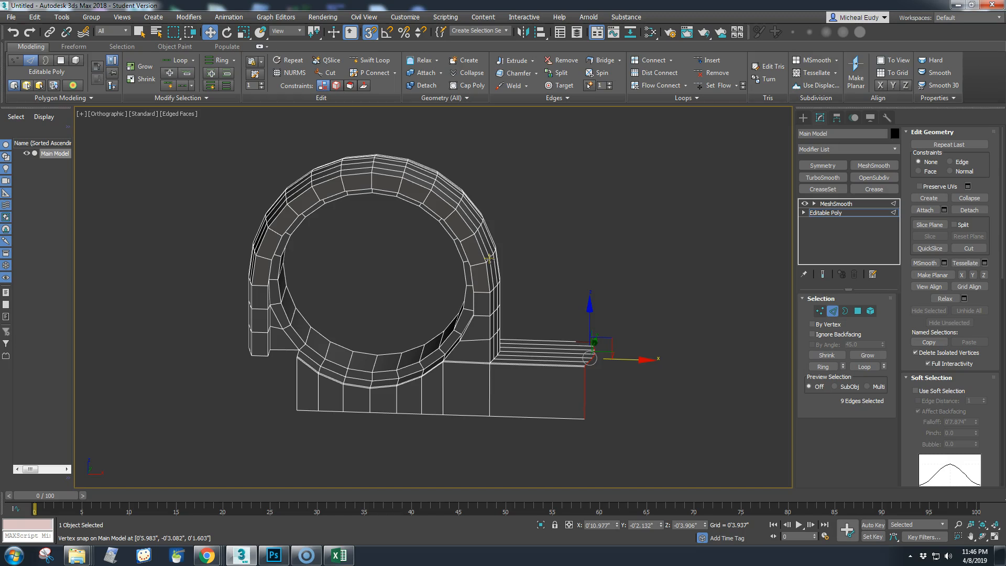
key(f)
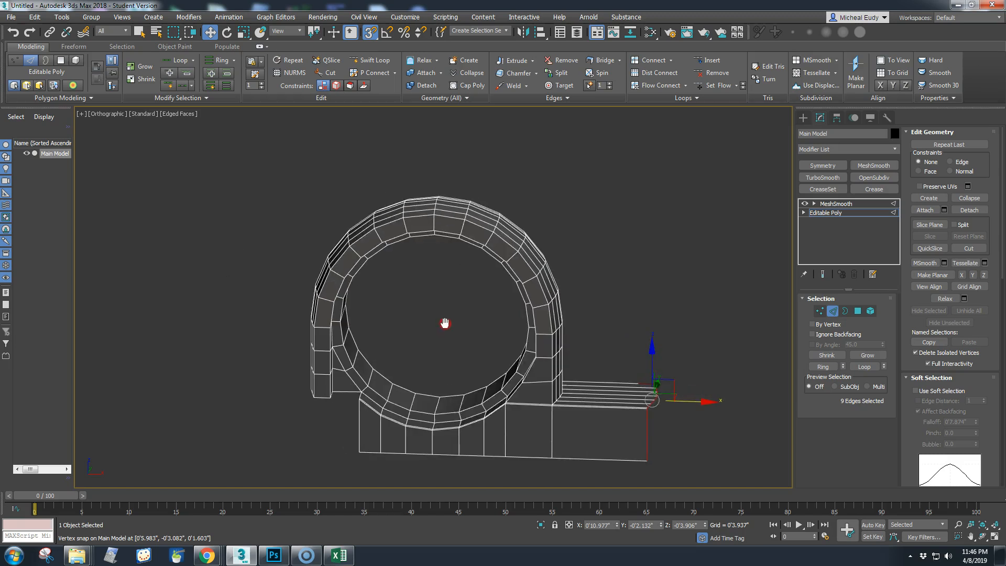
scroll(442, 324, down, 6)
scroll(454, 333, up, 6)
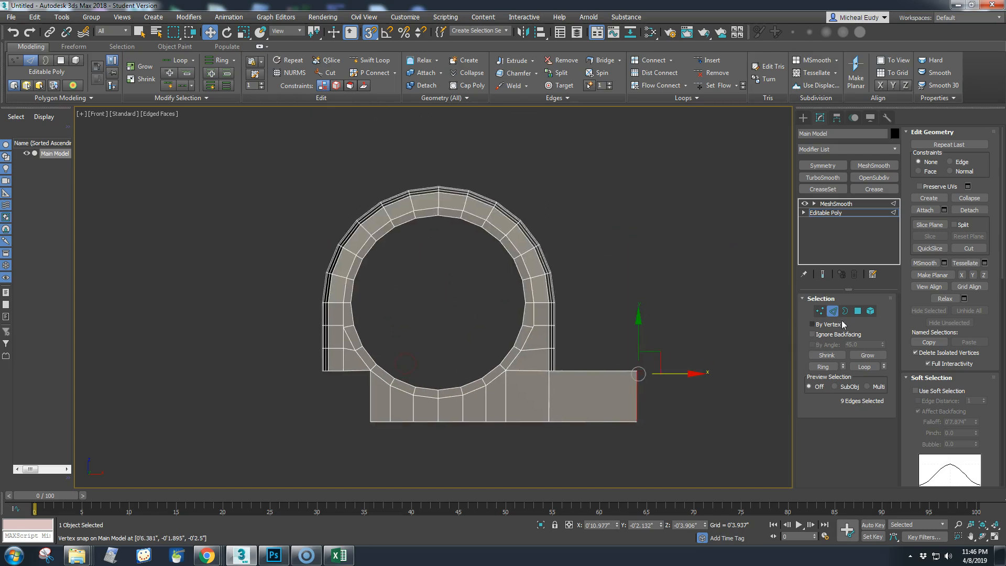
click(858, 311)
drag(312, 140, 428, 458)
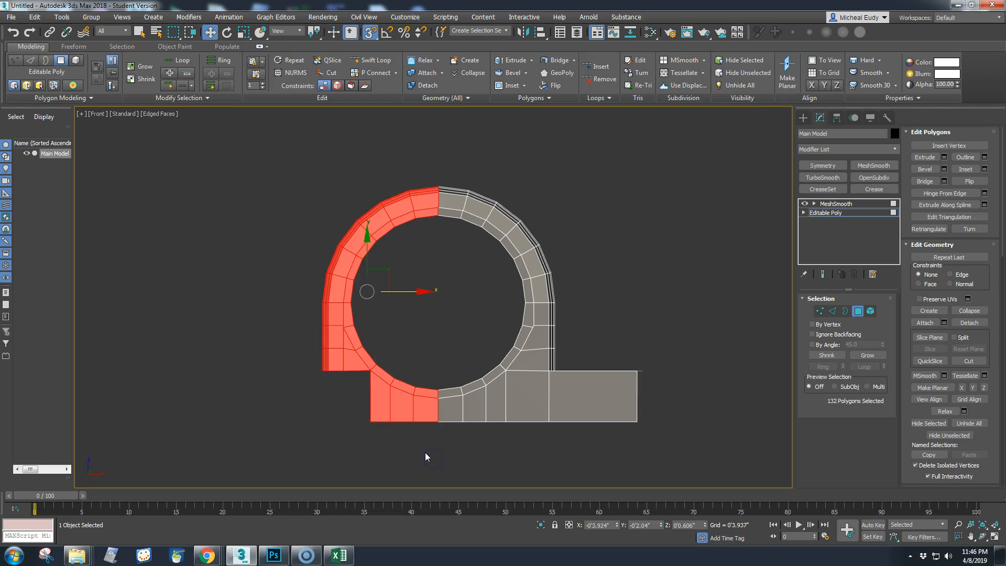
key(Delete)
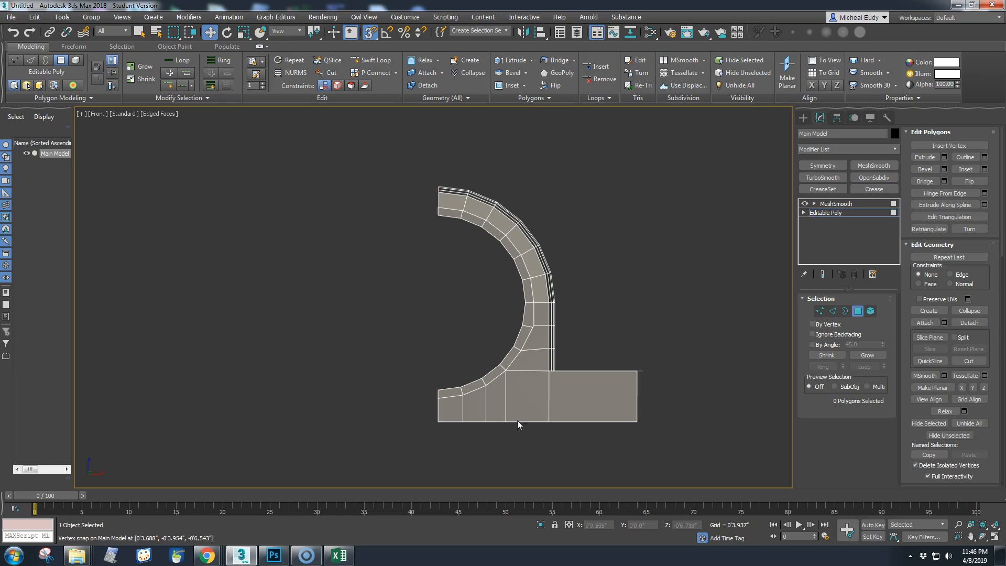
click(859, 311)
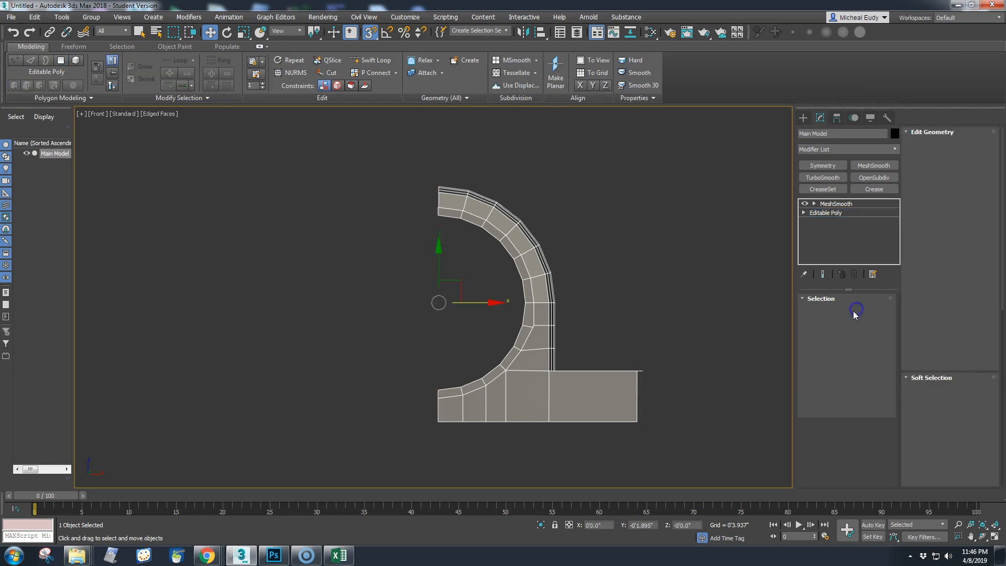
Add a Symmetry modifier above the Editable Poly, mirroring the remaining half across the X axis.
click(892, 152)
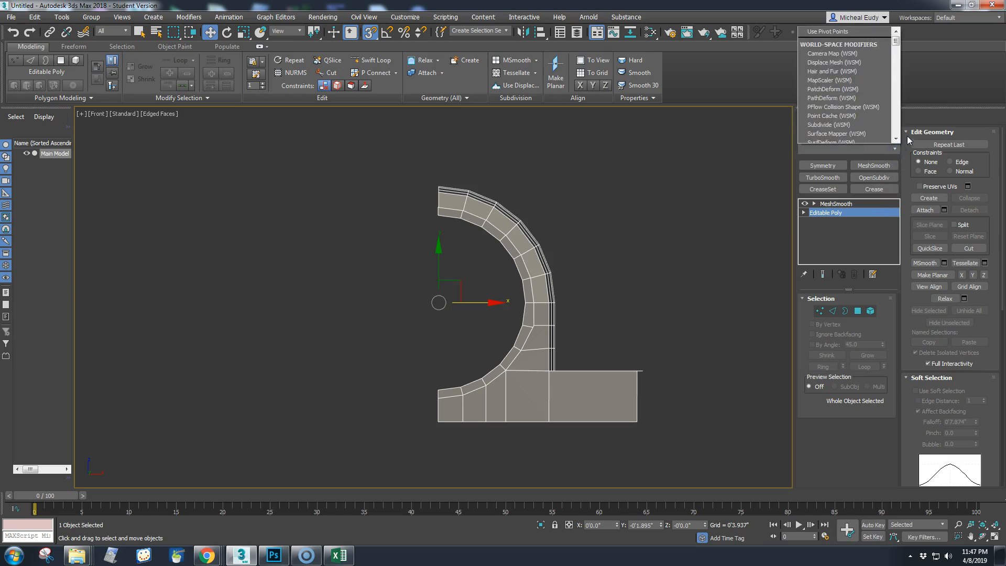
click(902, 162)
click(894, 149)
drag(896, 190, 896, 413)
click(827, 363)
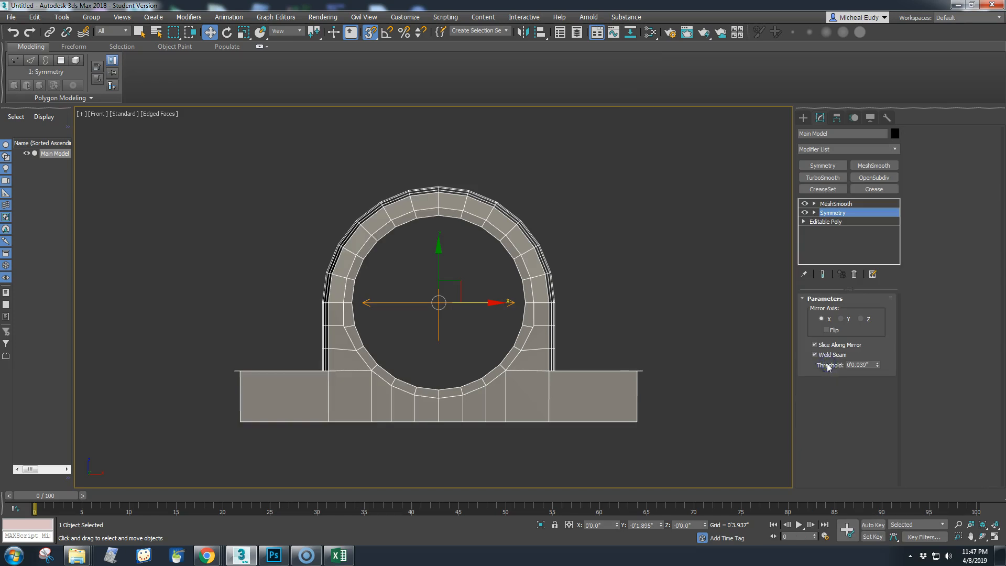
middle_drag(498, 323, 391, 324)
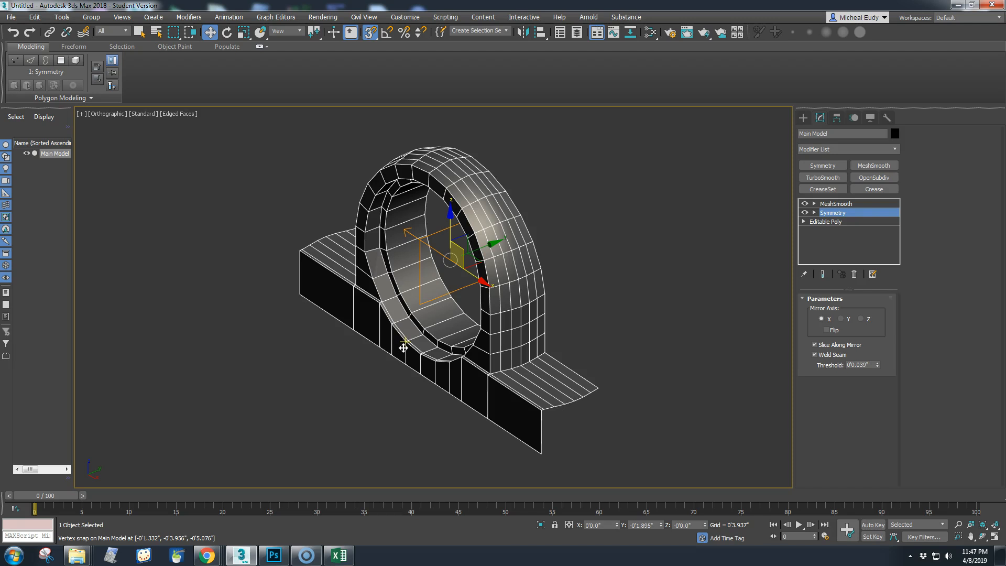
alt+middle_drag(253, 448, 301, 426)
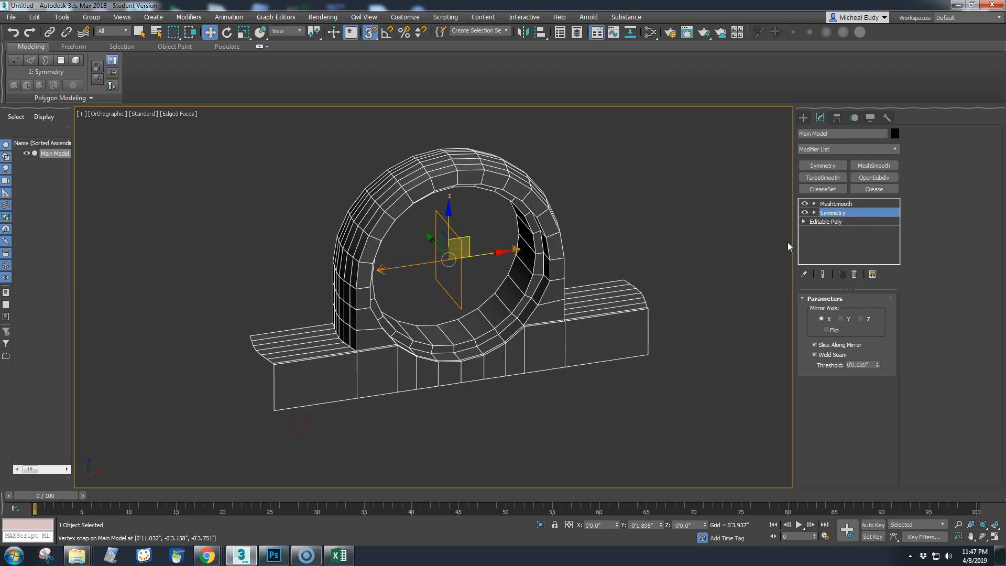
Check the smoothed underside of the front wall and delete its narrow bottom polygons at the Editable Poly level.
click(833, 204)
alt+middle_drag(516, 298, 415, 304)
scroll(428, 368, up, 4)
click(821, 222)
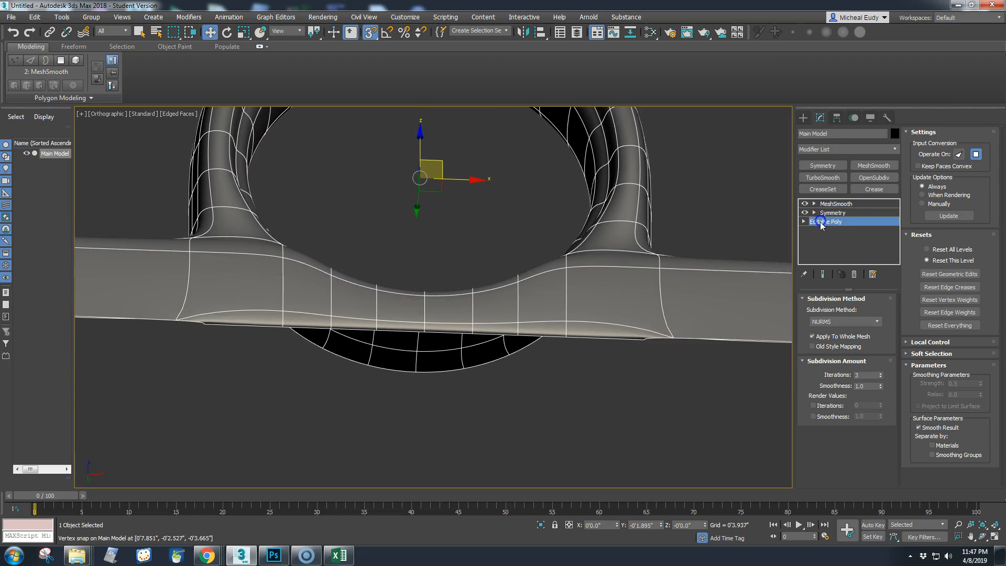
alt+middle_drag(659, 317, 629, 371)
scroll(643, 268, up, 2)
scroll(629, 371, up, 2)
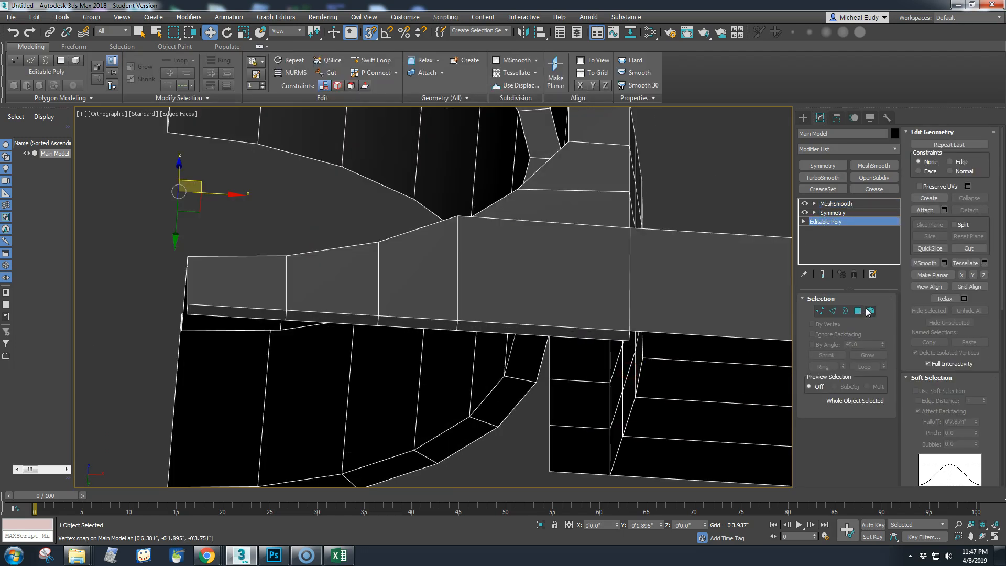
click(857, 311)
click(540, 330)
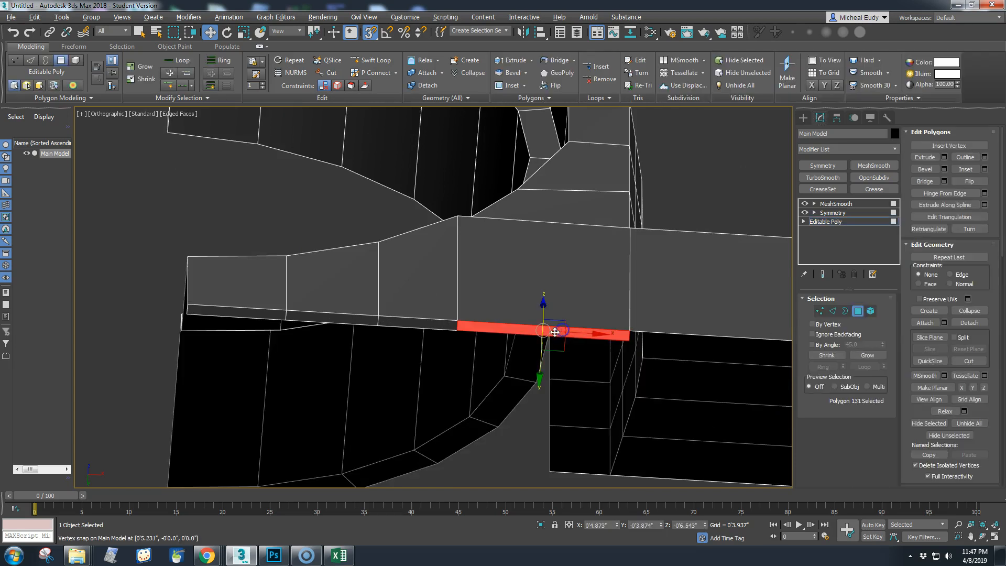
shift+click(416, 327)
key(Delete)
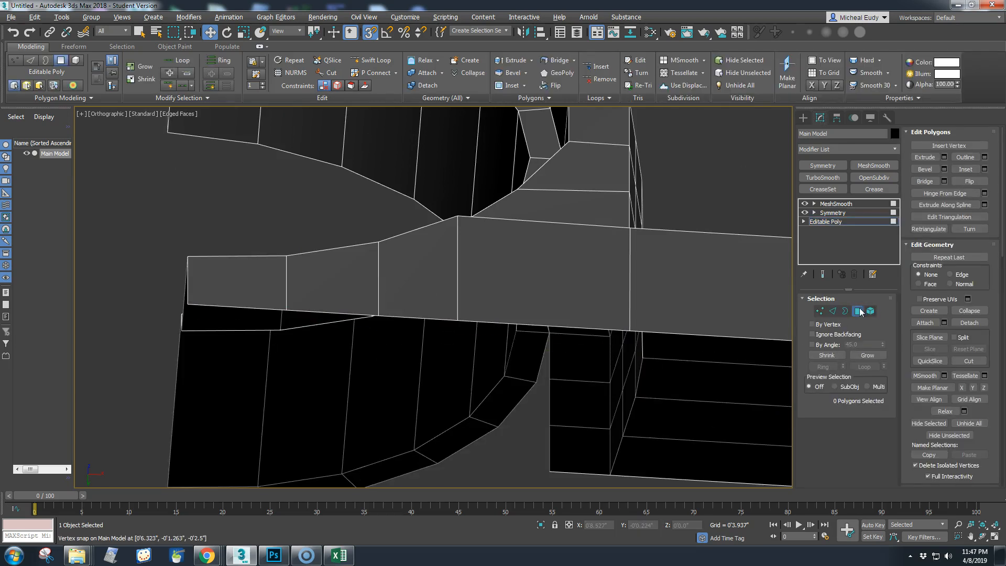
click(858, 311)
Return to the MeshSmooth modifier and examine the smoothed housing with its mirrored feet.
click(836, 203)
alt+middle_drag(355, 288, 347, 337)
scroll(346, 385, down, 1)
scroll(389, 304, down, 3)
middle_drag(345, 386, 500, 326)
scroll(357, 337, down, 2)
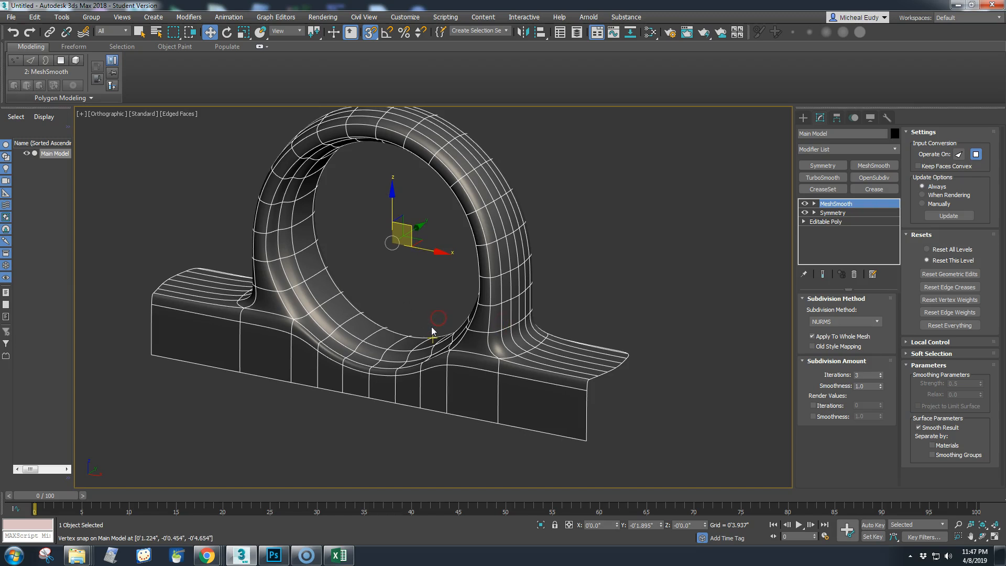
Show the housing in a perspective view with the grid and selection brackets hidden, and deselect it.
key(p)
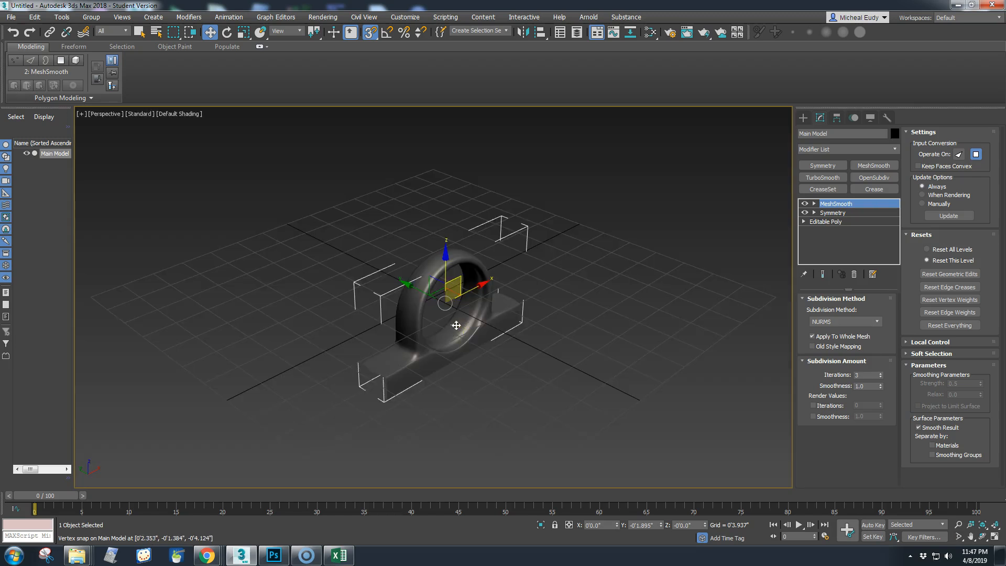
key(j)
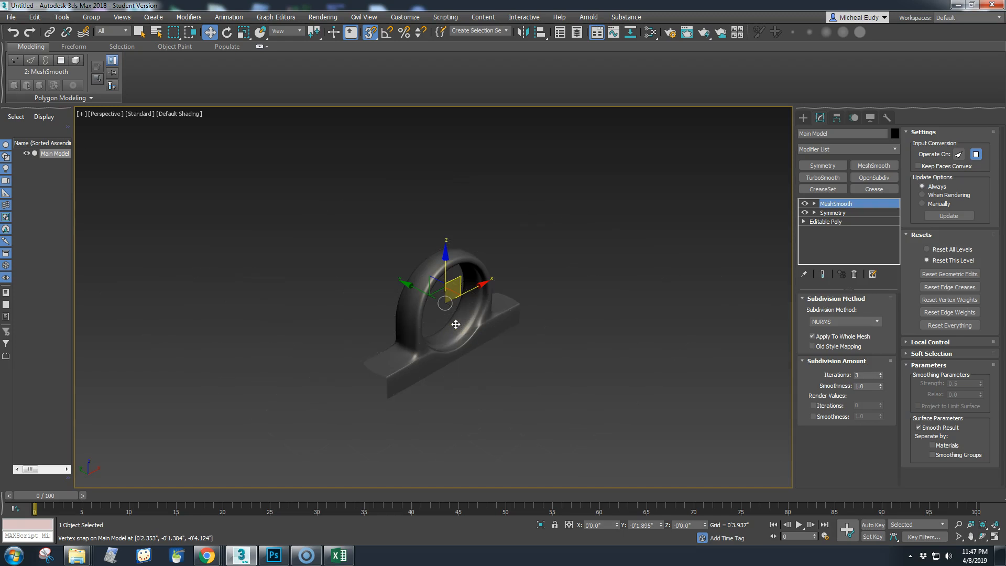
scroll(455, 325, up, 5)
middle_drag(460, 332, 496, 321)
key(super)
click(289, 158)
Set the viewport background to Solid Color and view the shaded housing from the front corner.
click(180, 114)
mouse_move(216, 265)
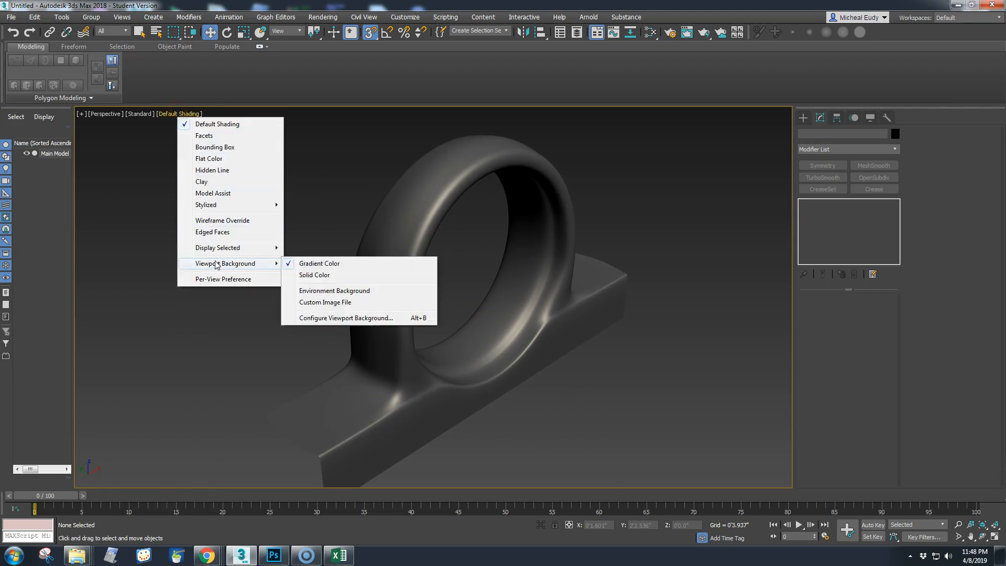
click(322, 275)
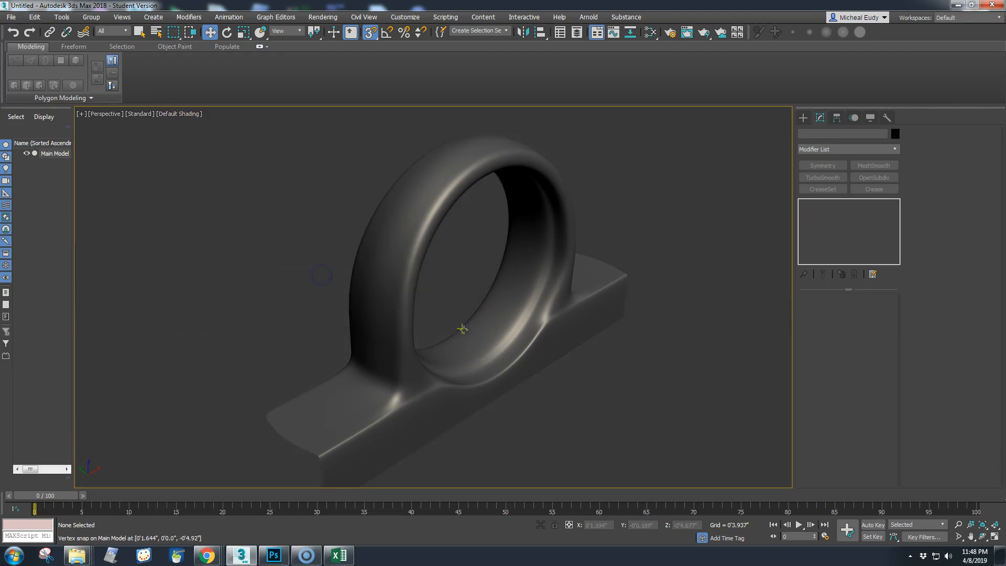
mouse_move(482, 336)
alt+middle_down()
mouse_move(461, 330)
mouse_move(521, 328)
mouse_move(550, 312)
mouse_move(466, 327)
alt+middle_up()
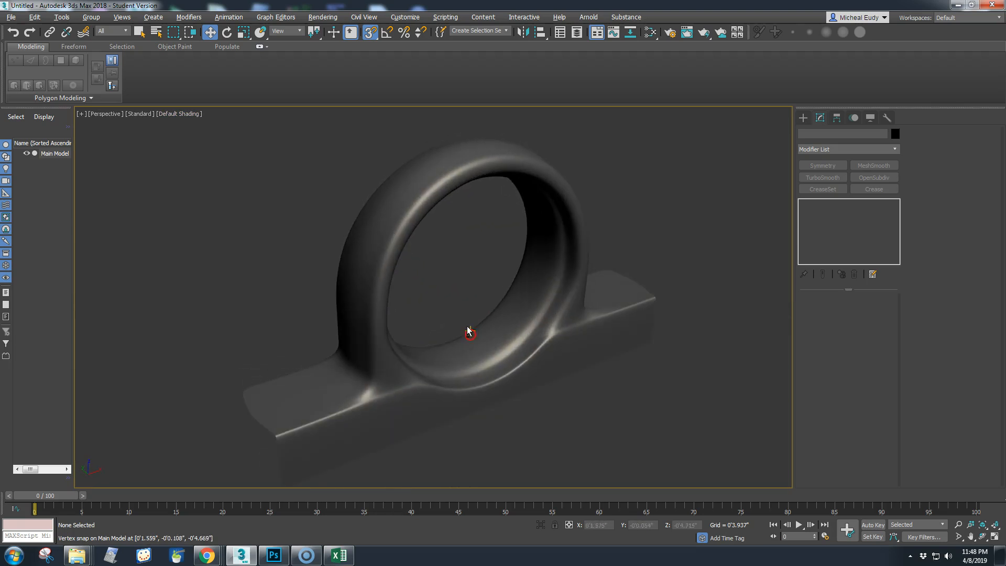
Select the housing and paste a copy of its Symmetry modifier above the original, beneath MeshSmooth.
click(561, 228)
click(825, 212)
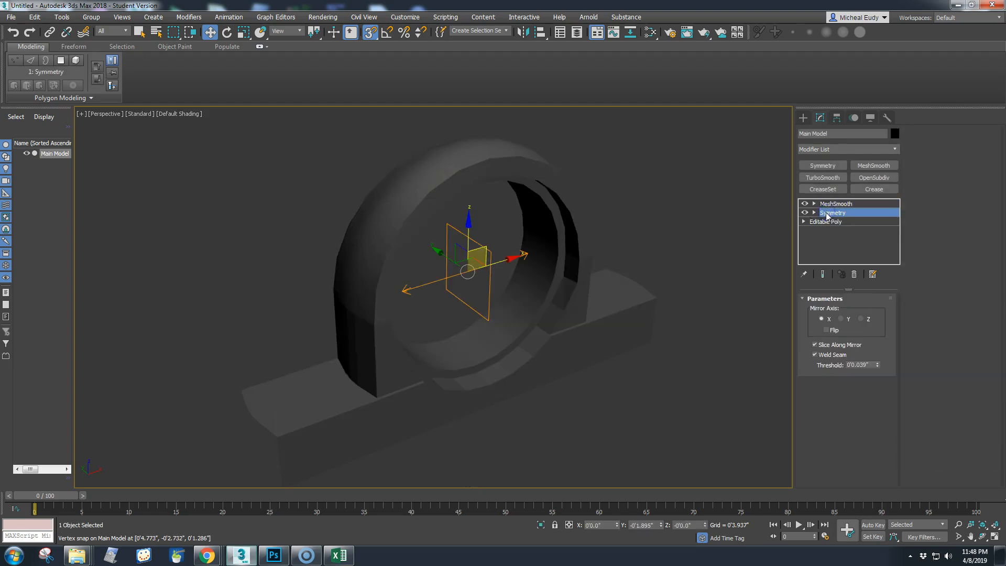
right_click(826, 211)
click(849, 256)
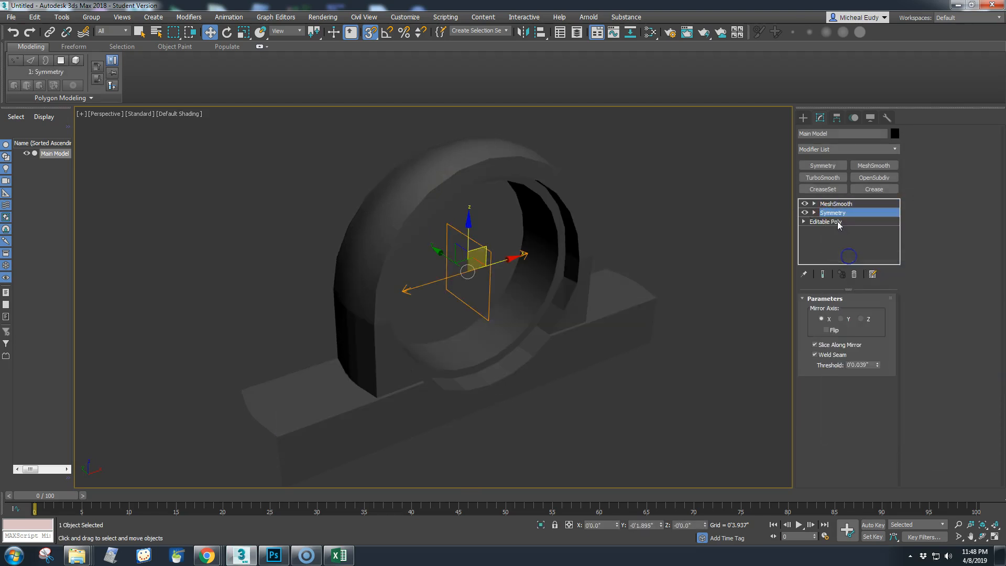
right_click(832, 216)
click(851, 267)
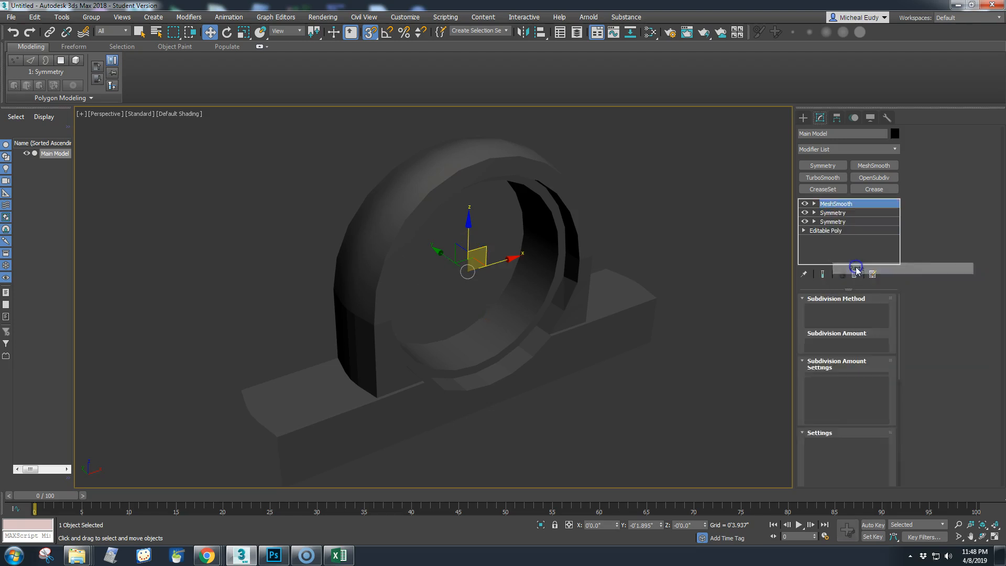
Show edged faces, set the upper Symmetry modifier's mirror axis to Z, and compare the housing with that modifier off and on.
click(835, 215)
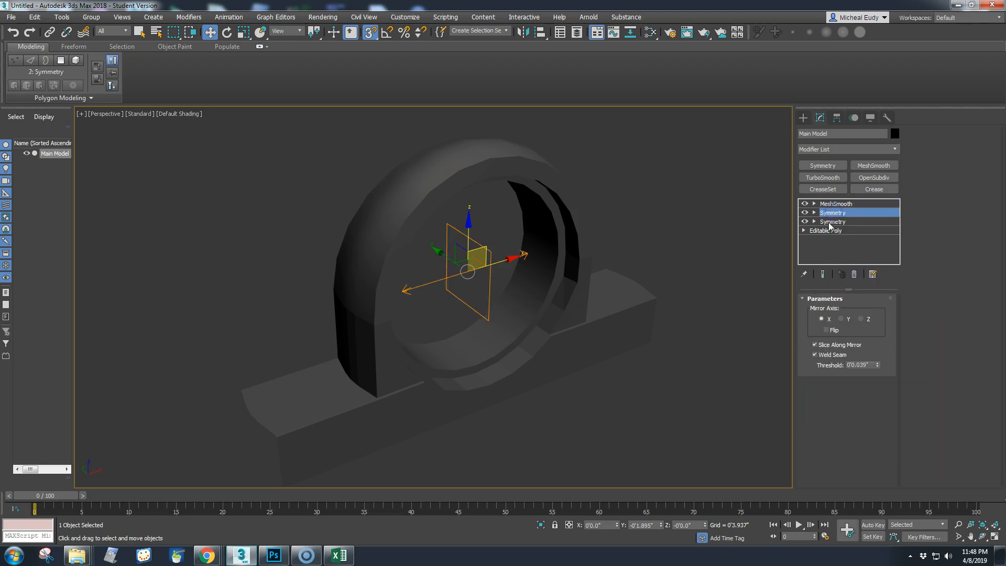
click(824, 273)
click(824, 273)
key(F4)
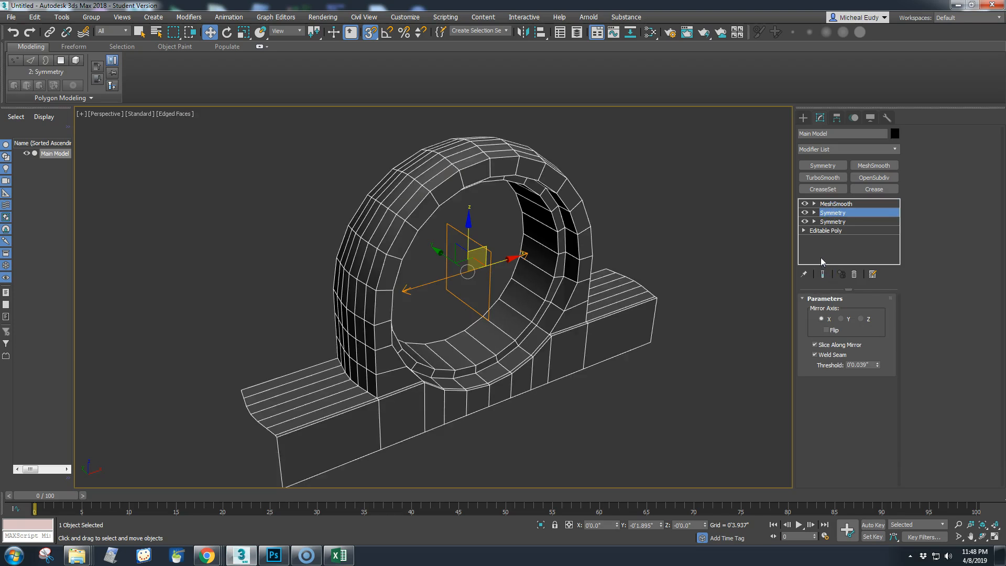
click(829, 223)
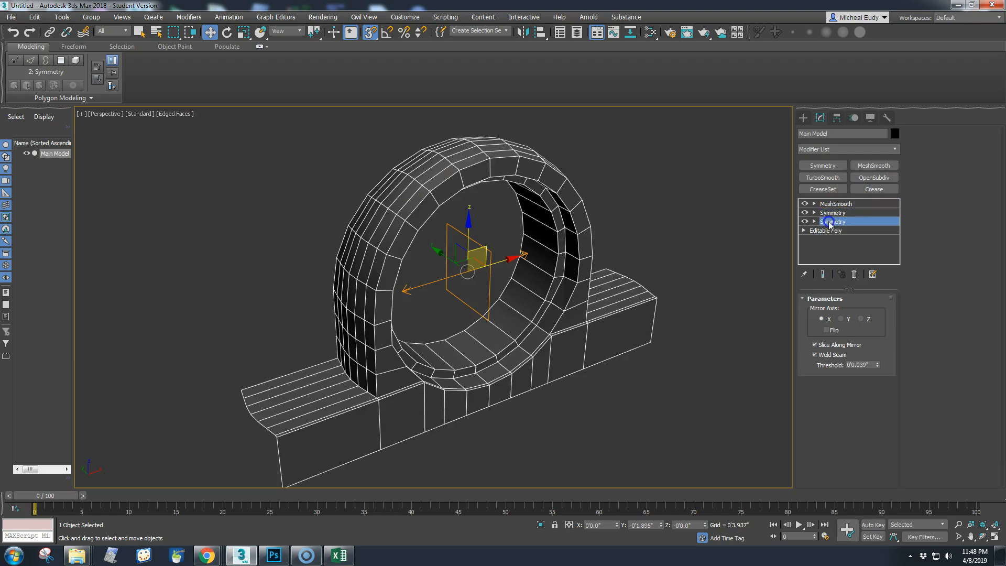
click(831, 213)
click(842, 319)
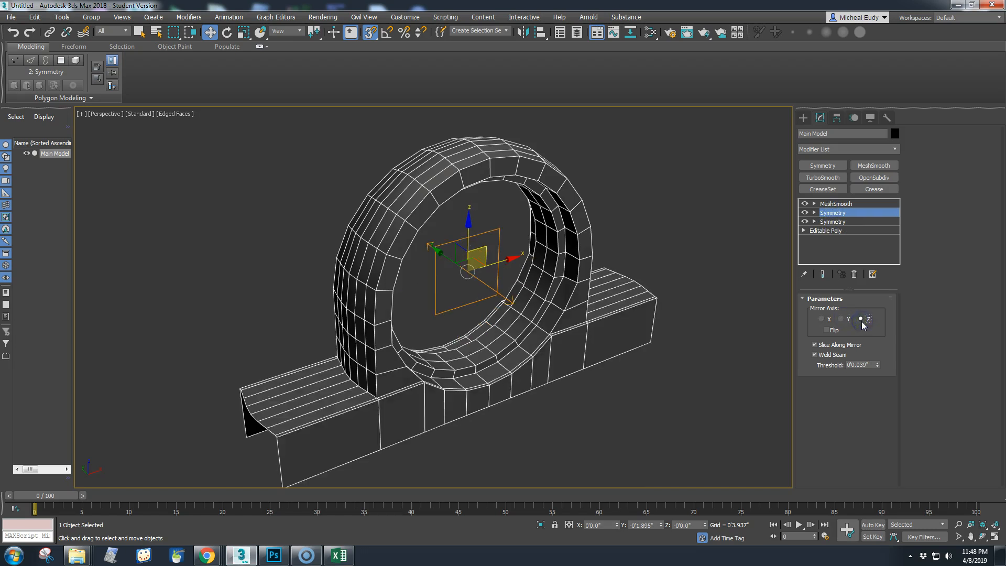
click(804, 214)
click(804, 212)
middle_drag(478, 330, 417, 325)
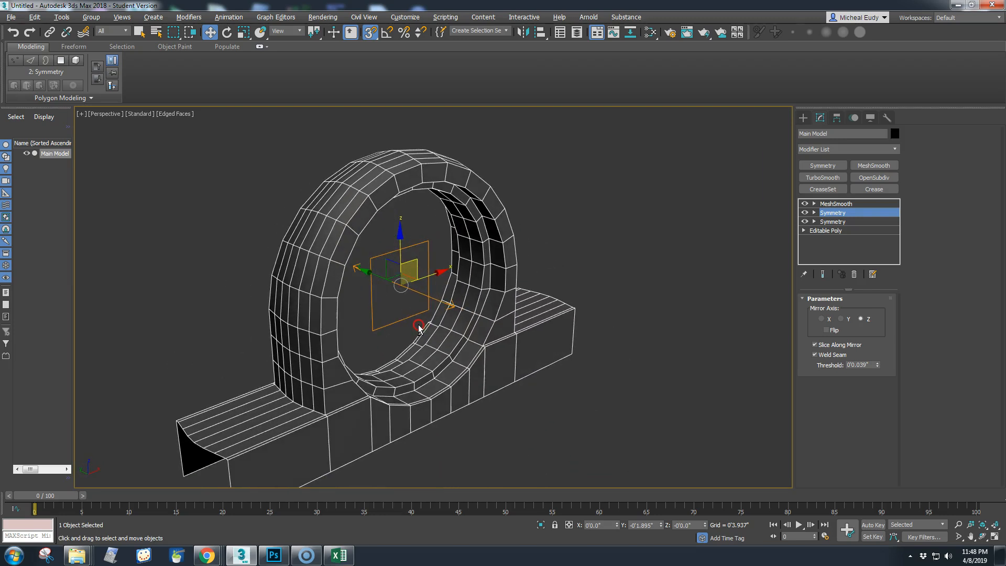
Return to the MeshSmooth modifier, hide the edged faces, and examine the smoothed bore and base of the double-mirrored housing.
click(831, 204)
alt+middle_drag(442, 366, 502, 335)
key(F4)
scroll(508, 314, up, 4)
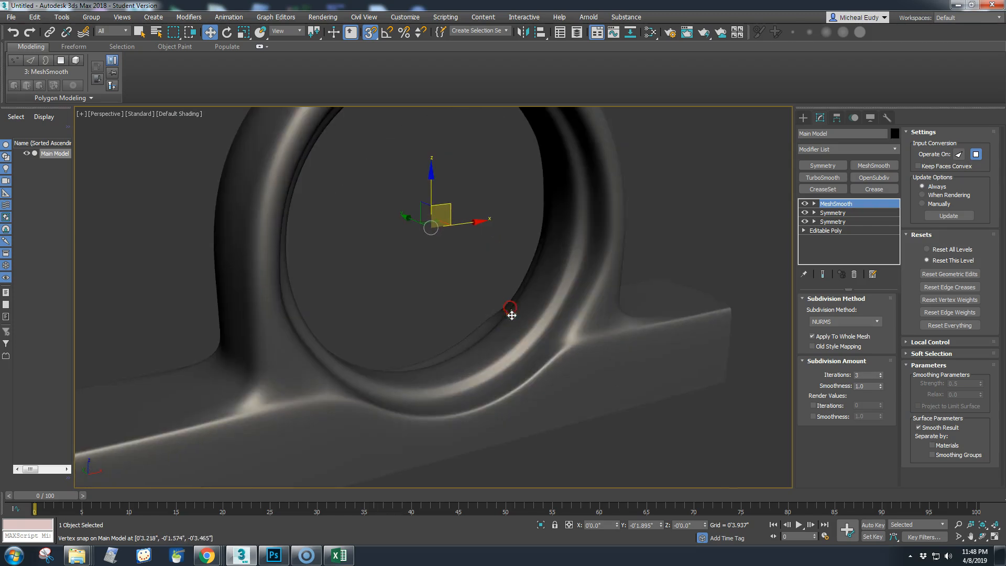
alt+middle_drag(513, 336, 515, 339)
scroll(513, 337, down, 5)
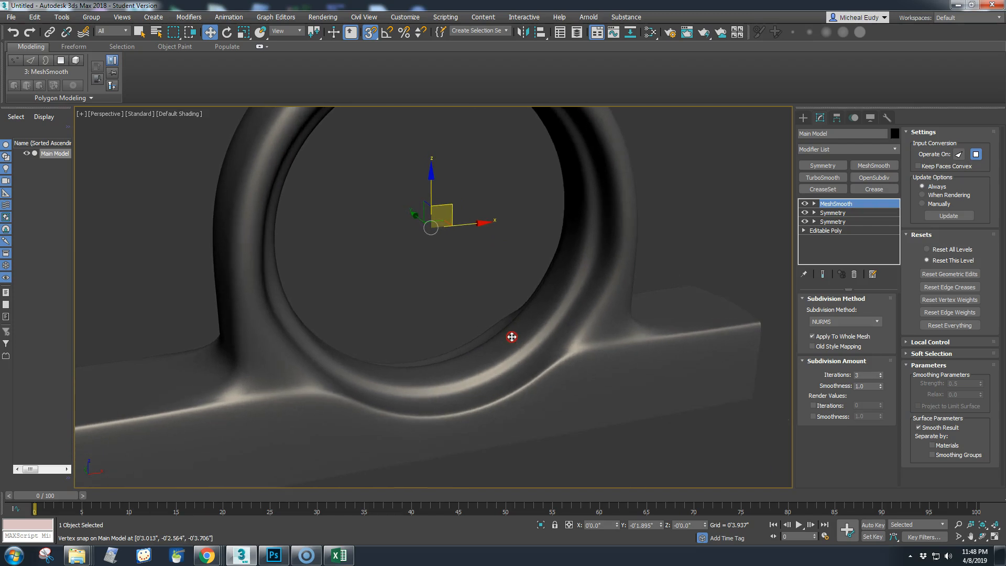
alt+middle_drag(498, 323, 506, 327)
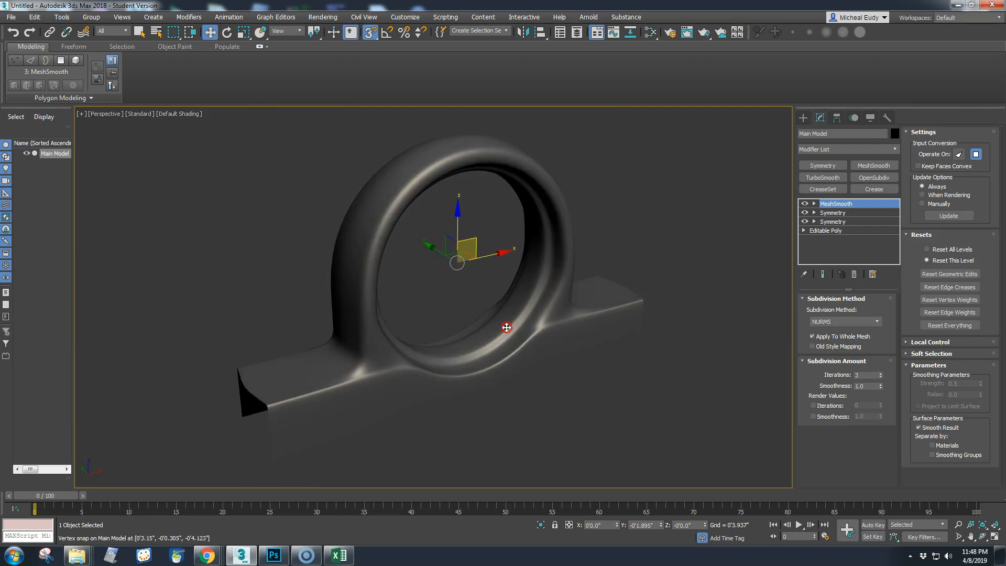
Show edged faces on the smoothed housing, place the reference photo beside it, and minimize the modeling ribbon.
key(F4)
middle_drag(573, 319, 468, 316)
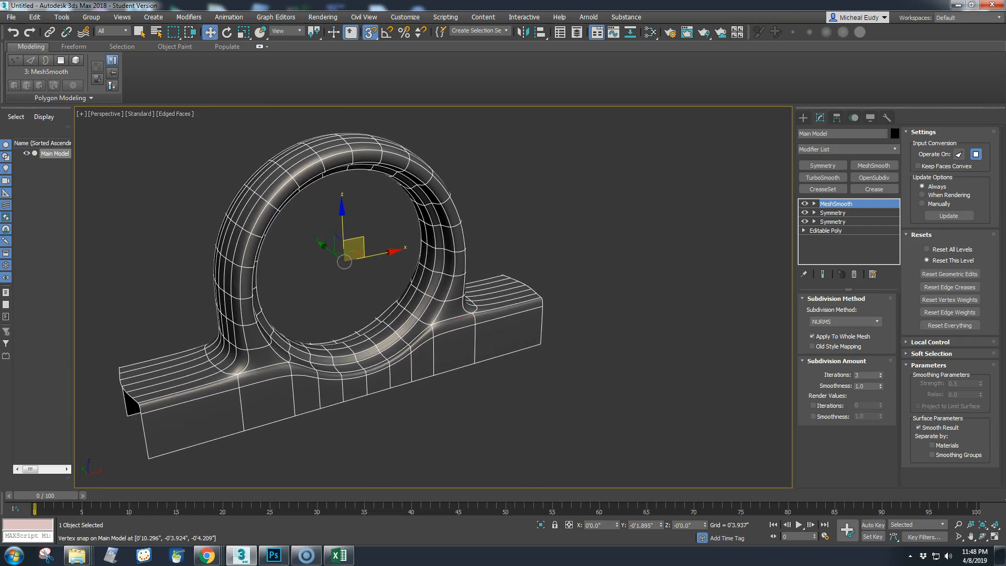
drag(1005, 124, 575, 82)
drag(493, 76, 616, 70)
middle_drag(444, 272, 412, 265)
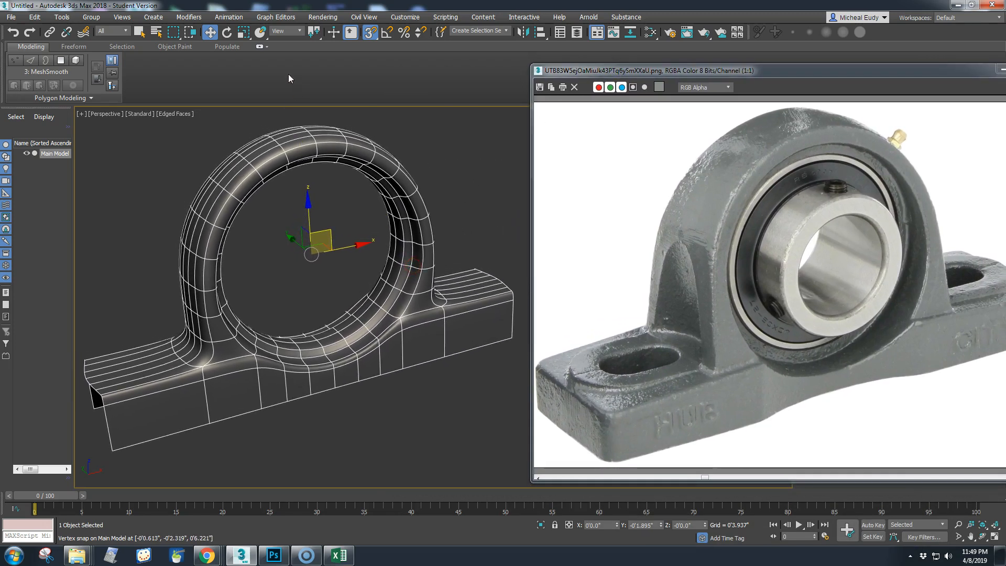
click(260, 47)
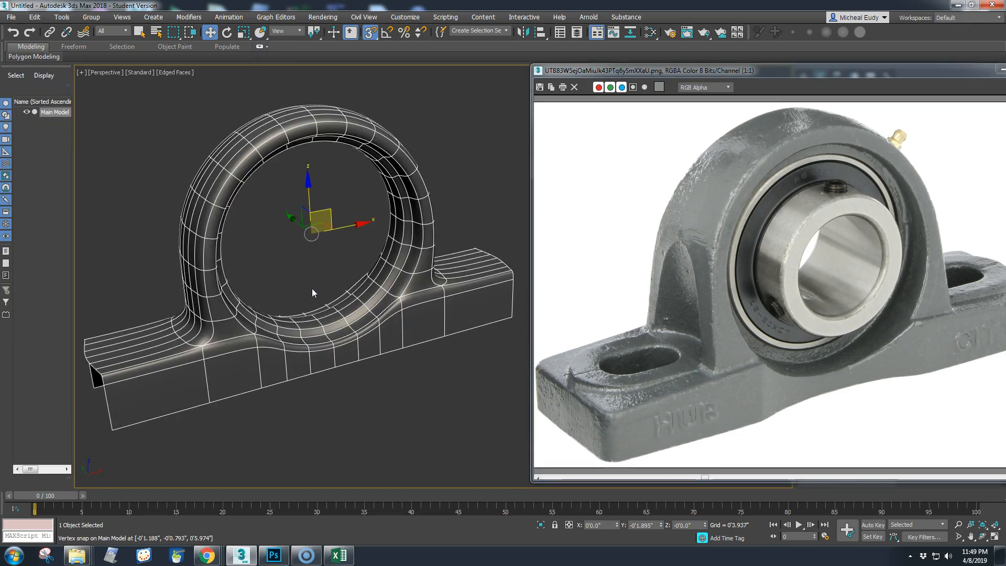
Deselect the housing, switch the viewport to Expert Mode, and set the reference photo beside the model for comparison.
drag(620, 71, 1005, 121)
click(536, 331)
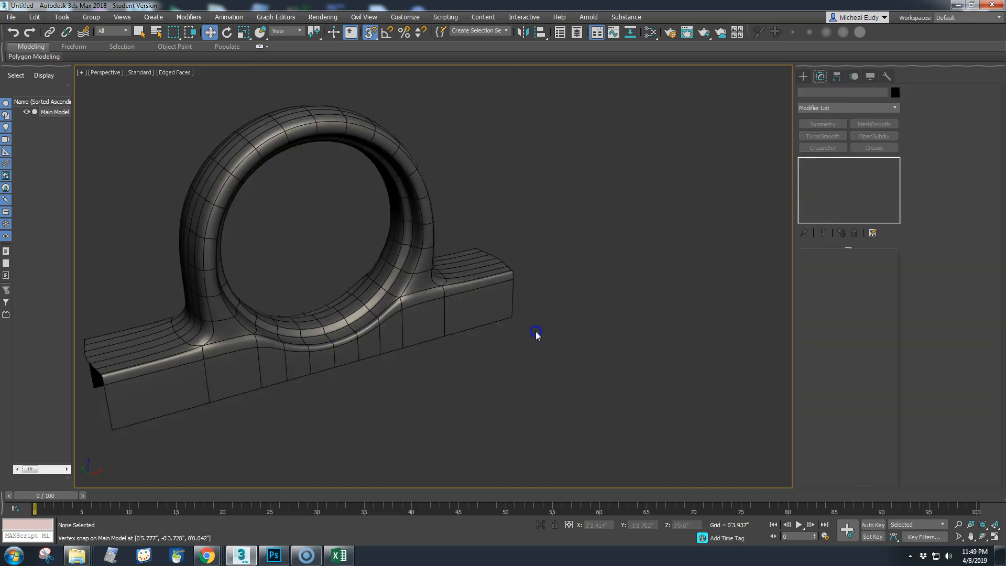
key(ctrl+x)
middle_drag(461, 291, 467, 307)
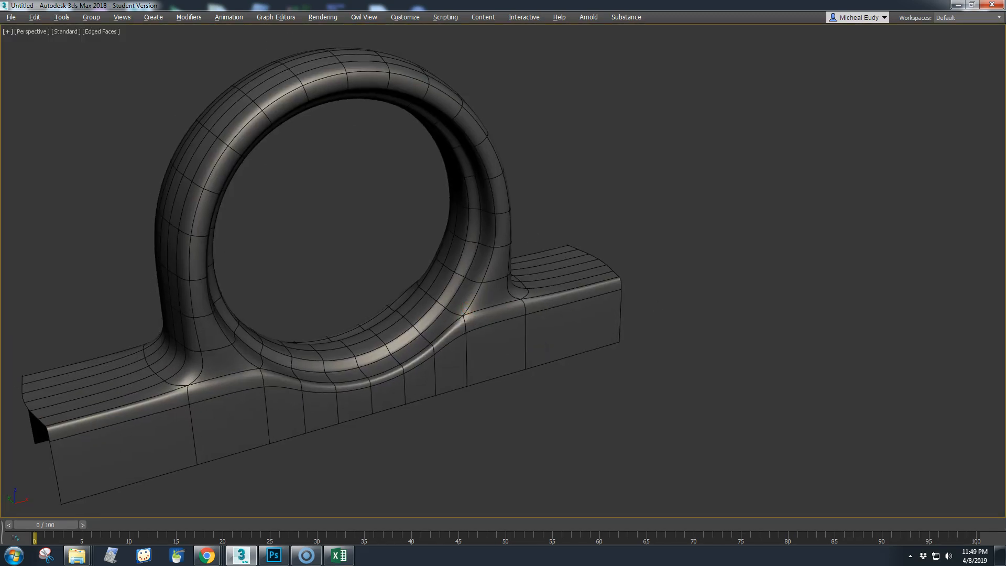
drag(1005, 89, 601, 61)
alt+middle_drag(364, 187, 311, 199)
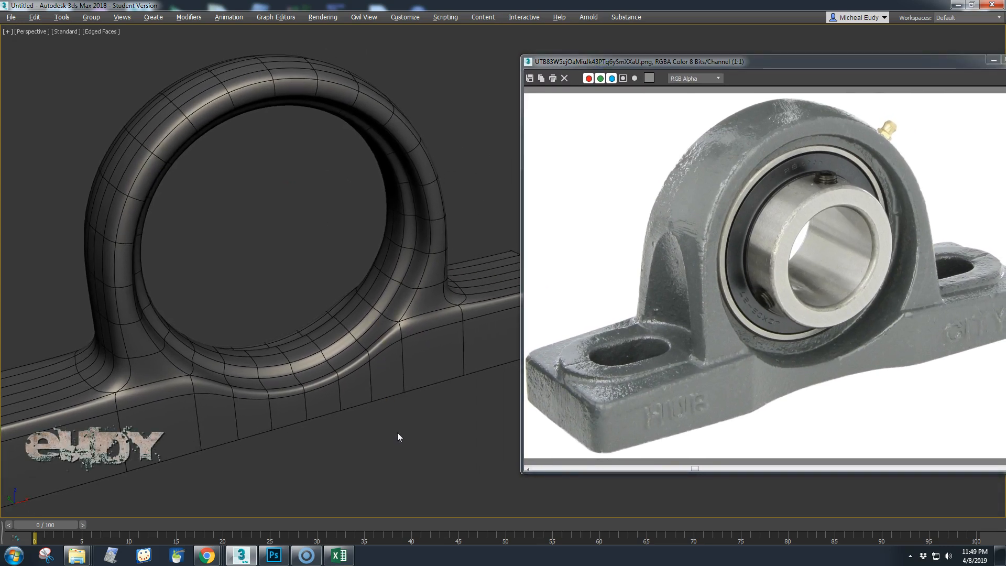